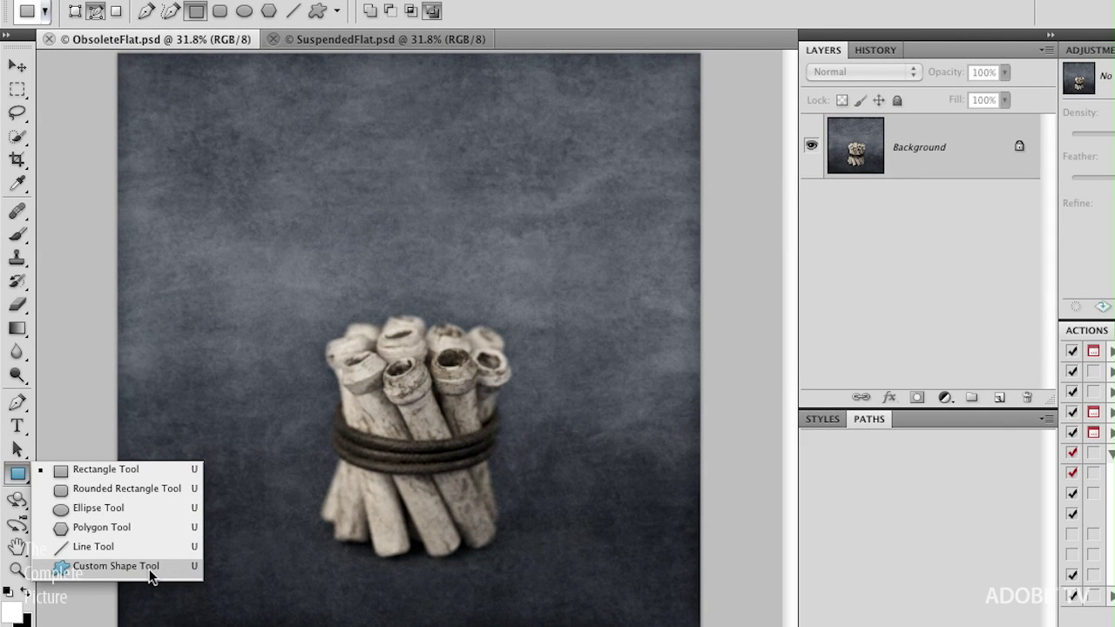
Step: Set up the Custom Shape tool with the copyright symbol shape in Shape Layers mode
{"action": "left_click", "coordinate": [149, 569]}
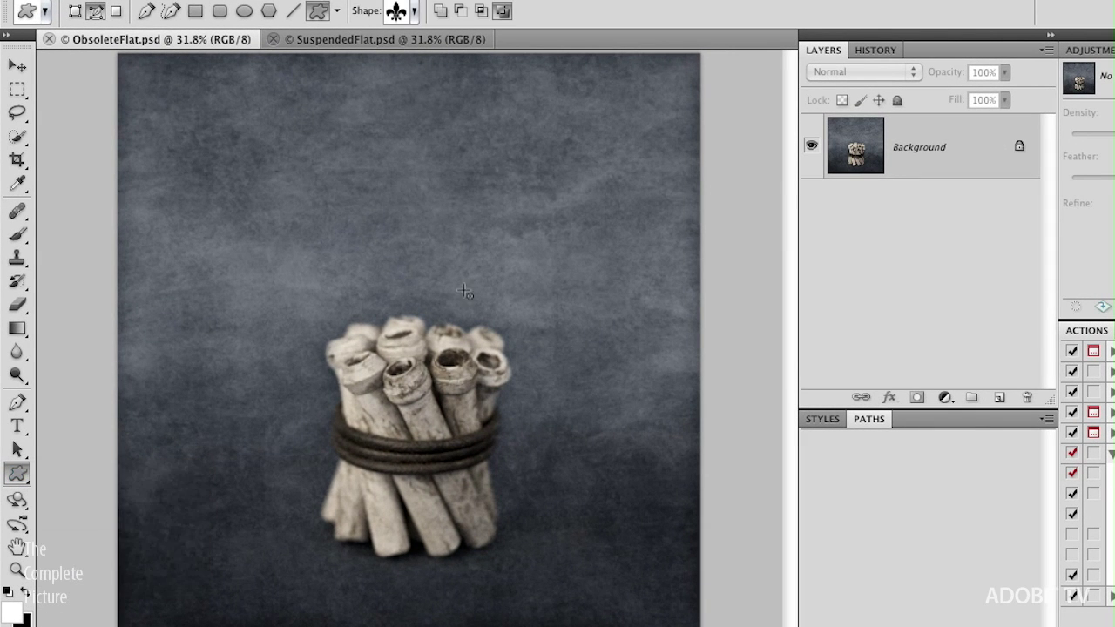
{"action": "left_click", "coordinate": [415, 11]}
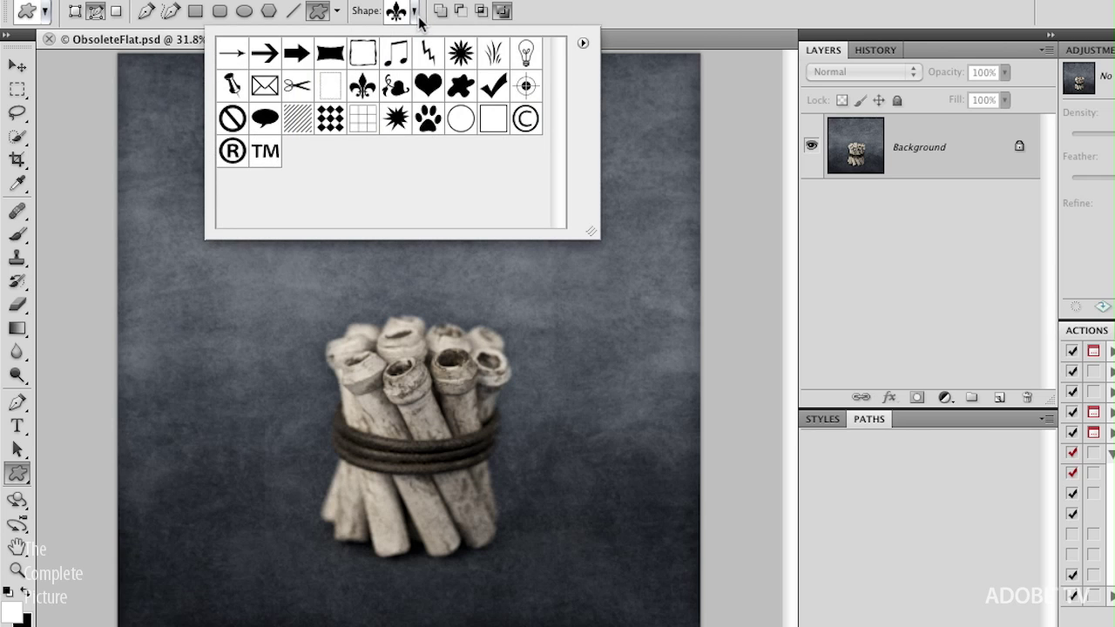
{"action": "left_click", "coordinate": [527, 121]}
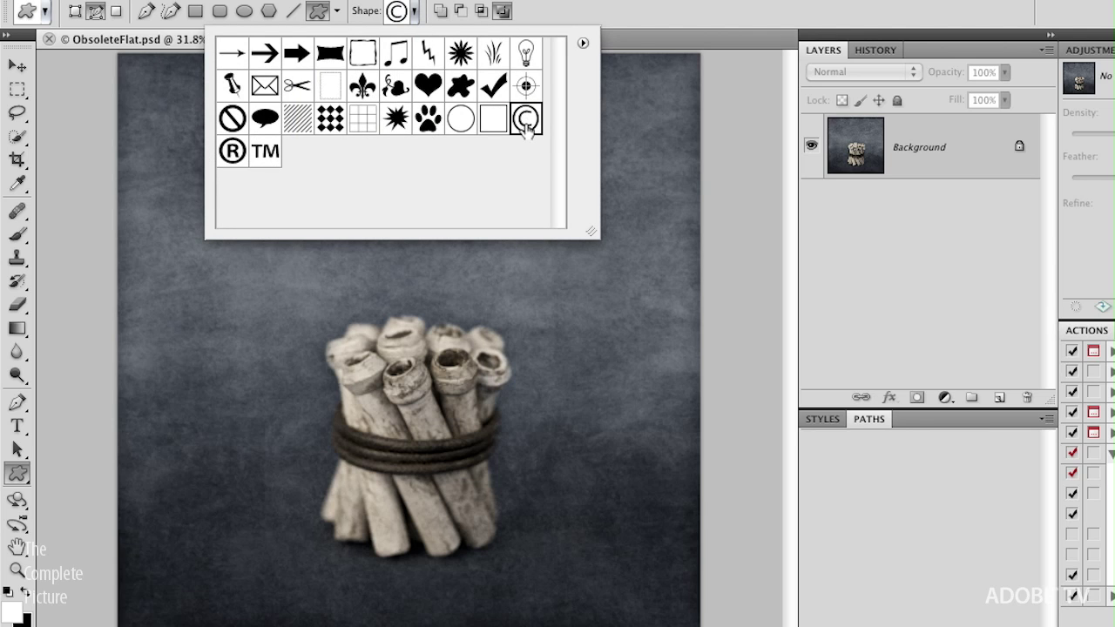
{"action": "left_click", "coordinate": [557, 12]}
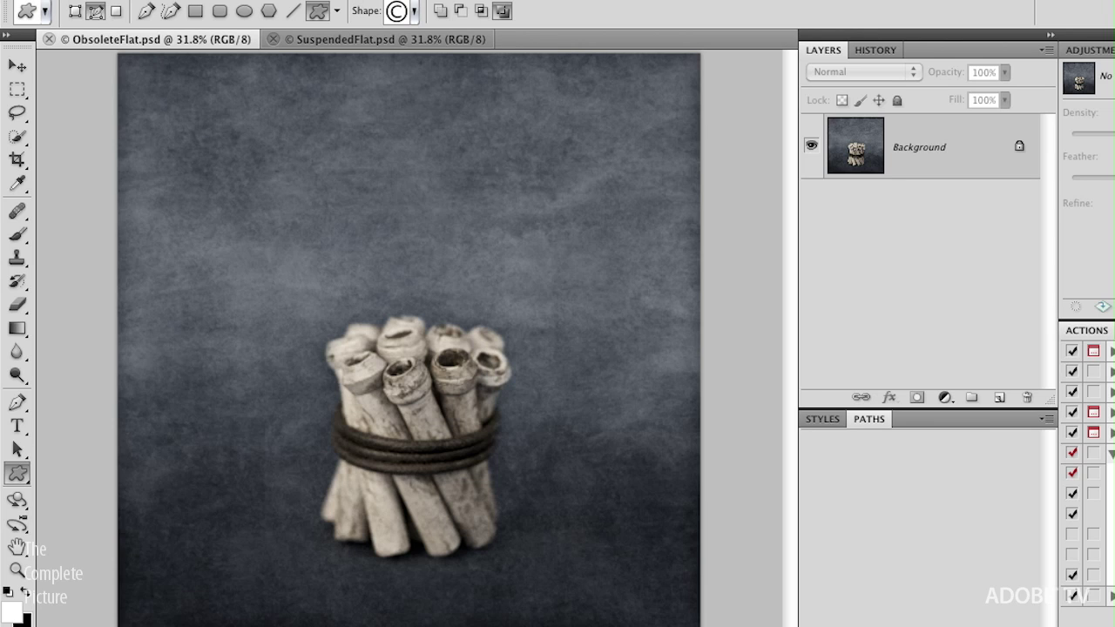
{"action": "left_click", "coordinate": [76, 11]}
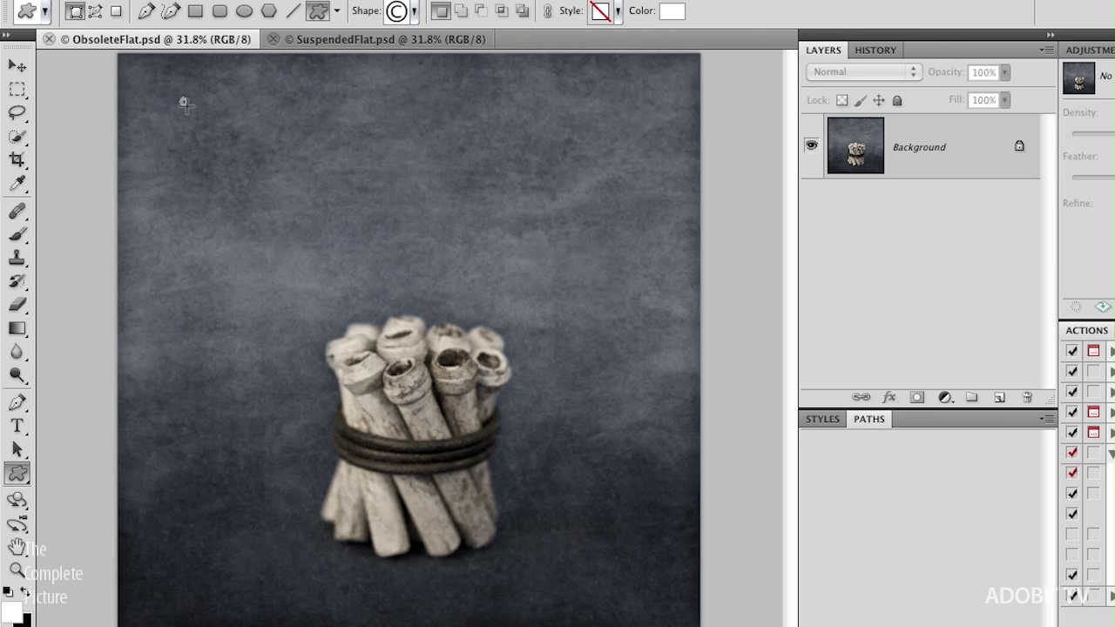
Step: Drag out a white copyright symbol in the photo's upper-left as shape layer Shape 1
{"action": "left_click_drag", "start_coordinate": [186, 104], "coordinate": [347, 253]}
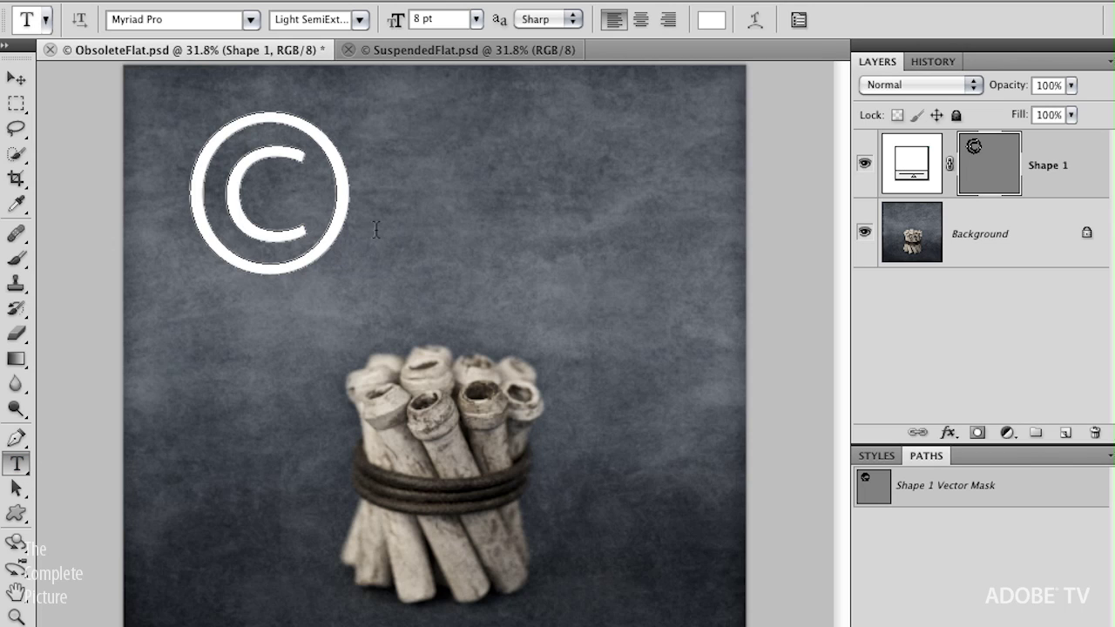
Step: Type the 2011 copyright line with the photographer's name, styled Regular at 10 pt
{"action": "left_click", "coordinate": [263, 199]}
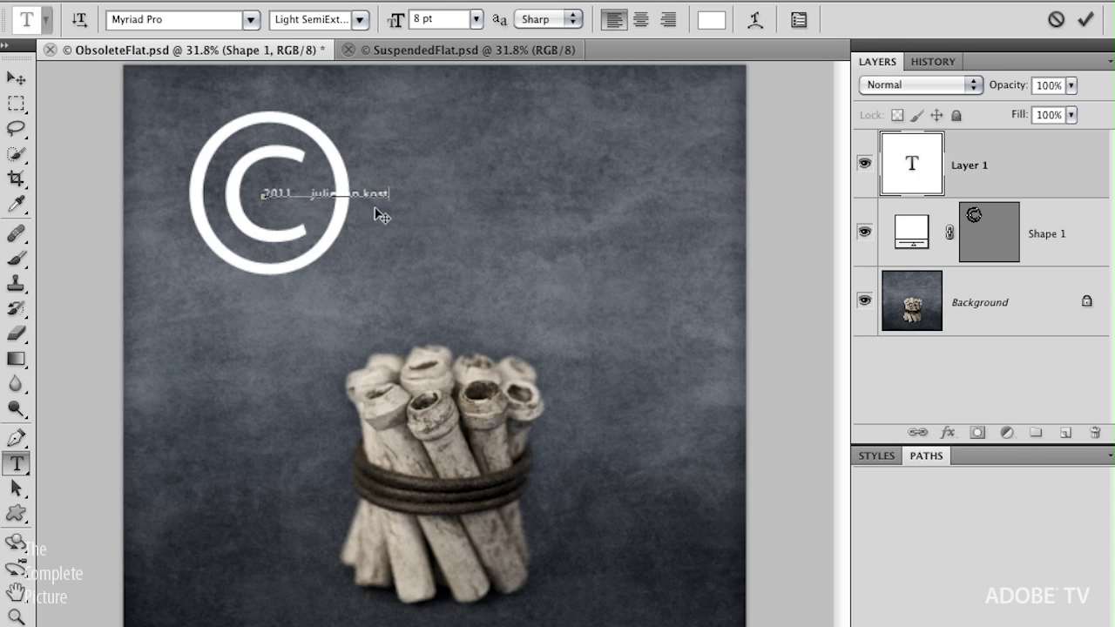
{"action": "left_click_drag", "start_coordinate": [370, 197], "coordinate": [260, 194]}
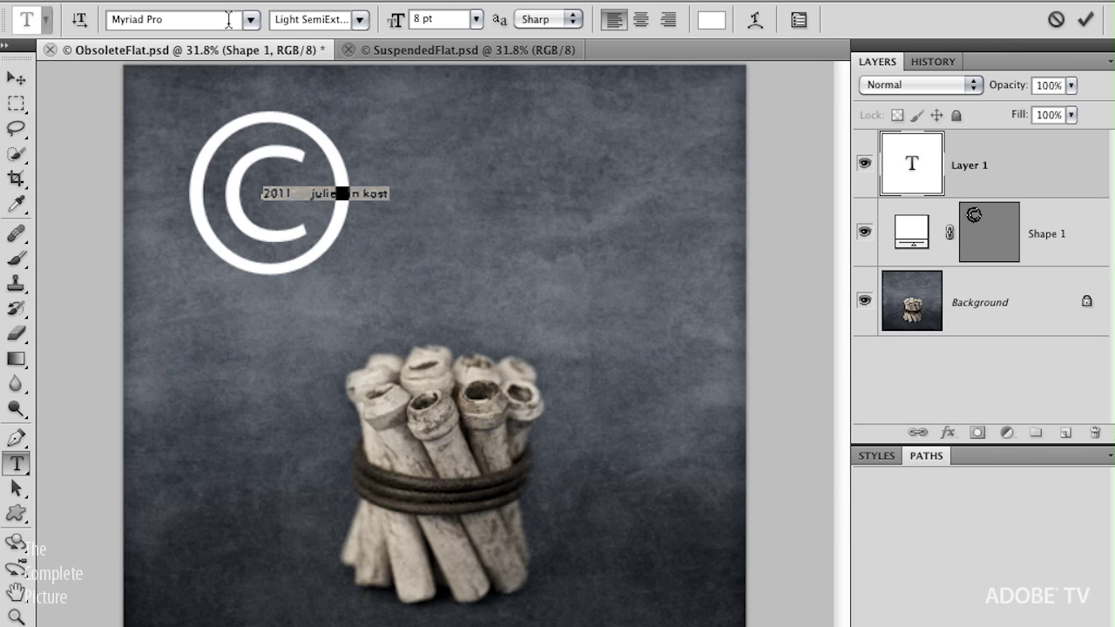
{"action": "left_click", "coordinate": [360, 18]}
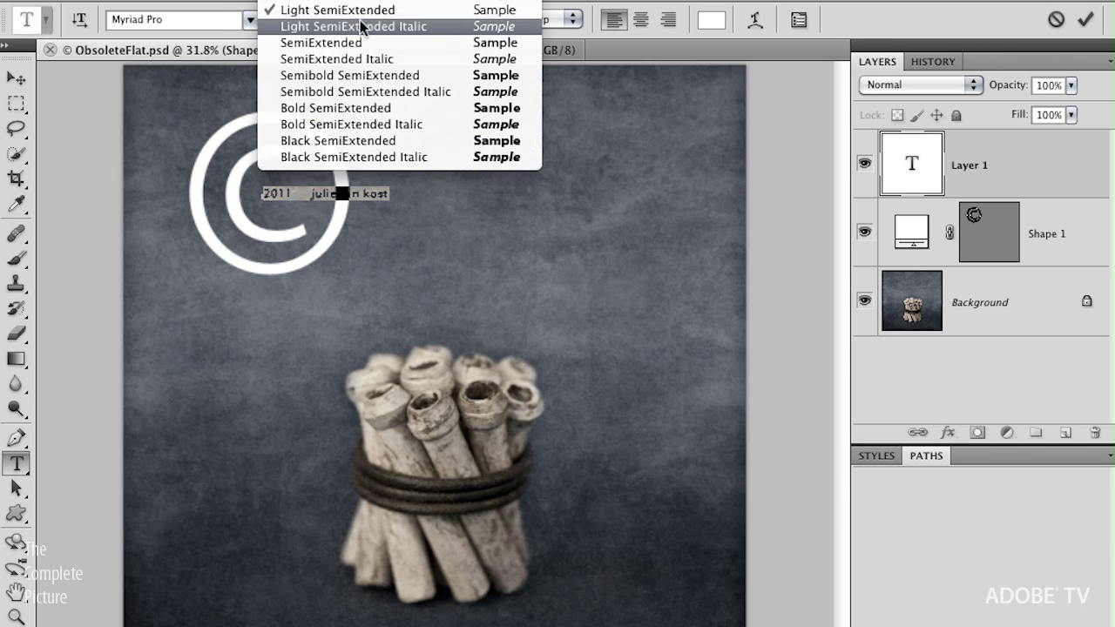
{"action": "mouse_move", "coordinate": [361, 4]}
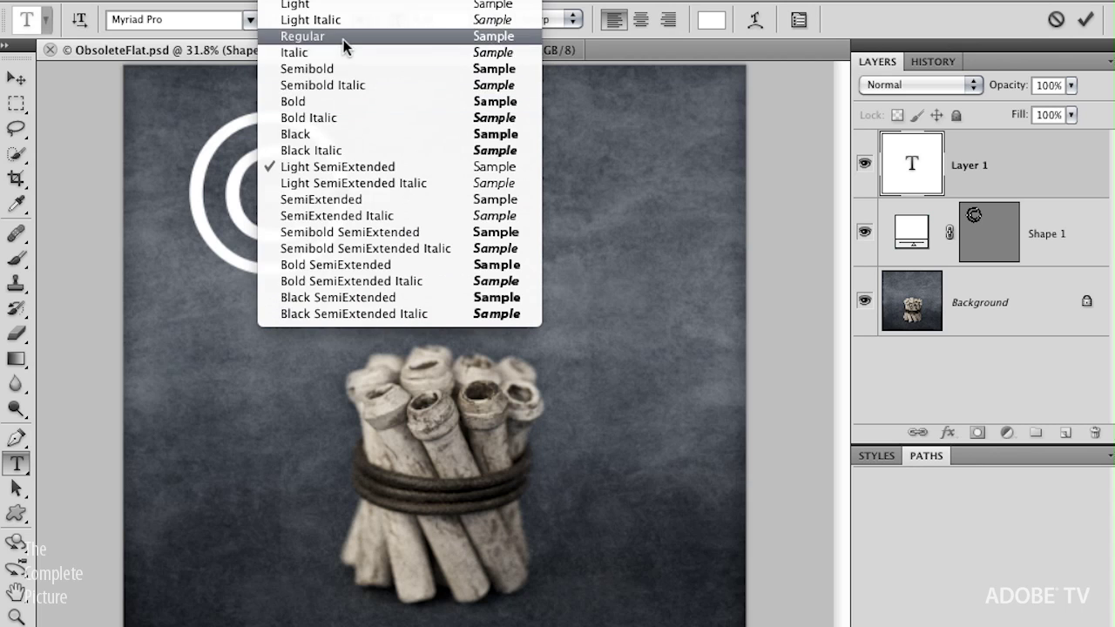
{"action": "left_click", "coordinate": [344, 36]}
{"action": "left_click", "coordinate": [478, 19]}
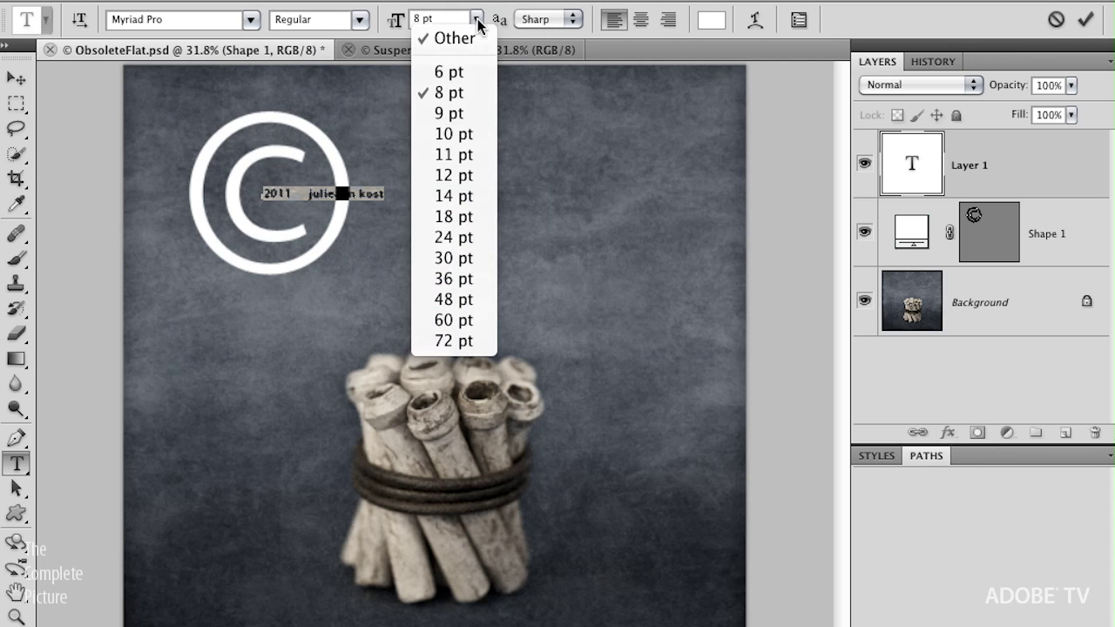
{"action": "left_click", "coordinate": [455, 134]}
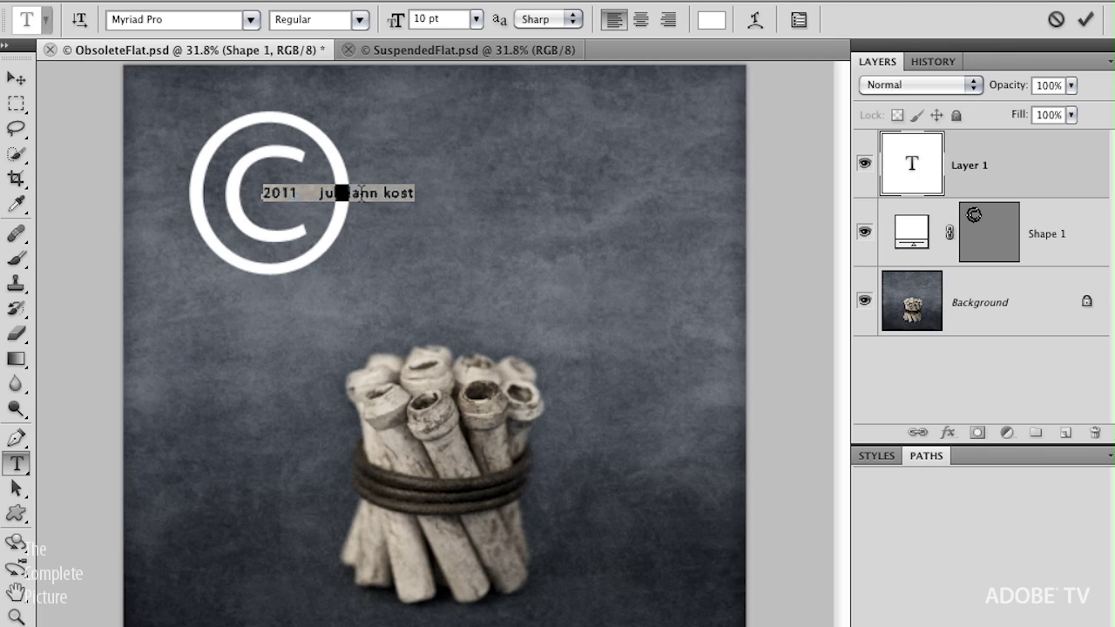
Step: Enlarge the text beside the symbol, correct the name's spelling, and set it to 18 pt
{"action": "key", "text": "ctrl"}
{"action": "left_click_drag", "start_coordinate": [419, 181], "coordinate": [527, 154]}
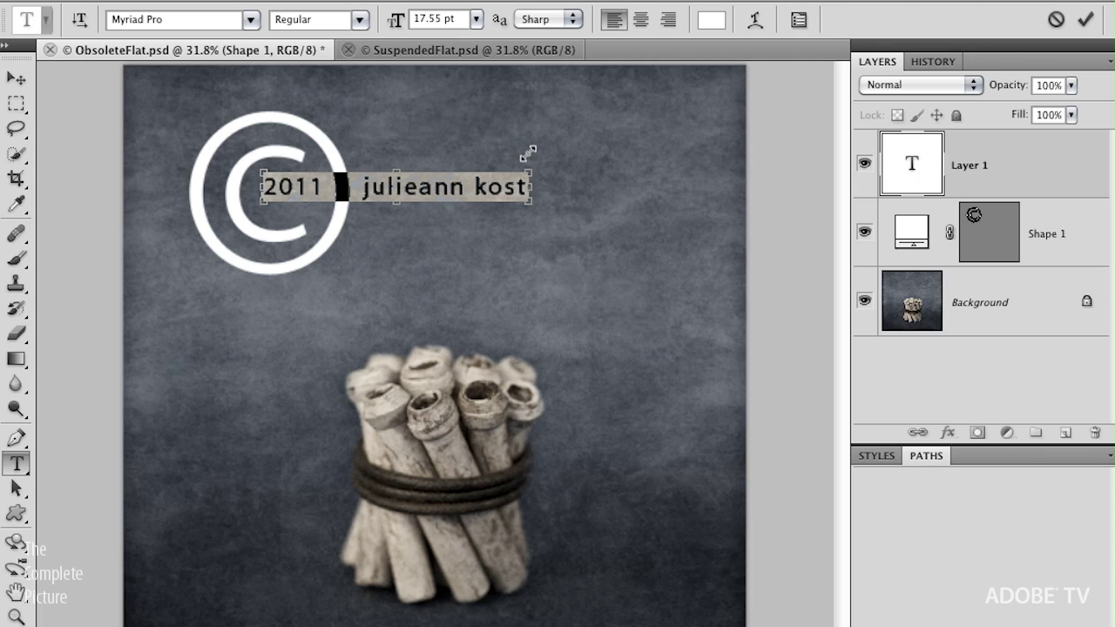
{"action": "left_click", "coordinate": [466, 191]}
{"action": "type", "text": "e"}
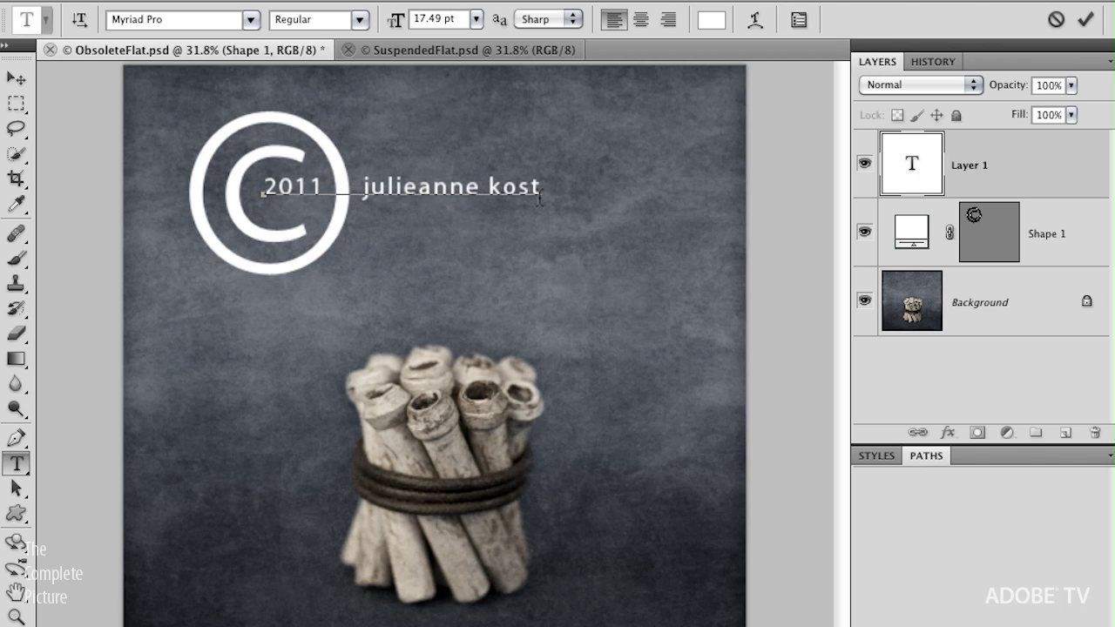
{"action": "left_click_drag", "start_coordinate": [544, 188], "coordinate": [263, 189]}
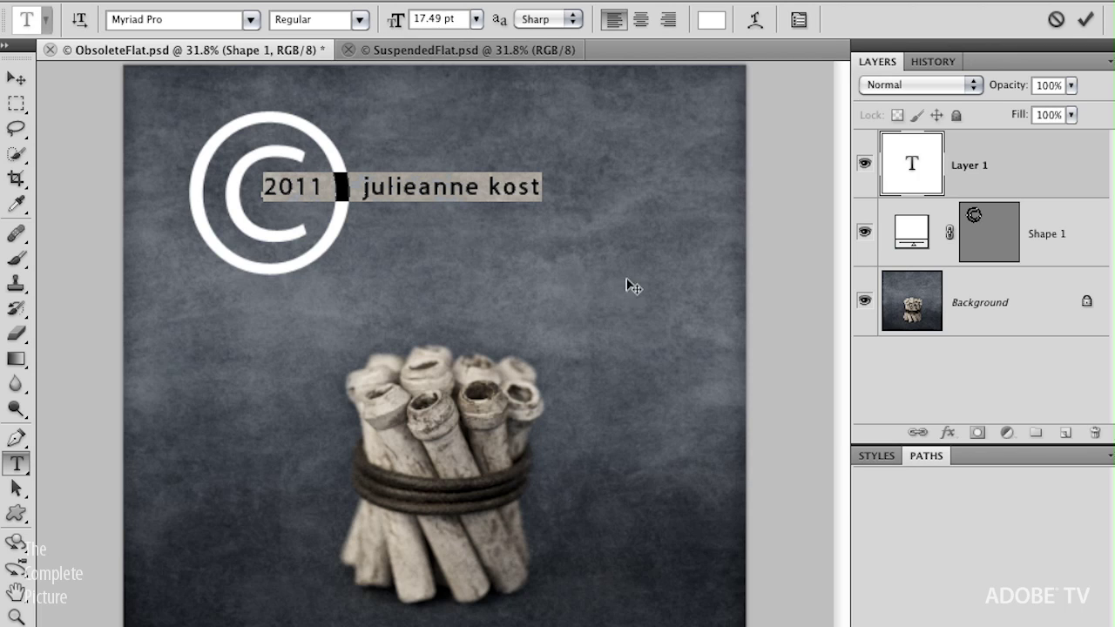
{"action": "double_click", "coordinate": [442, 16]}
{"action": "type", "text": "18"}
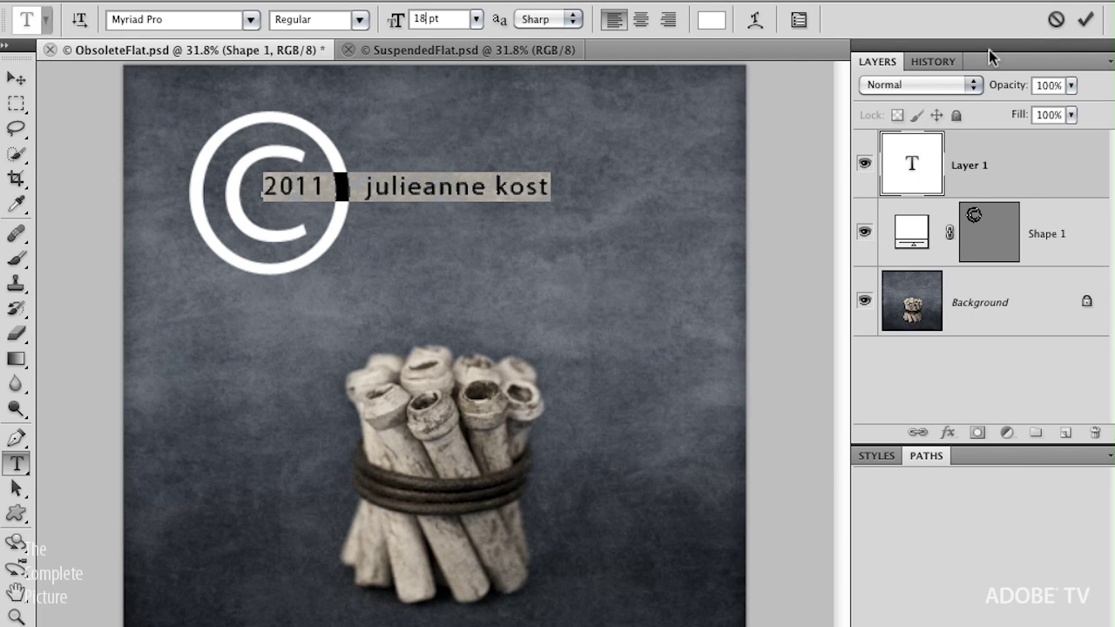
{"action": "left_click", "coordinate": [1086, 21]}
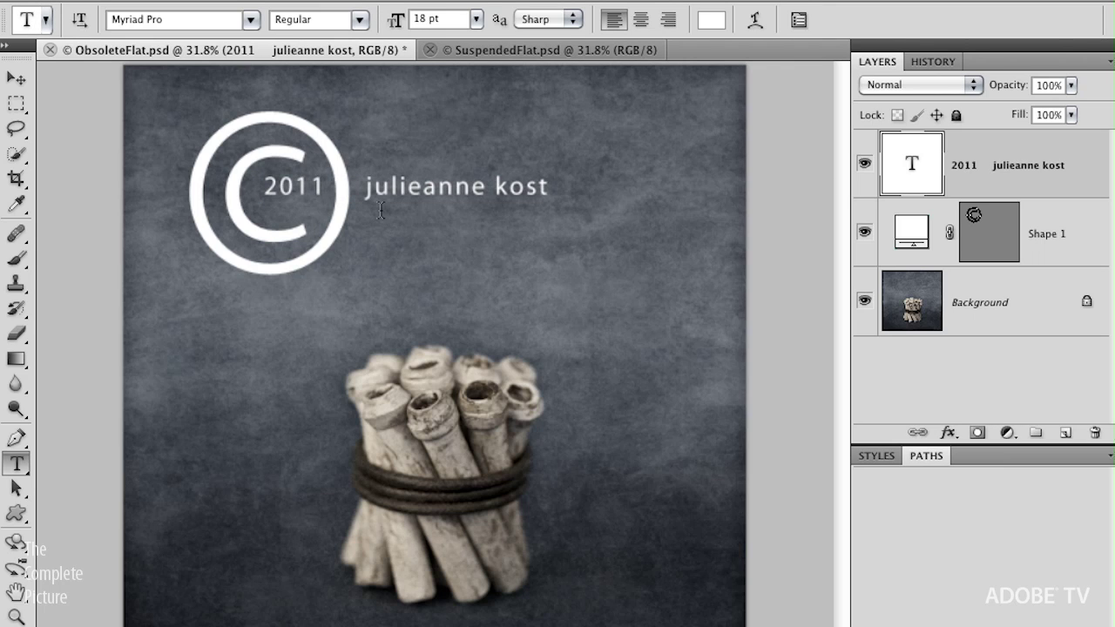
Step: Nudge the copyright text down, left and up to line it up with the symbol
{"action": "key", "text": "v"}
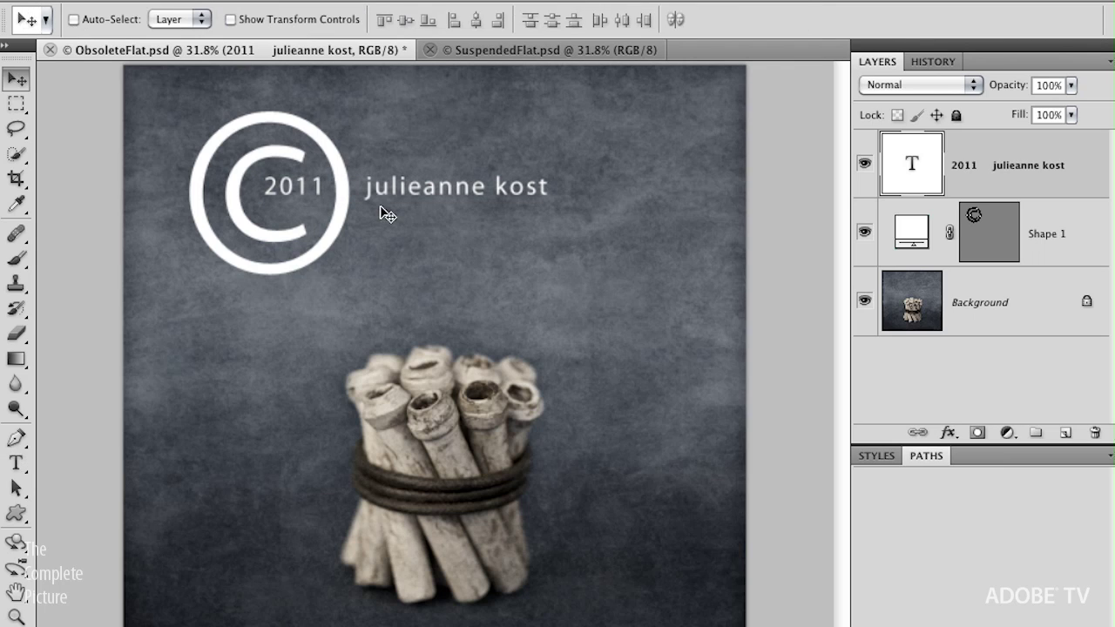
{"action": "key", "text": "shift+Down"}
{"action": "key", "text": "shift+Down"}
{"action": "key", "text": "shift+Down"}
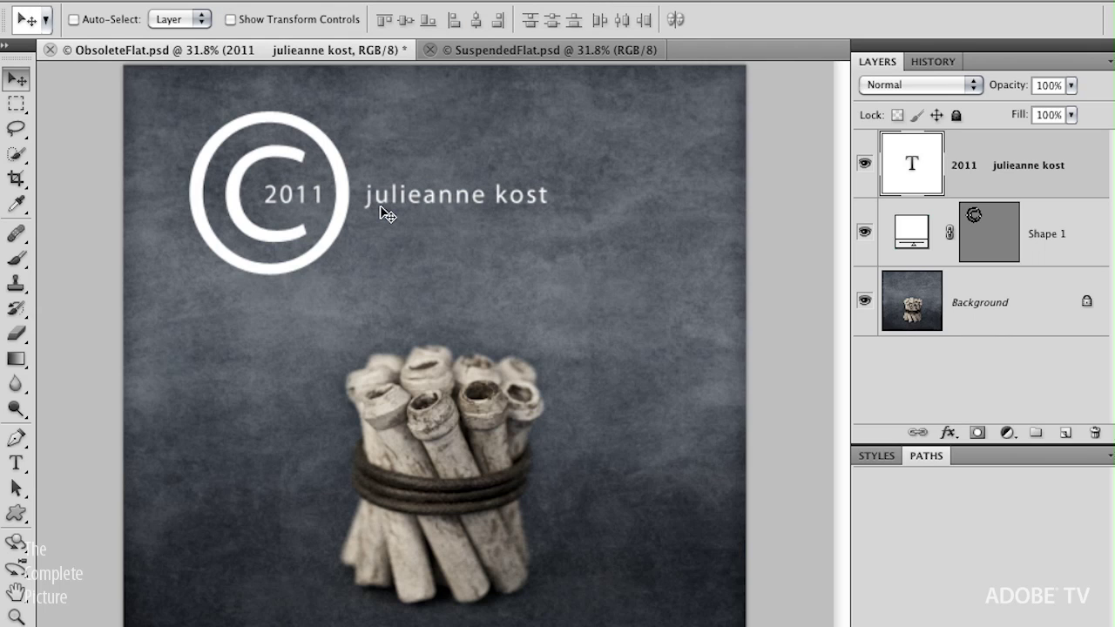
{"action": "key", "text": "shift+Down"}
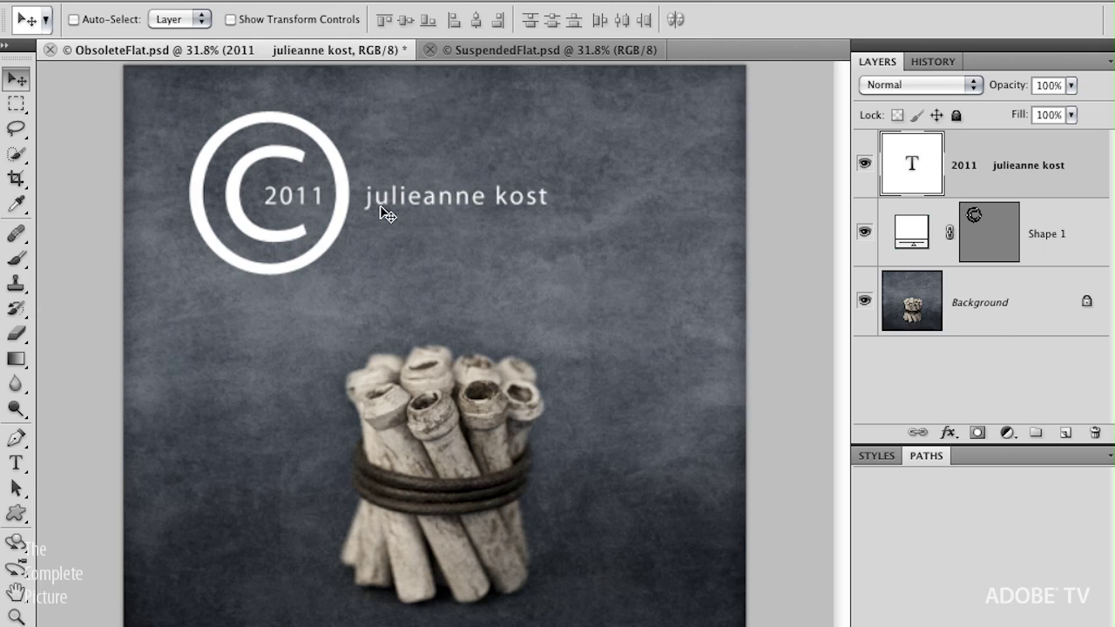
{"action": "key", "text": "shift+Left"}
{"action": "key", "text": "shift+Left"}
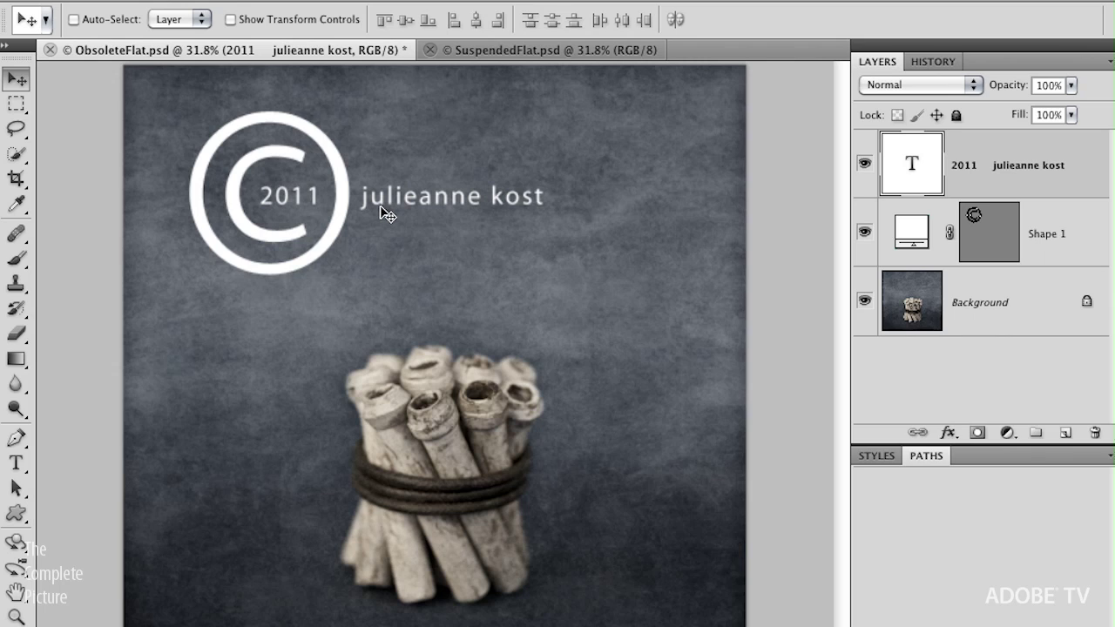
{"action": "key", "text": "shift+Up"}
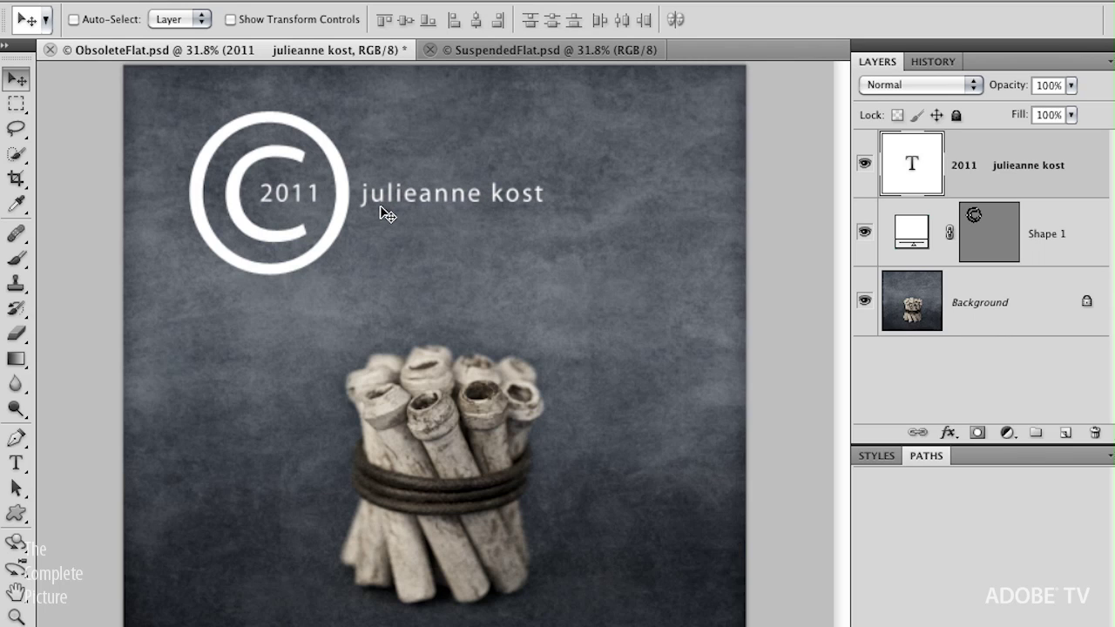
Step: Insert an extra space between the year and the name, then switch to the Line tool
{"action": "key", "text": "t"}
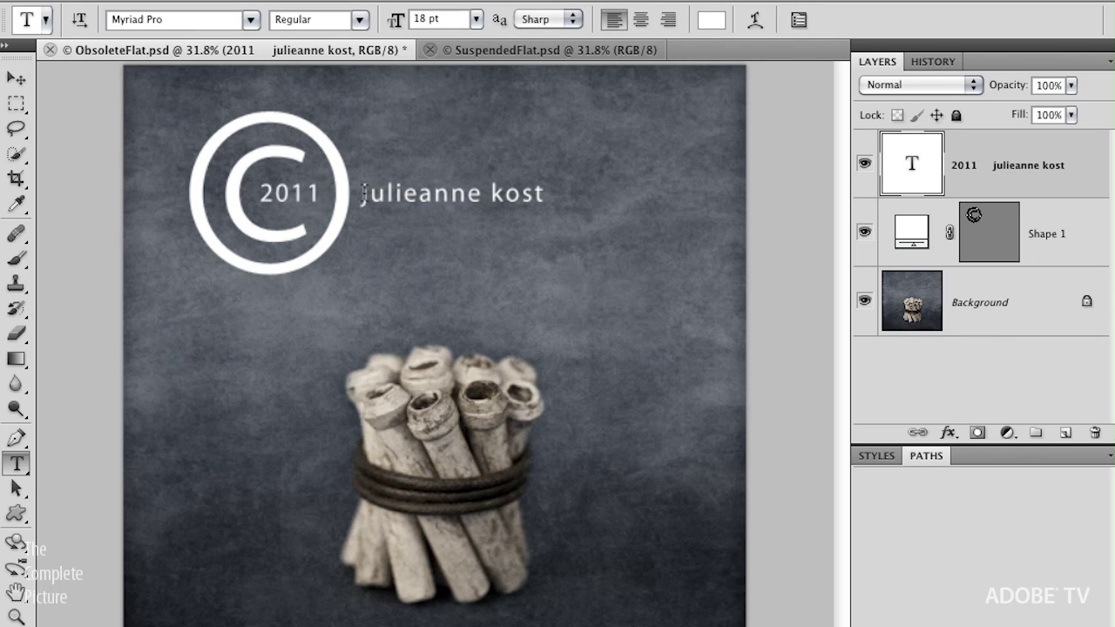
{"action": "left_click", "coordinate": [357, 198]}
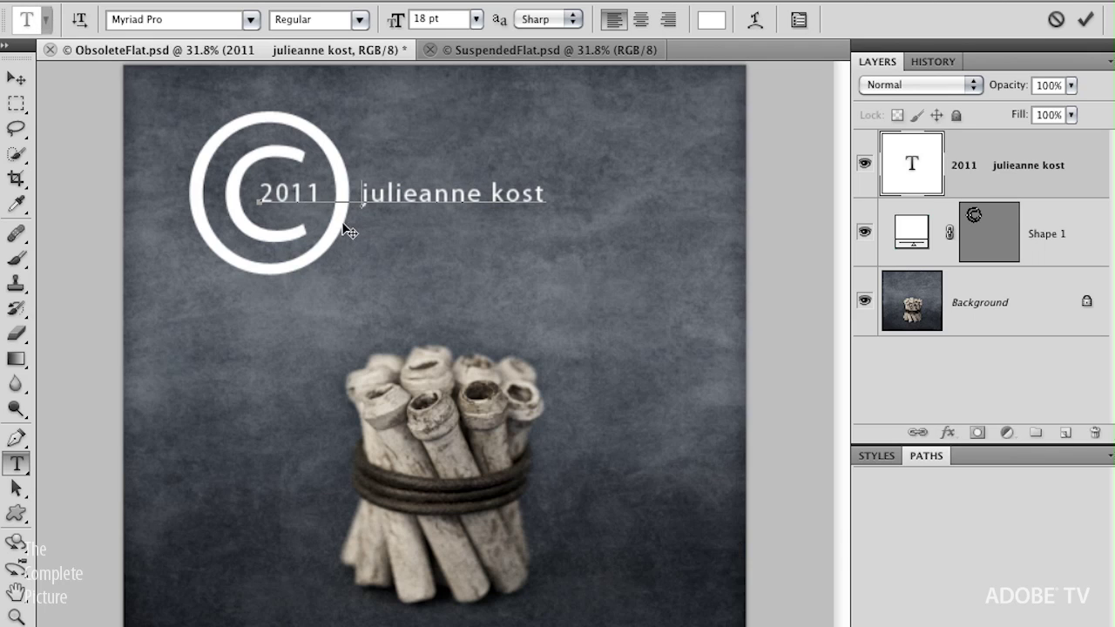
{"action": "left_click", "coordinate": [1086, 20]}
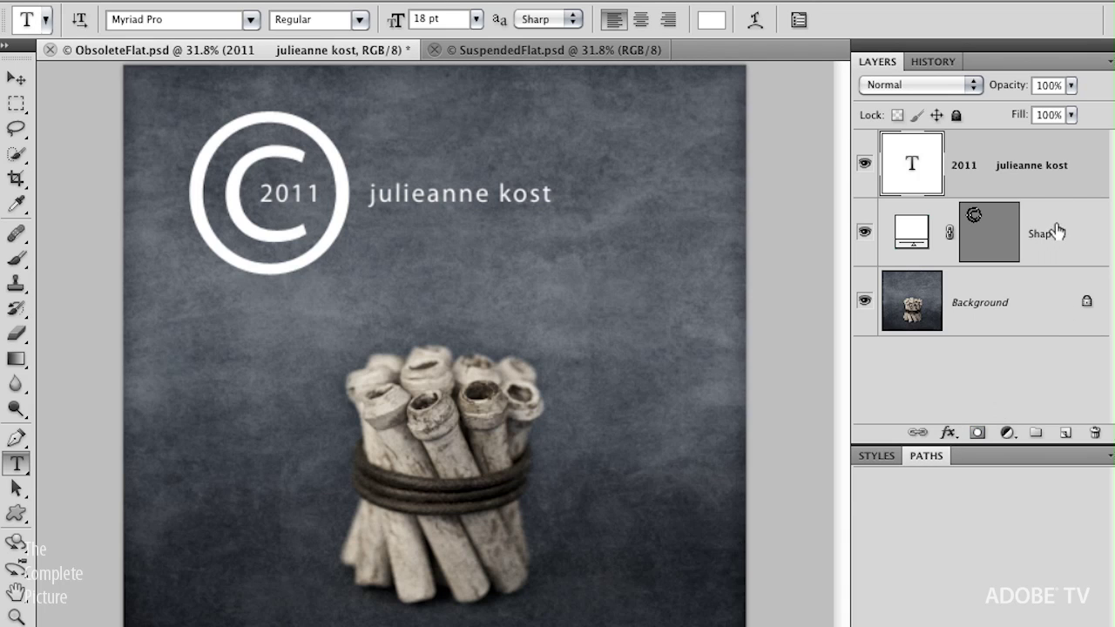
{"action": "left_click", "coordinate": [1054, 234]}
{"action": "left_click", "coordinate": [1056, 181]}
{"action": "left_click", "coordinate": [15, 514]}
{"action": "left_click", "coordinate": [97, 593]}
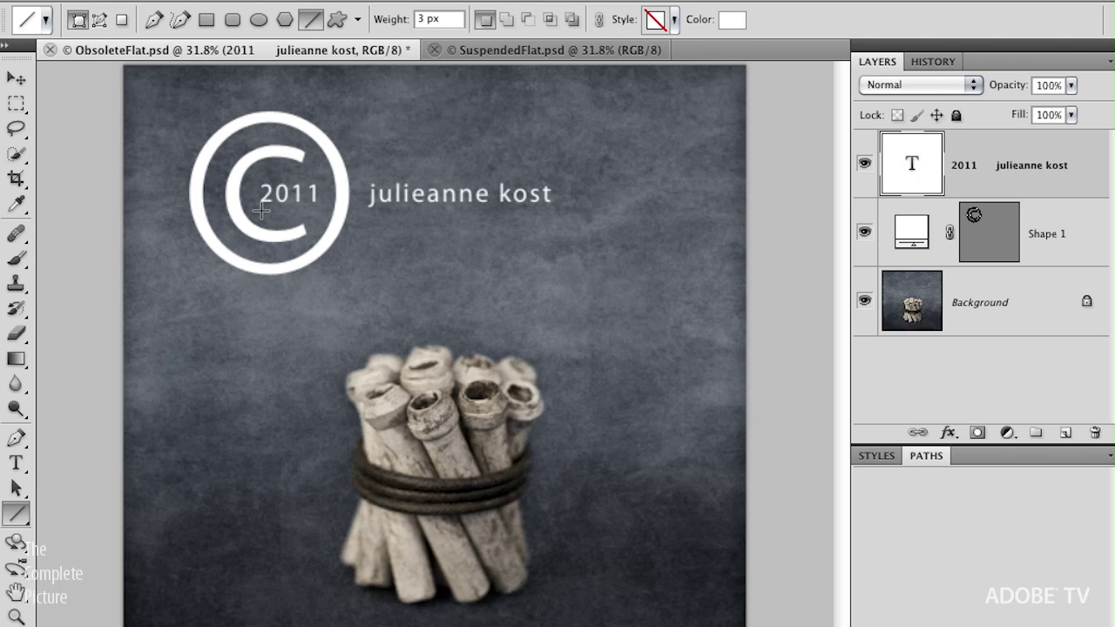
Step: Draw a 3 px white underline beneath the year and name, then select it with the text layer
{"action": "left_click_drag", "start_coordinate": [261, 211], "coordinate": [552, 209]}
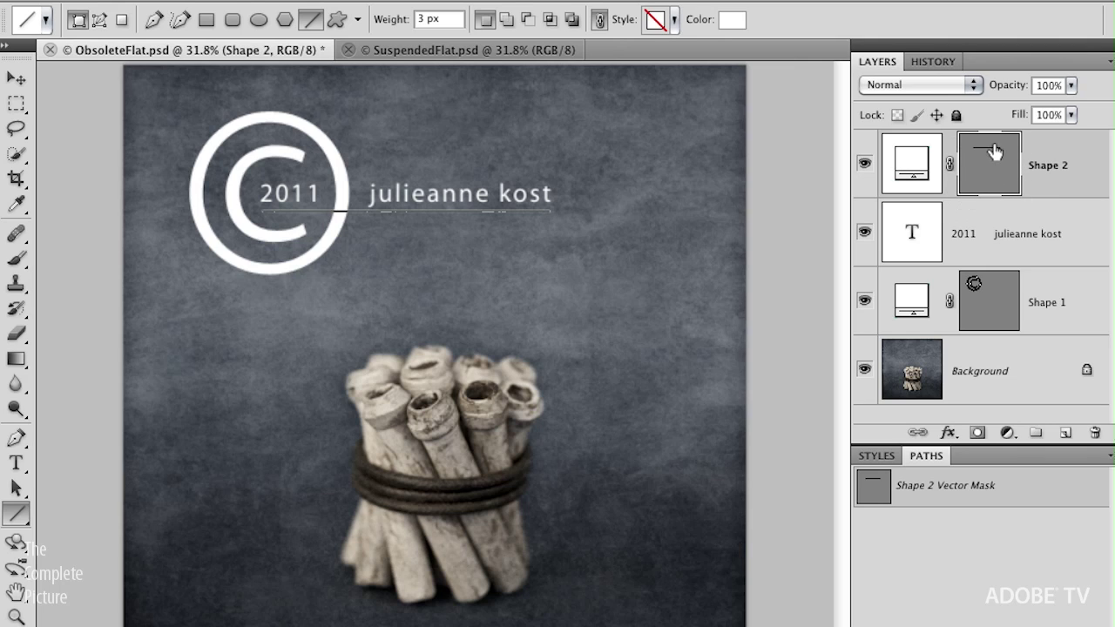
{"action": "left_click", "coordinate": [993, 175]}
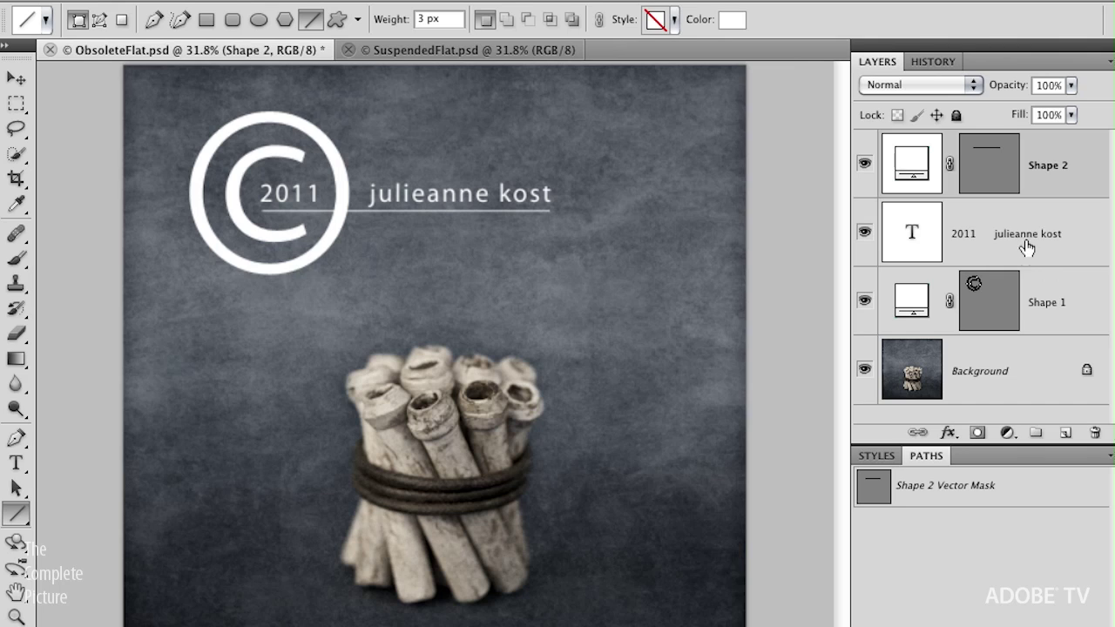
{"action": "left_click", "coordinate": [1031, 244], "text": "shift"}
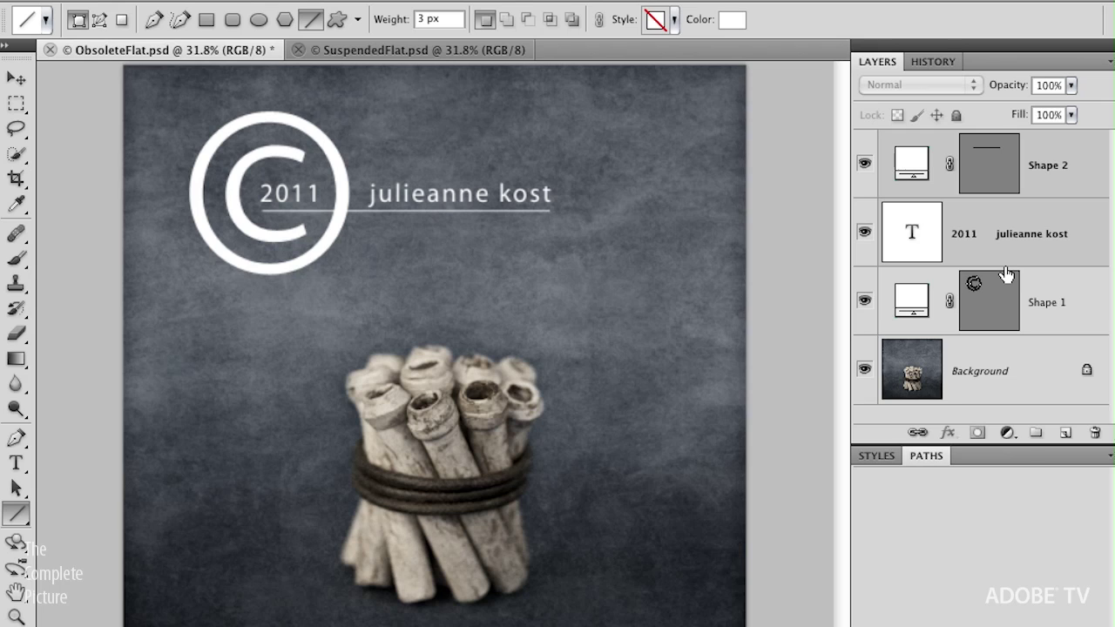
Step: Nudge the text and underline up slightly, then add the symbol layer to the selection
{"action": "key", "text": "v"}
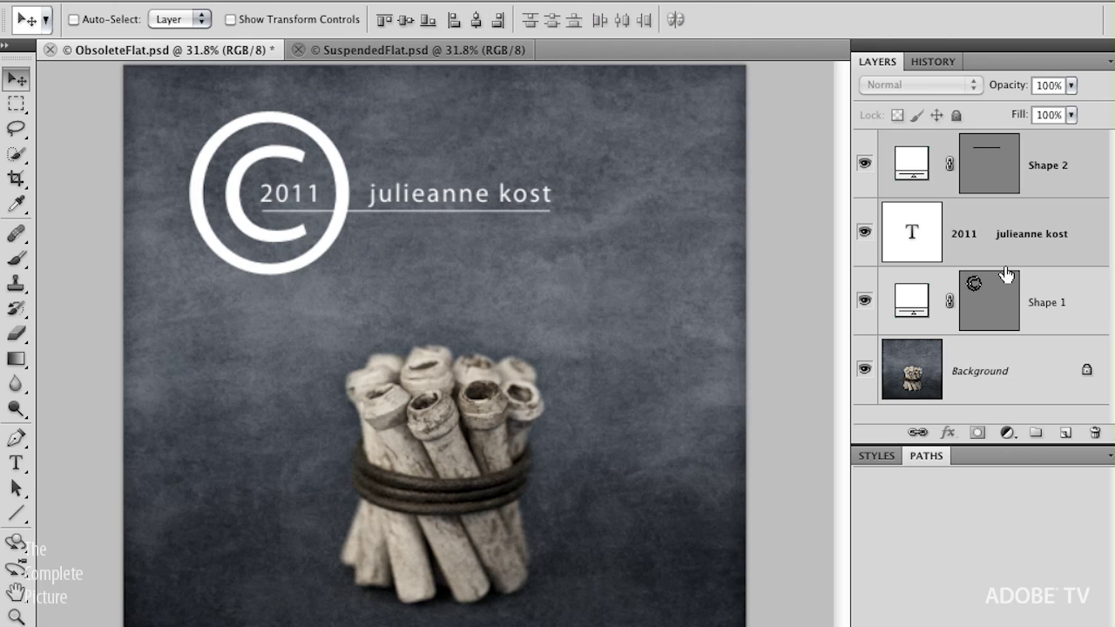
{"action": "key", "text": "Up"}
{"action": "key", "text": "Up"}
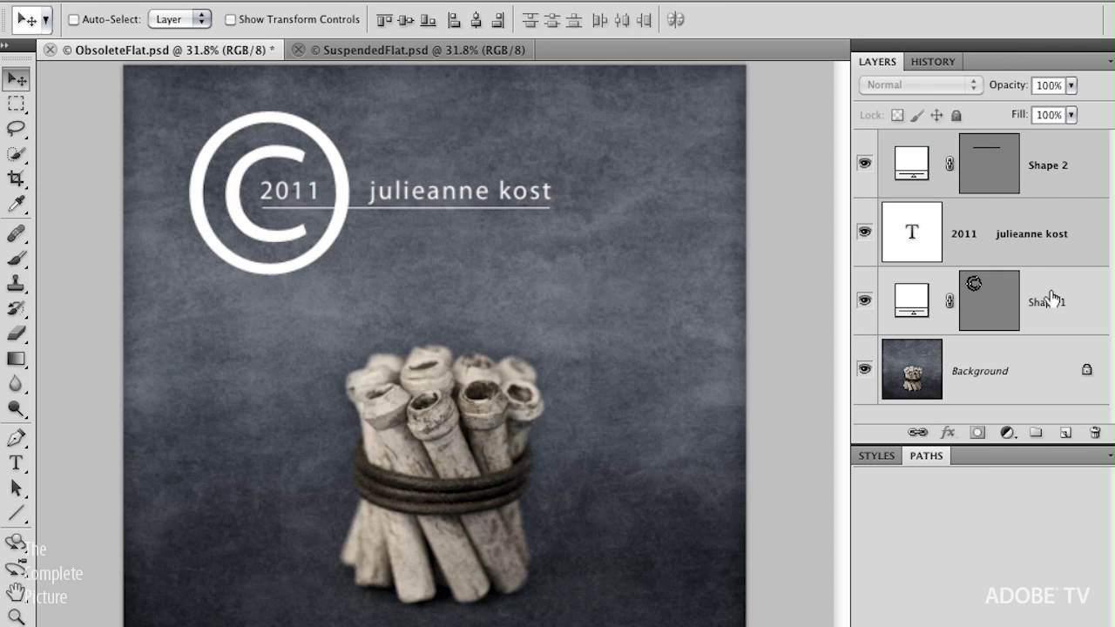
{"action": "left_click", "coordinate": [1057, 315], "text": "shift"}
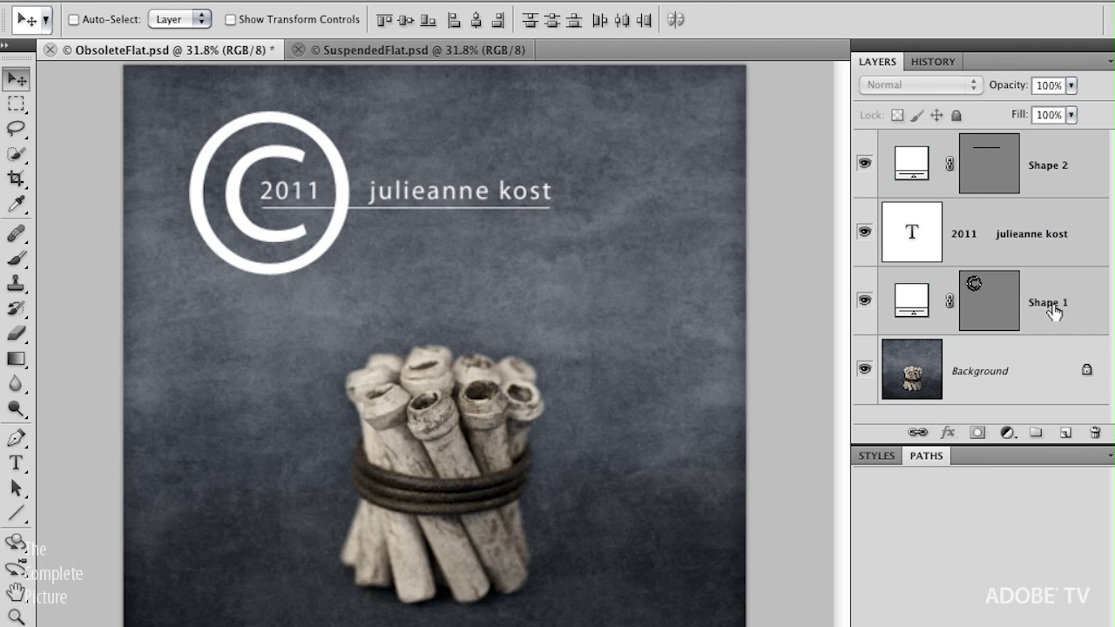
Step: Group the symbol, text and underline into Group 1 and duplicate the year-and-name text layer
{"action": "left_click_drag", "start_coordinate": [1054, 314], "coordinate": [1036, 433]}
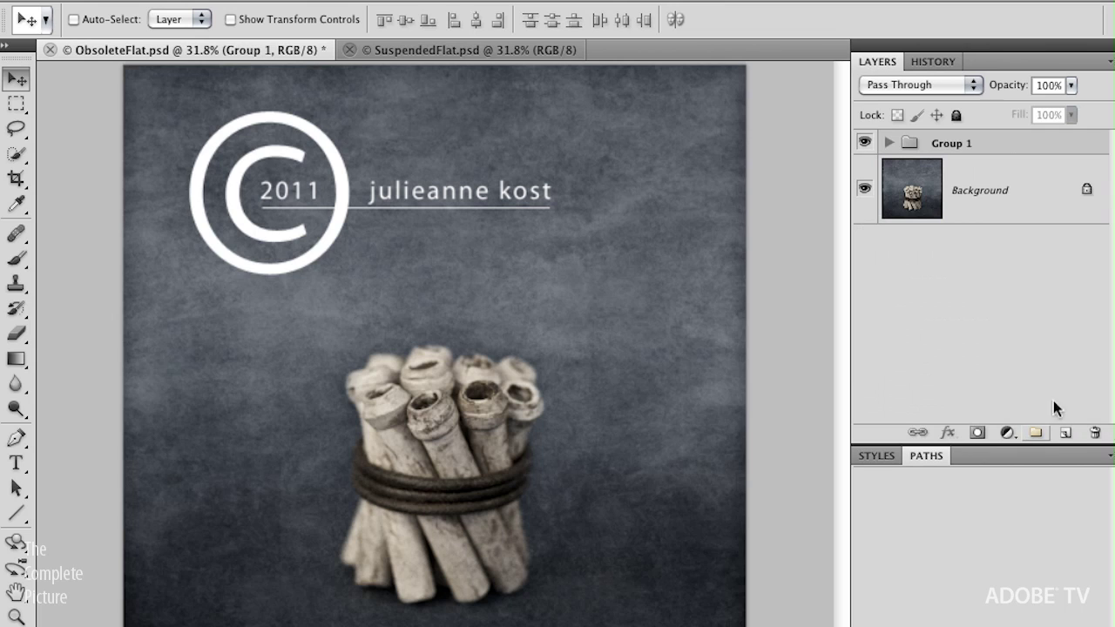
{"action": "left_click", "coordinate": [889, 143]}
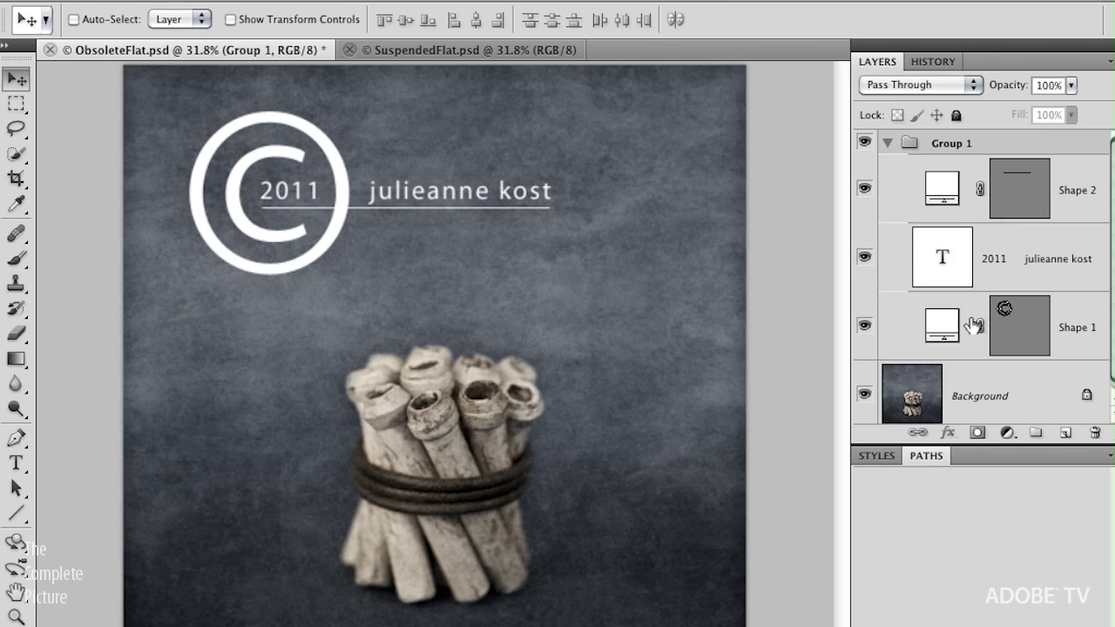
{"action": "left_click", "coordinate": [1028, 266]}
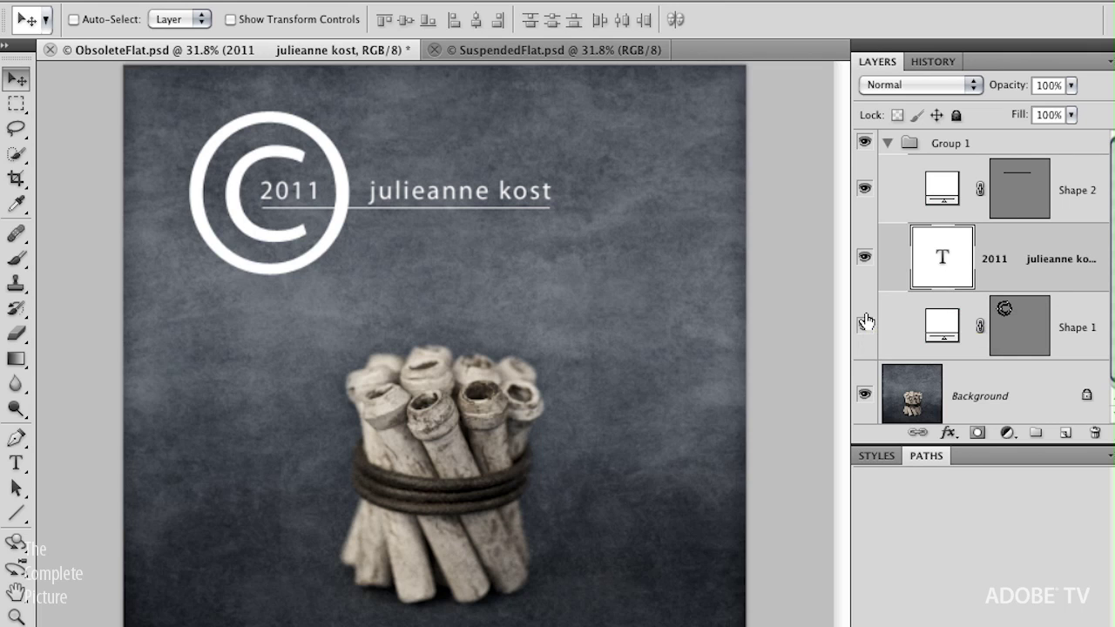
{"action": "key", "text": "ctrl+j"}
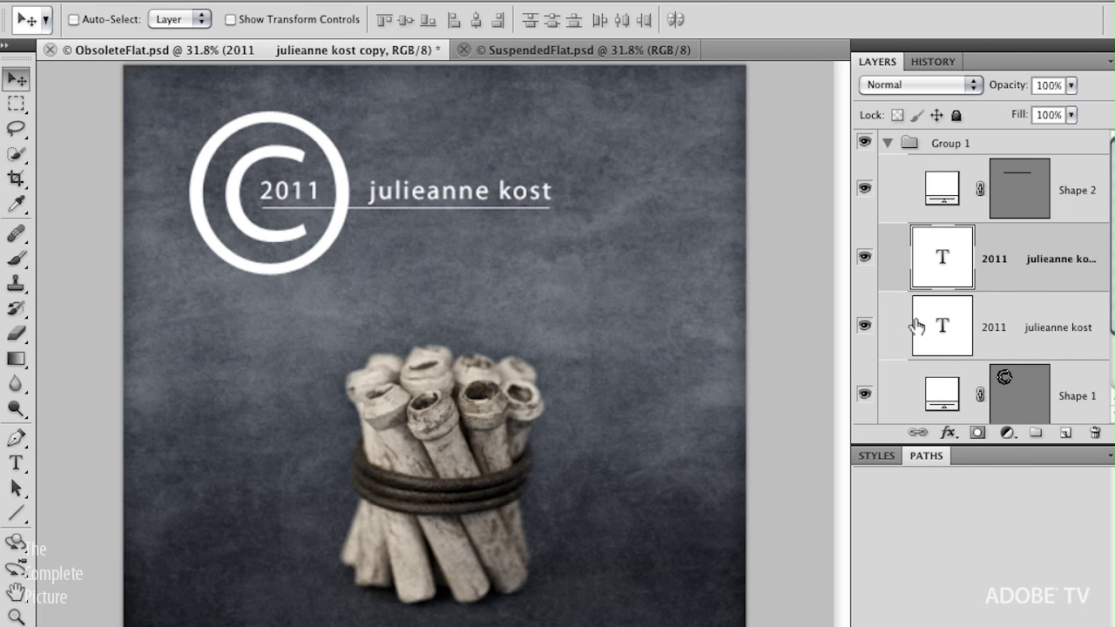
Step: Hide the original text layer and create a Work Path from the duplicated text
{"action": "left_click", "coordinate": [864, 326]}
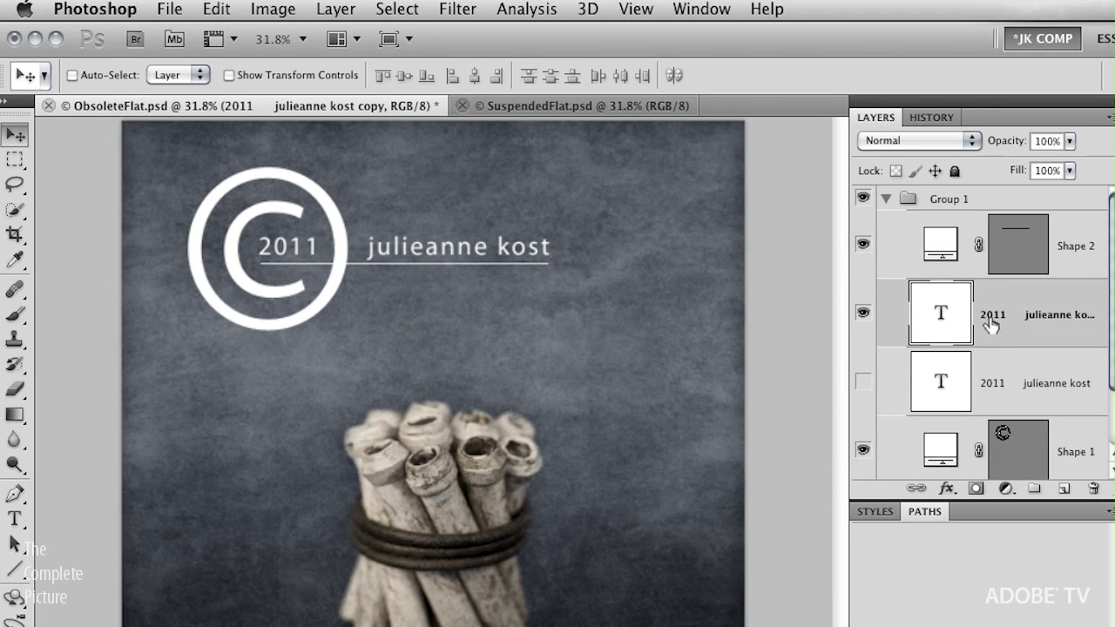
{"action": "left_click", "coordinate": [339, 10]}
{"action": "mouse_move", "coordinate": [388, 411]}
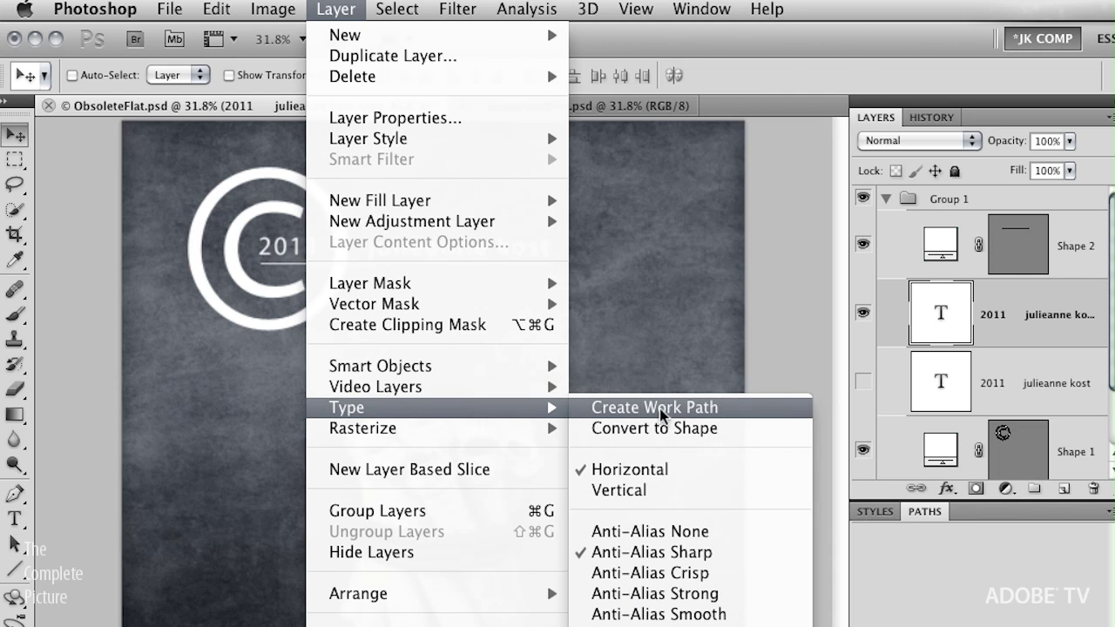
{"action": "left_click", "coordinate": [676, 413]}
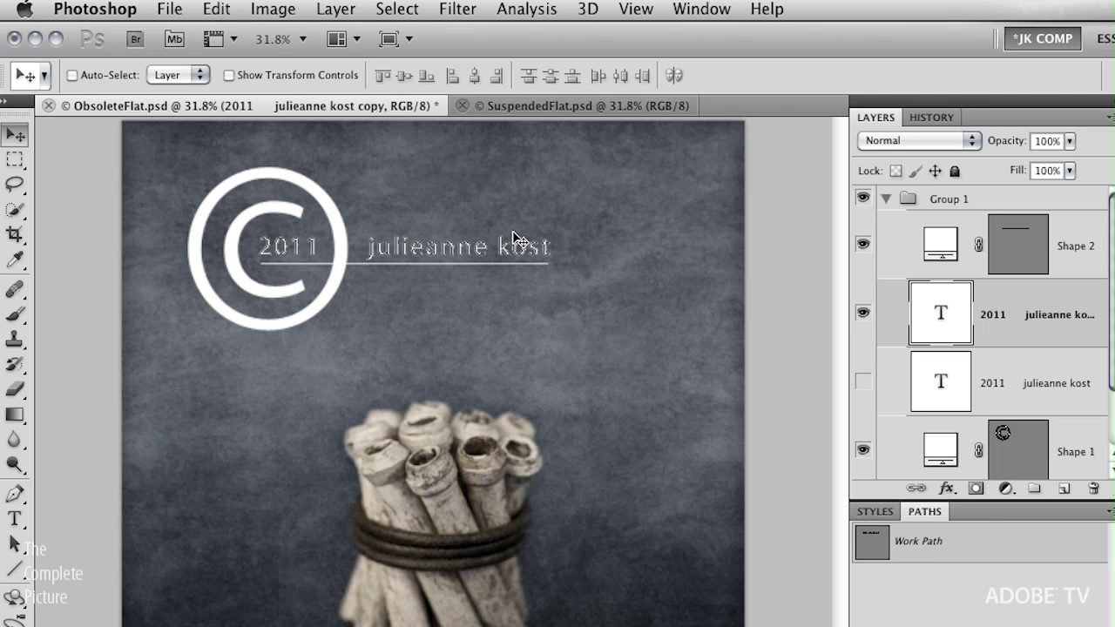
Step: Zoom in on the logo and hide the duplicated text layer
{"action": "key", "text": "super+equal"}
{"action": "key", "text": "super+equal"}
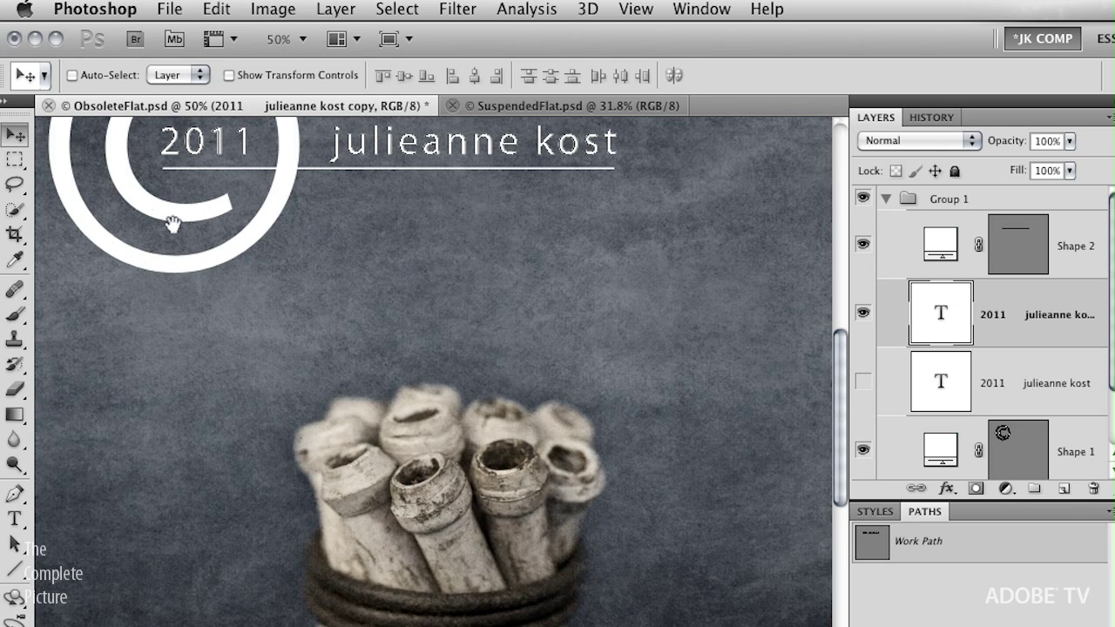
{"action": "left_click_drag", "start_coordinate": [346, 251], "coordinate": [403, 406]}
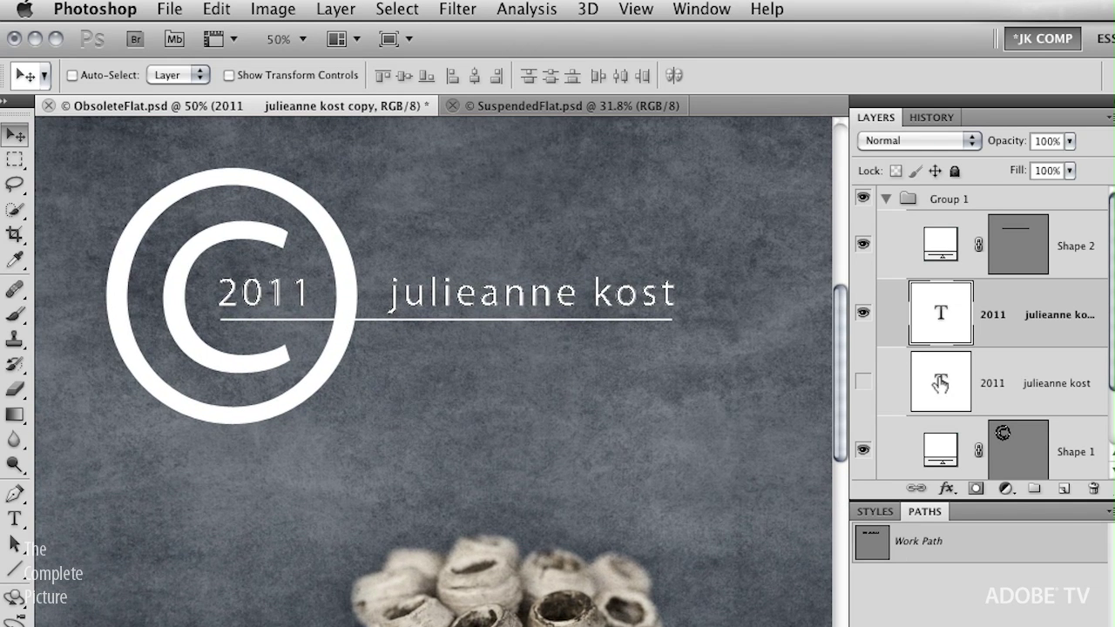
{"action": "left_click", "coordinate": [863, 314]}
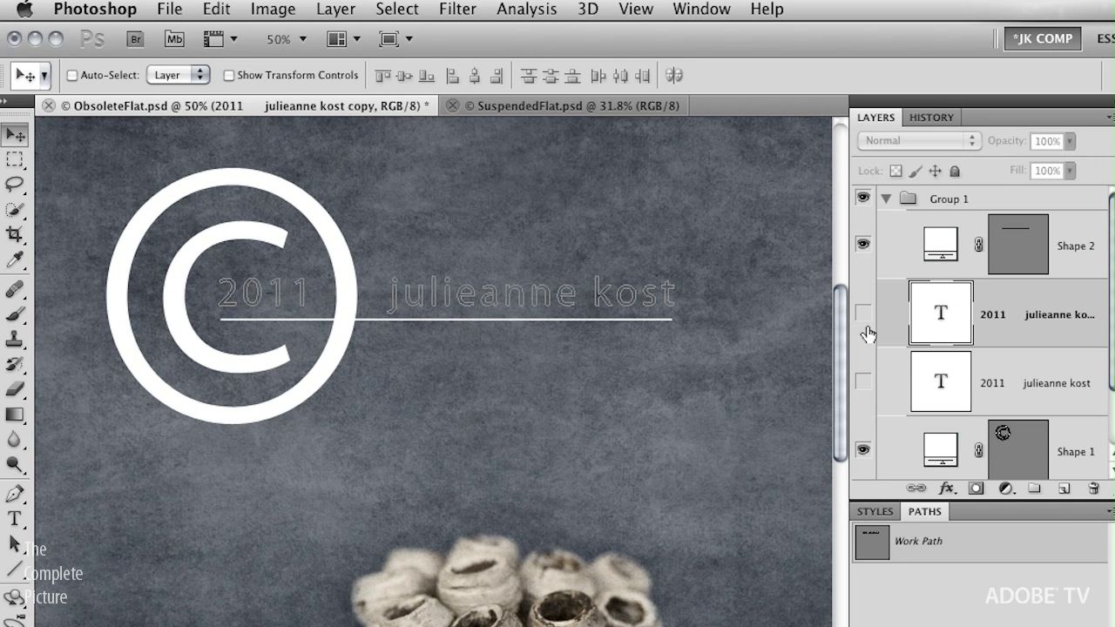
{"action": "key", "text": "super+equal"}
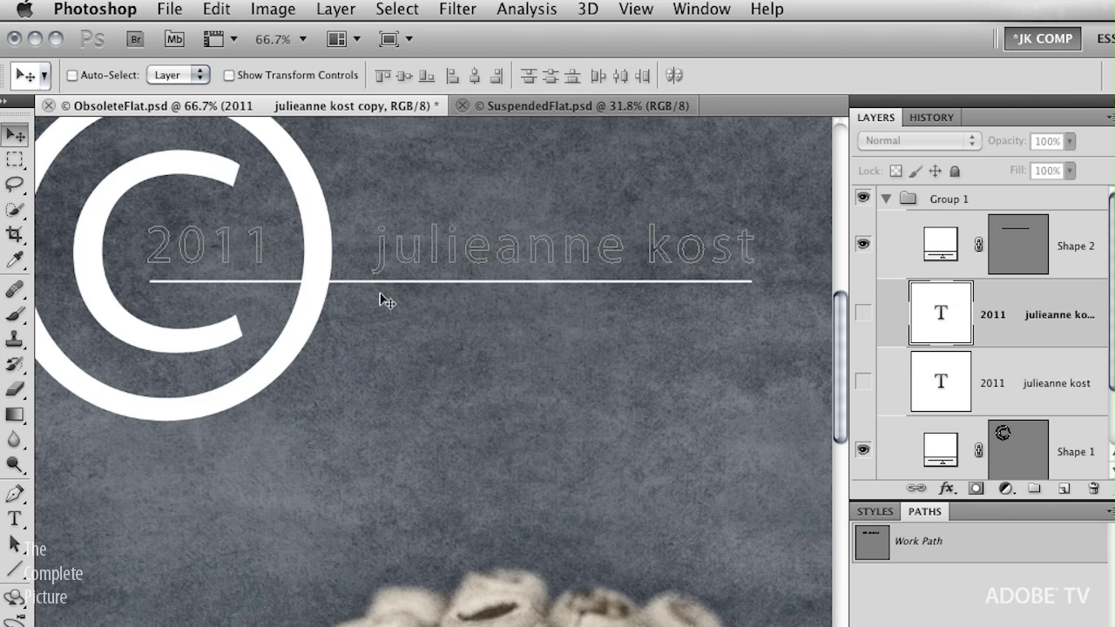
Step: Copy the copyright symbol's path and paste it into the text Work Path
{"action": "left_click", "coordinate": [1011, 449]}
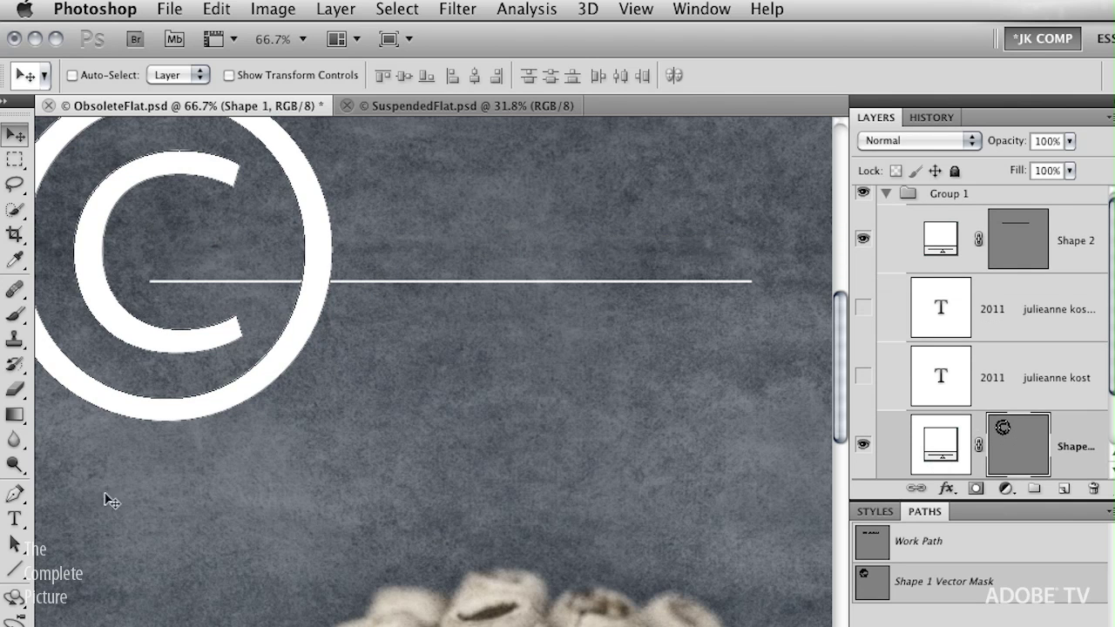
{"action": "left_click_drag", "start_coordinate": [15, 545], "coordinate": [96, 548]}
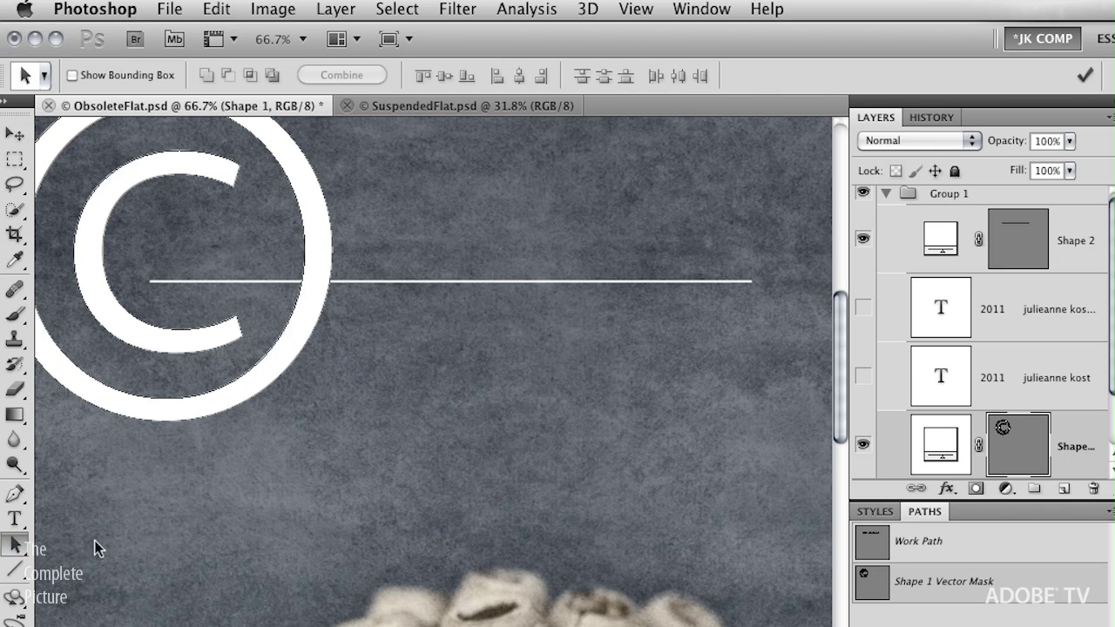
{"action": "left_click", "coordinate": [202, 400]}
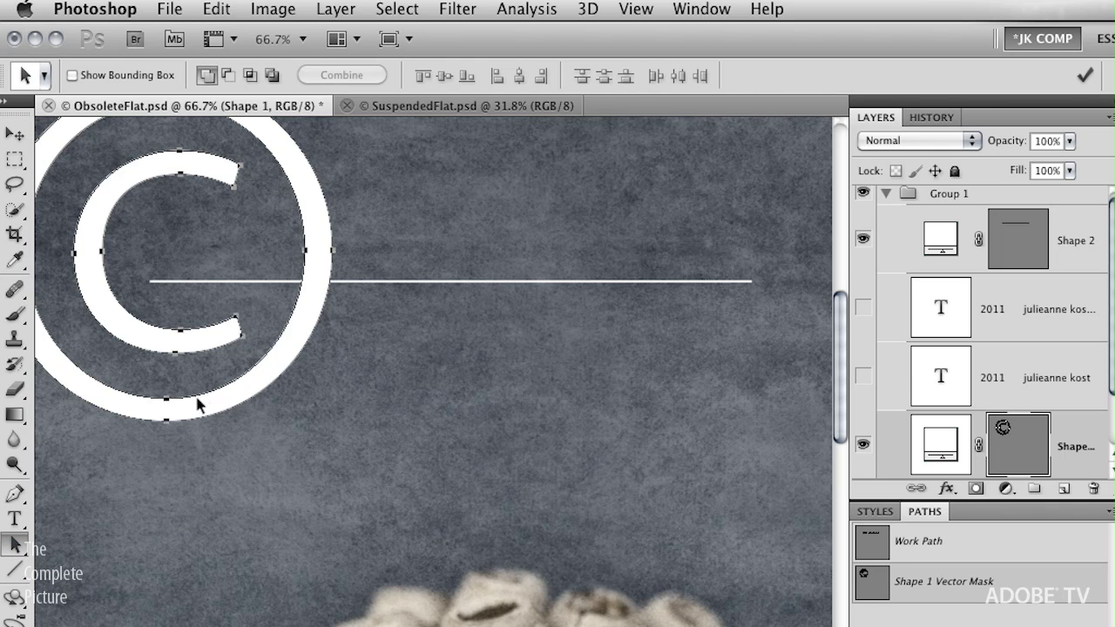
{"action": "key", "text": "super+c"}
{"action": "left_click", "coordinate": [960, 551]}
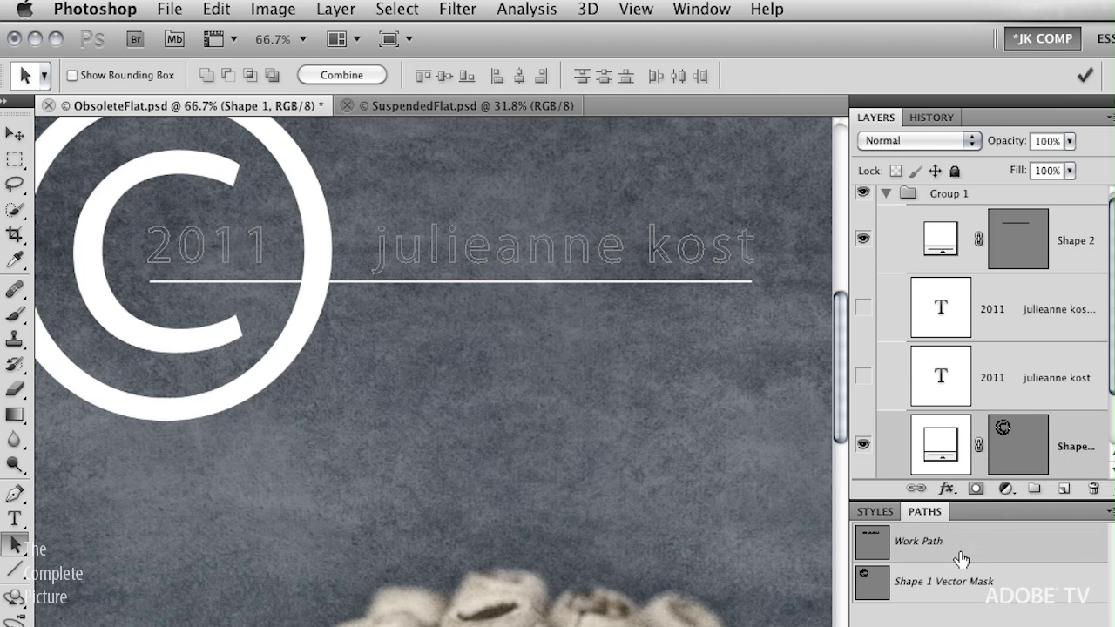
{"action": "key", "text": "super+v"}
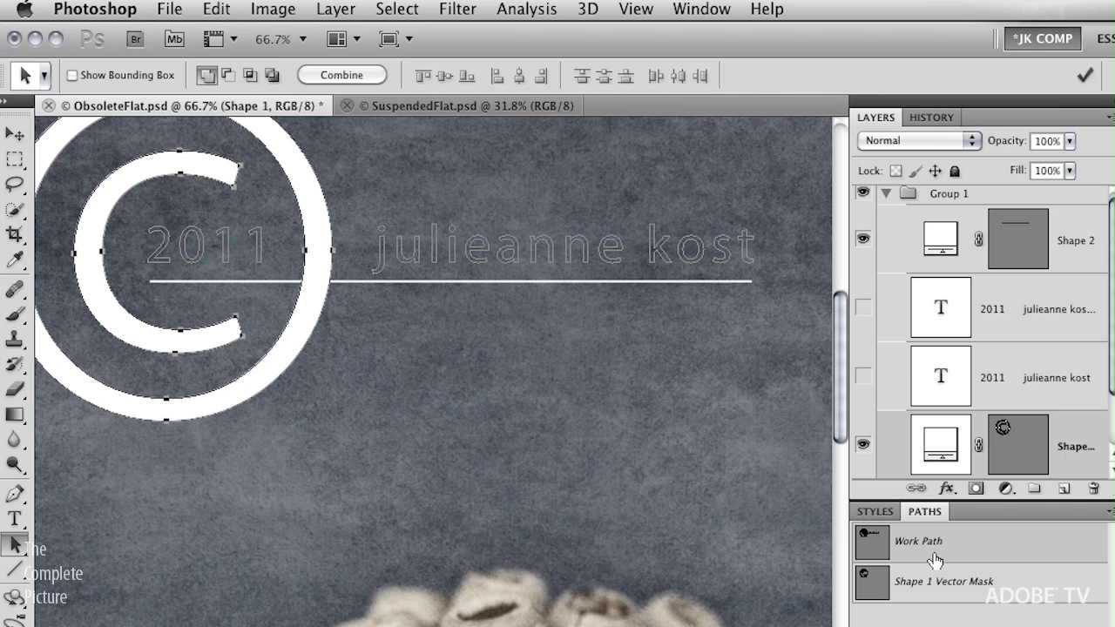
Step: Add the underline path to the Work Path in Combine mode, then hide Group 1
{"action": "left_click", "coordinate": [1076, 251]}
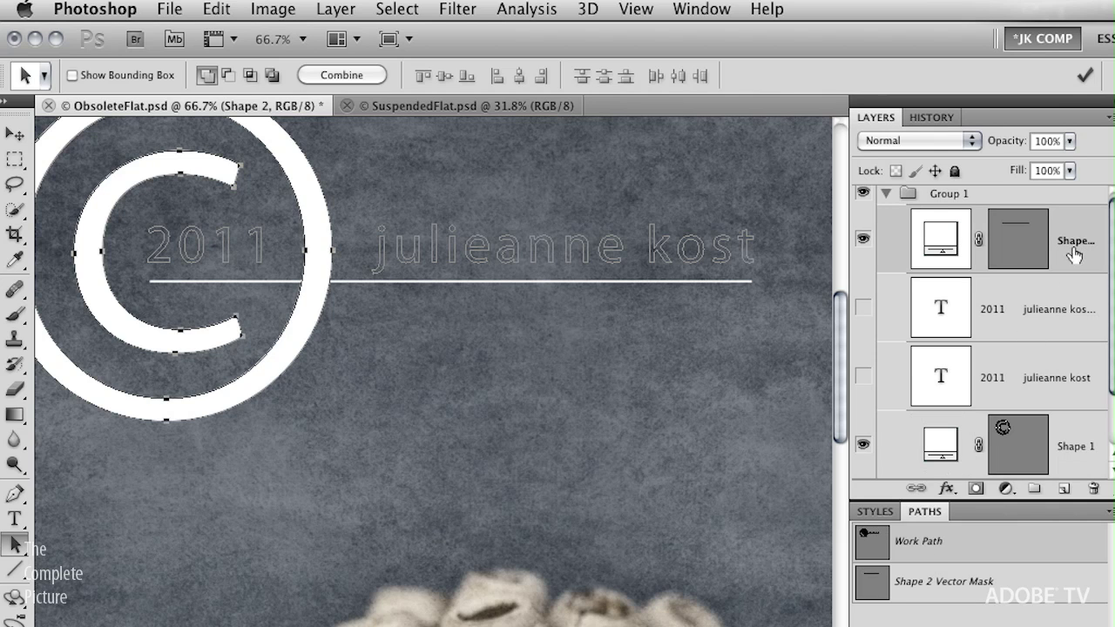
{"action": "left_click", "coordinate": [519, 289]}
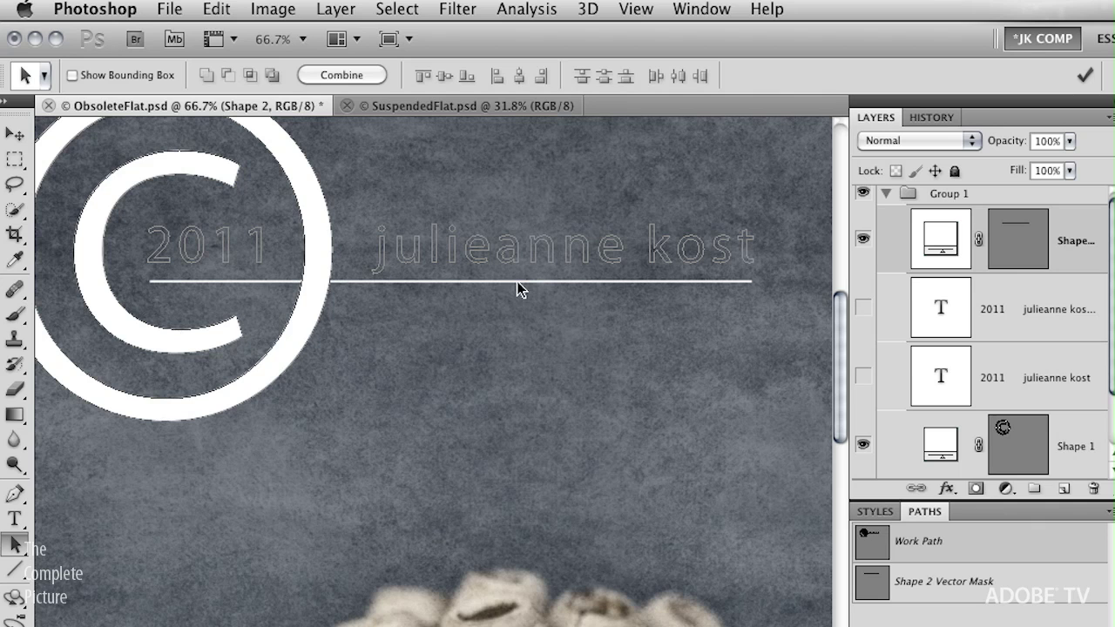
{"action": "left_click", "coordinate": [917, 584]}
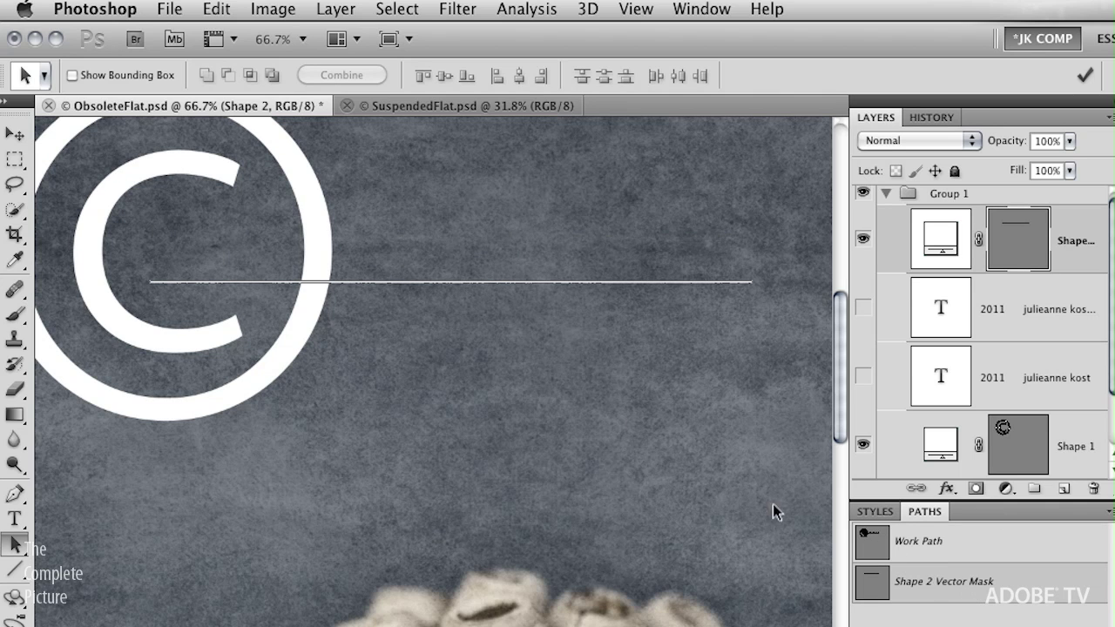
{"action": "left_click", "coordinate": [506, 288]}
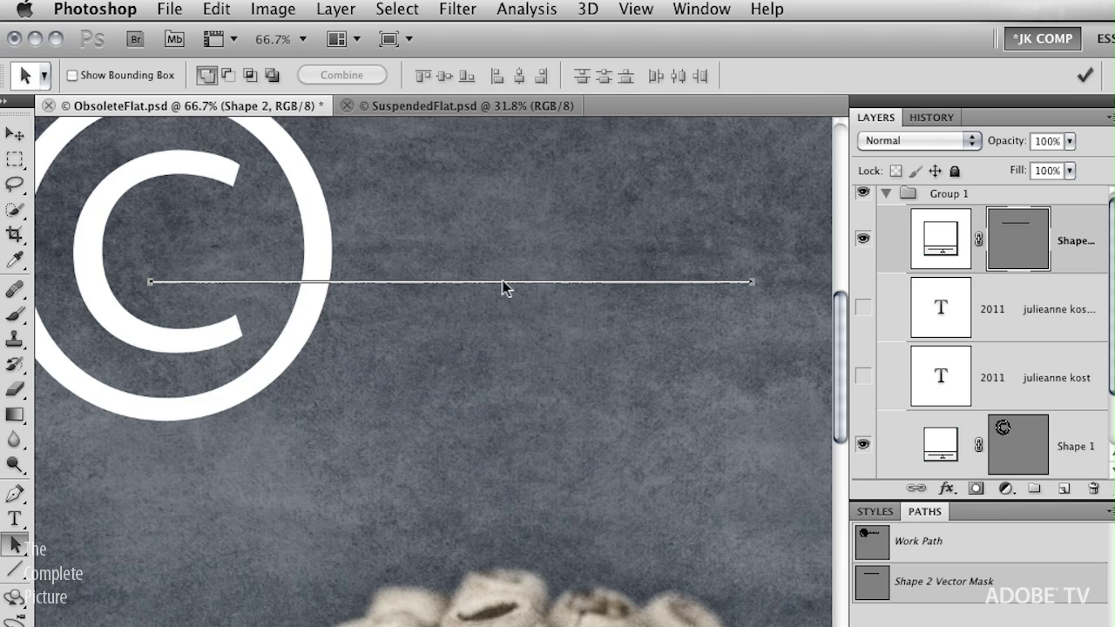
{"action": "left_click", "coordinate": [966, 552]}
{"action": "left_click", "coordinate": [956, 561]}
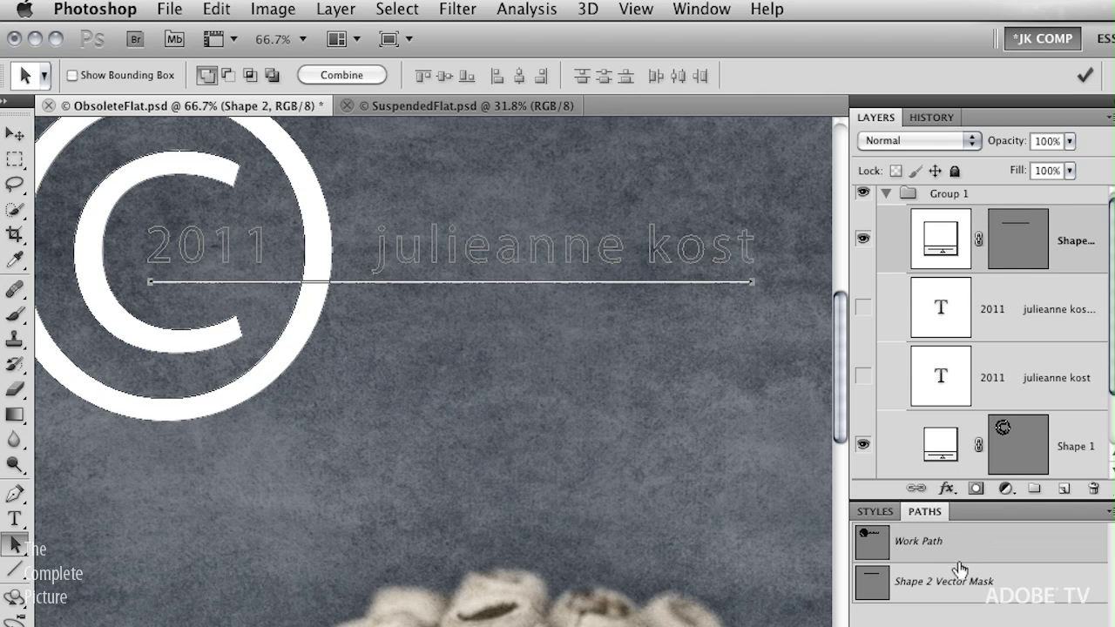
{"action": "left_click", "coordinate": [863, 195]}
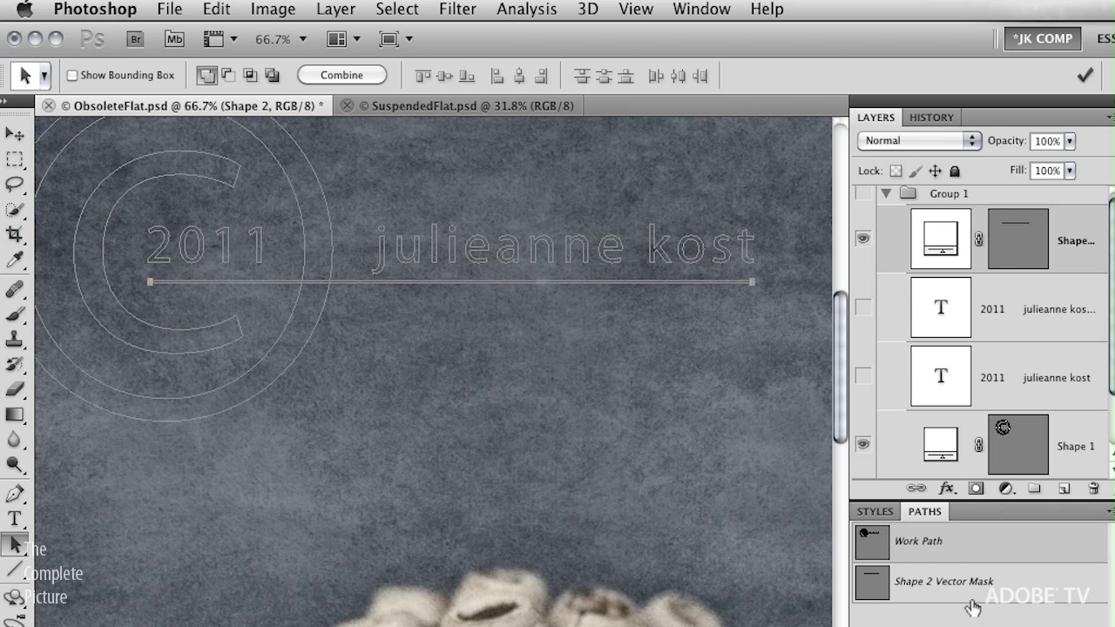
Step: Save the Work Path as a path named 'combined logo'
{"action": "double_click", "coordinate": [925, 551]}
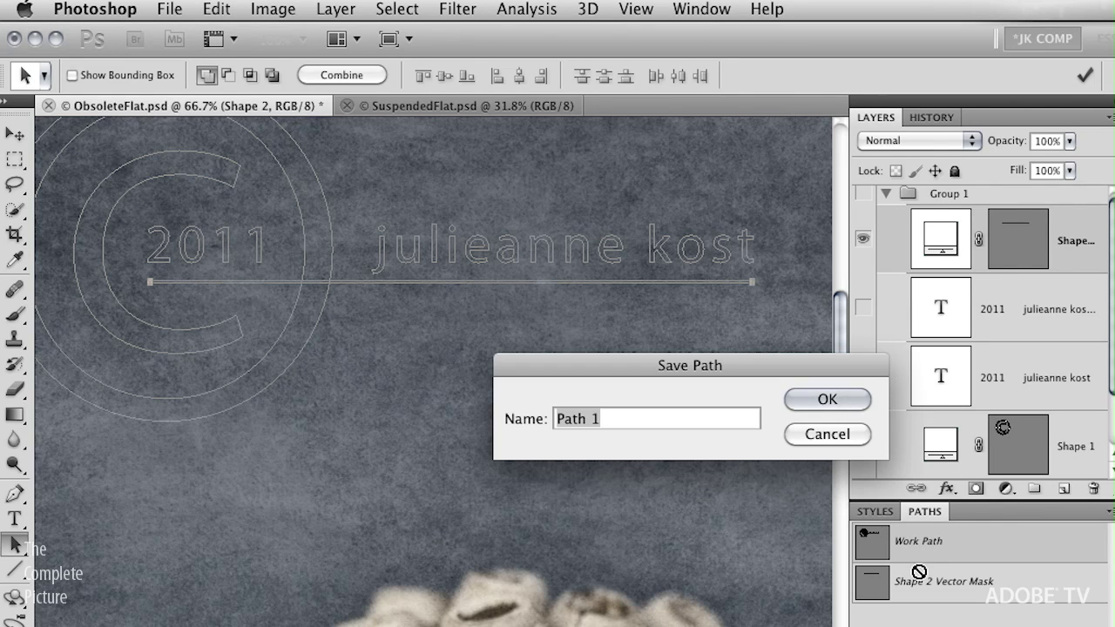
{"action": "type", "text": "combined logo"}
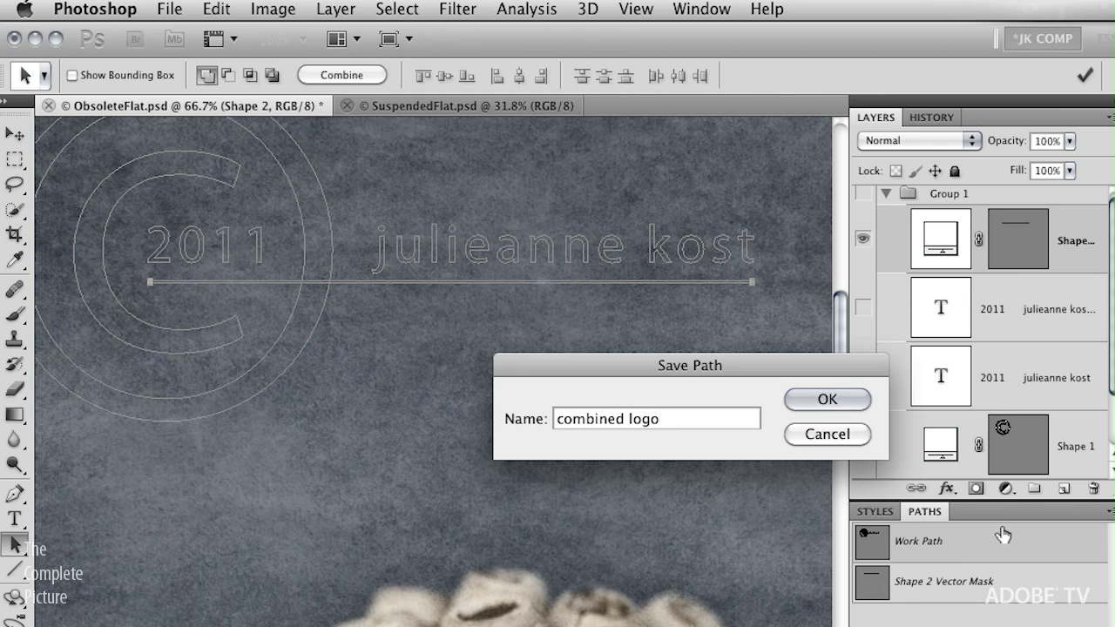
{"action": "left_click", "coordinate": [839, 404]}
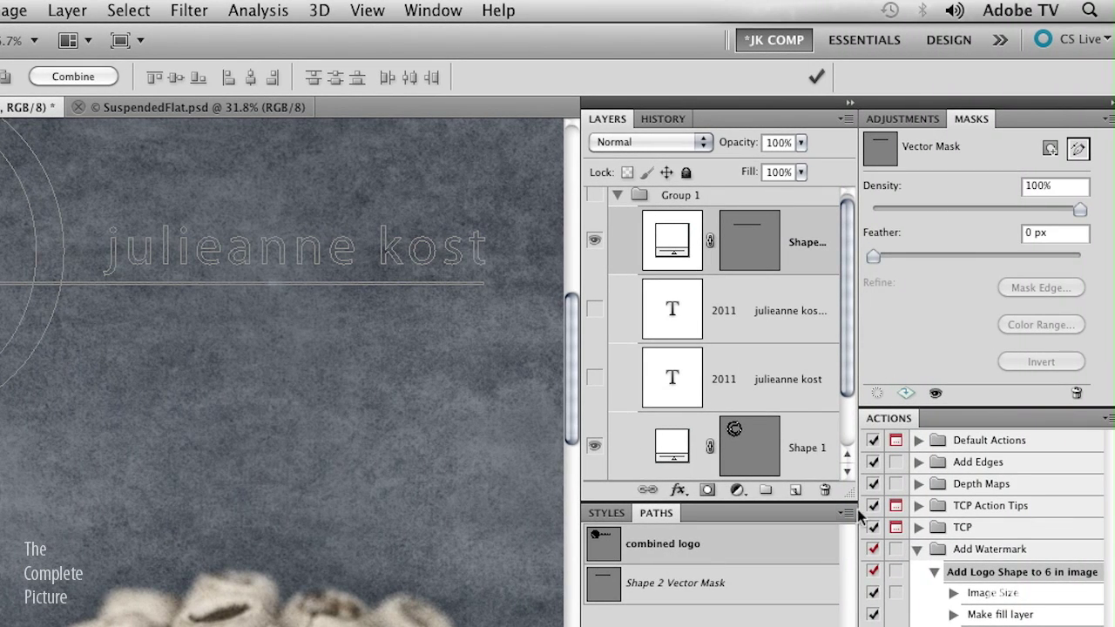
Step: Select Group 1 in the Layers panel and collapse it
{"action": "left_click", "coordinate": [854, 514]}
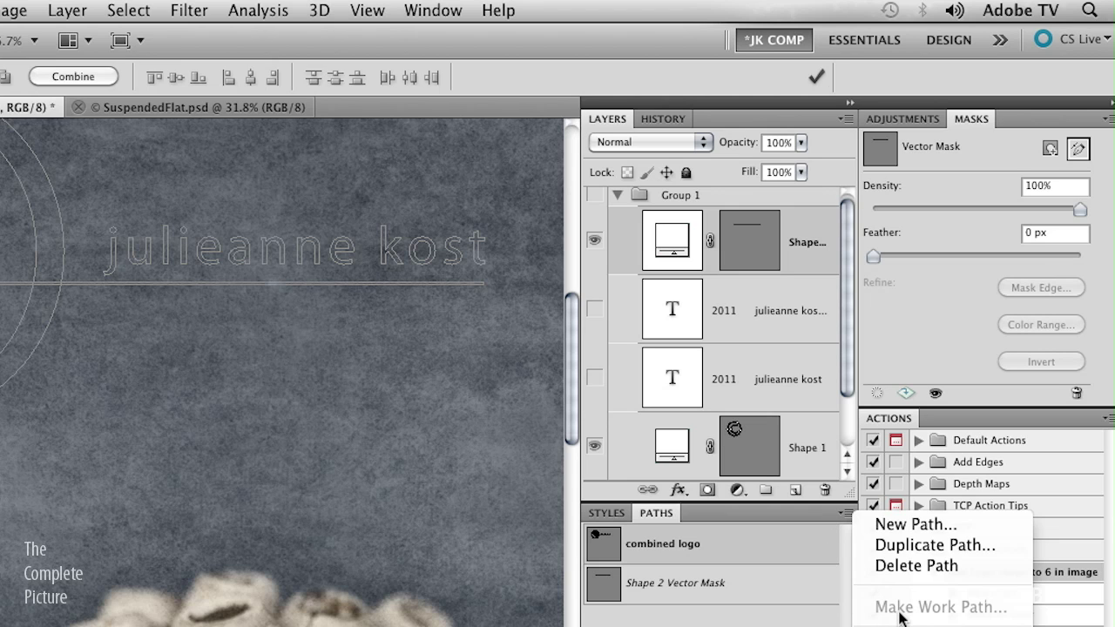
{"action": "left_click", "coordinate": [675, 545]}
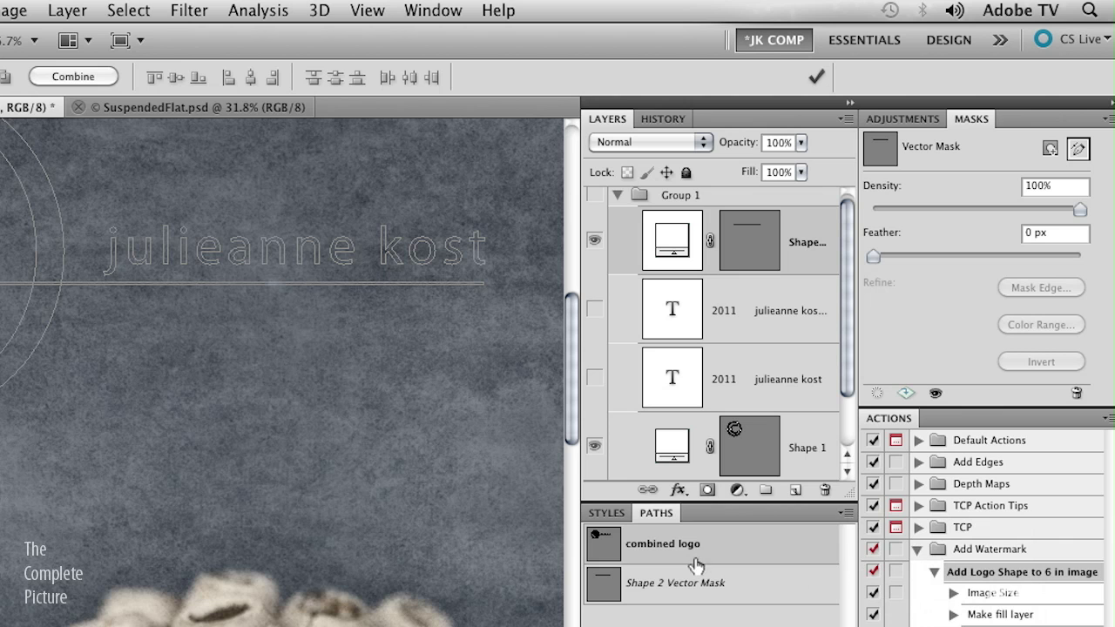
{"action": "left_click", "coordinate": [712, 202]}
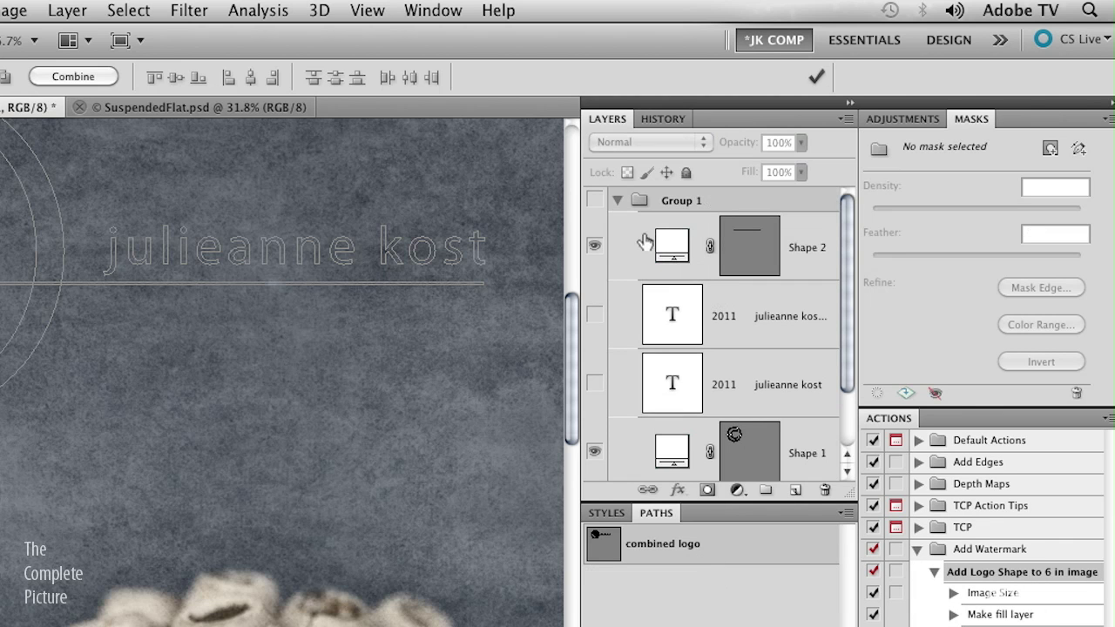
{"action": "left_click", "coordinate": [617, 201]}
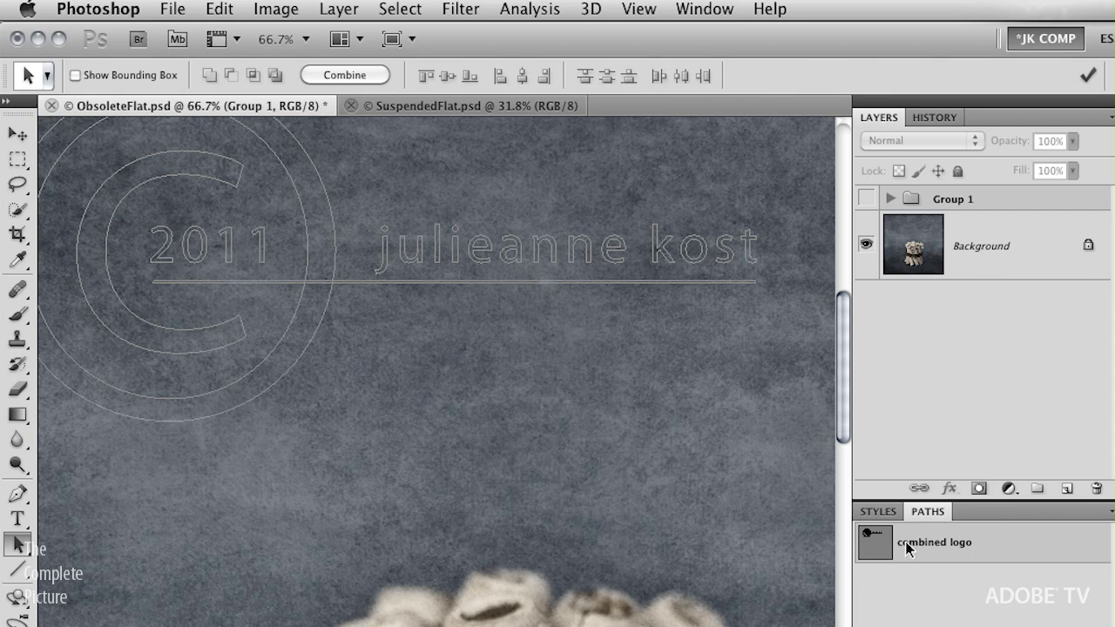
Step: Select all the logo paths, scale them to about 49.53%, and place them in the lower-left corner
{"action": "left_click_drag", "start_coordinate": [471, 397], "coordinate": [157, 200]}
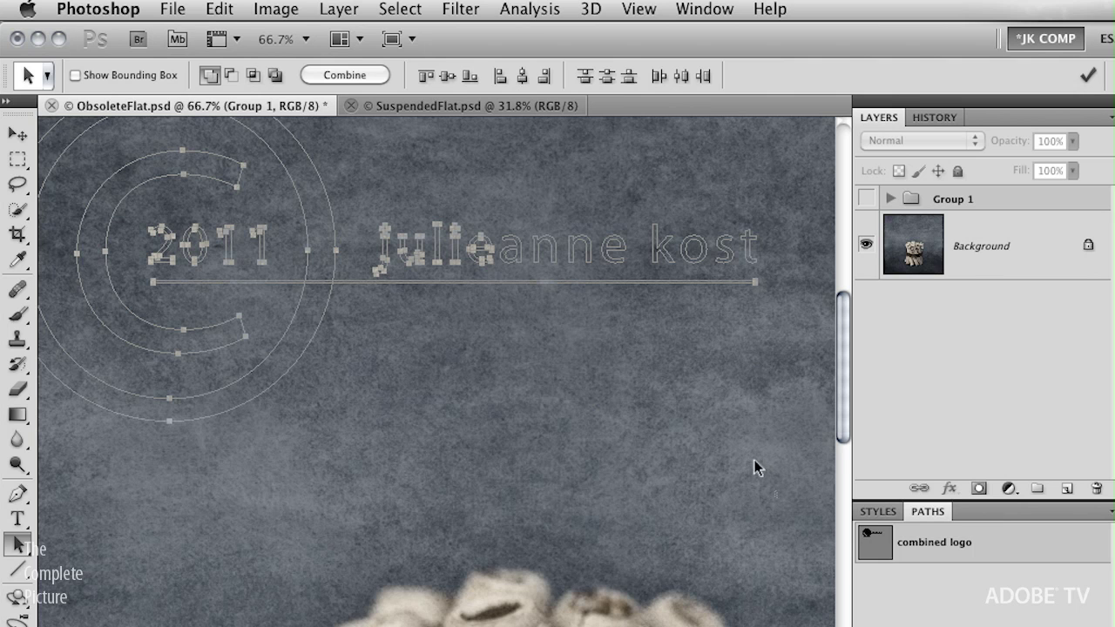
{"action": "left_click_drag", "start_coordinate": [755, 468], "coordinate": [48, 142]}
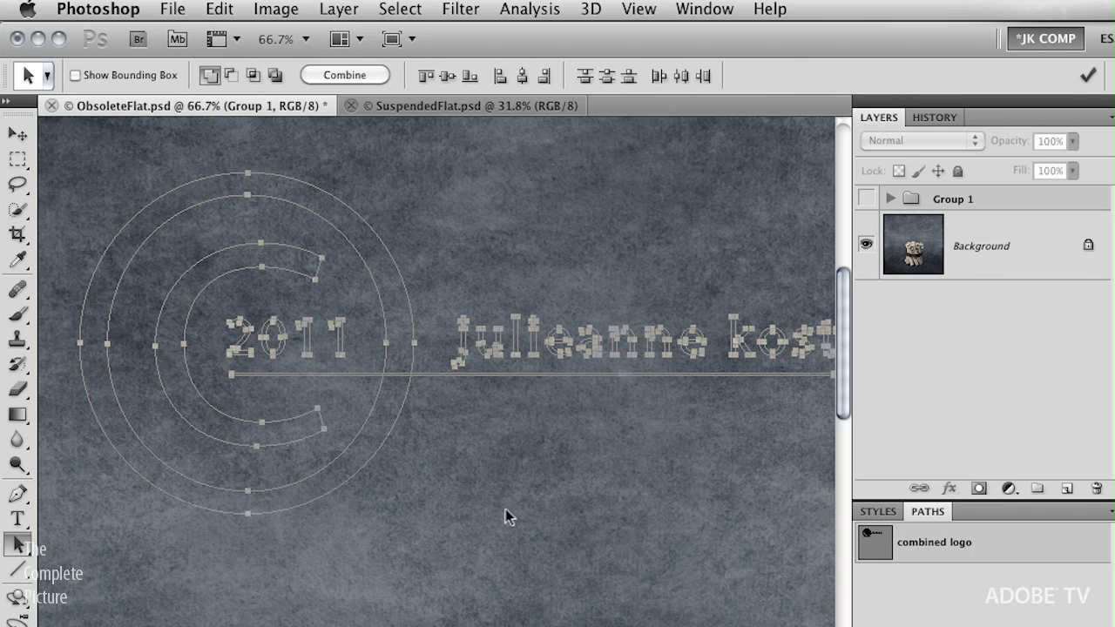
{"action": "left_click", "coordinate": [219, 9]}
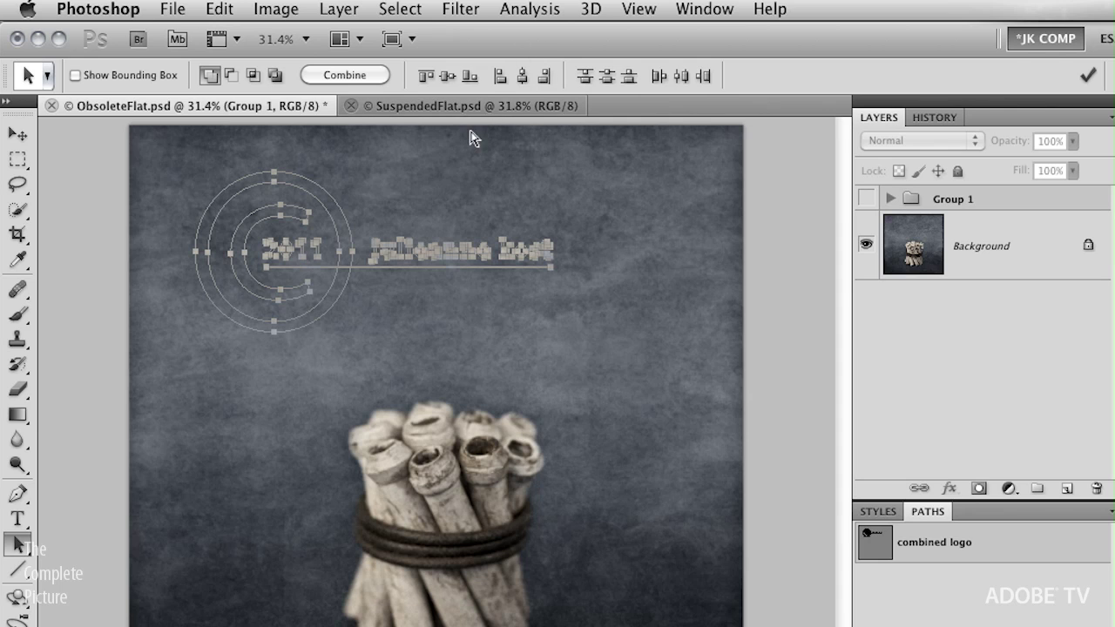
{"action": "key", "text": "ctrl+t"}
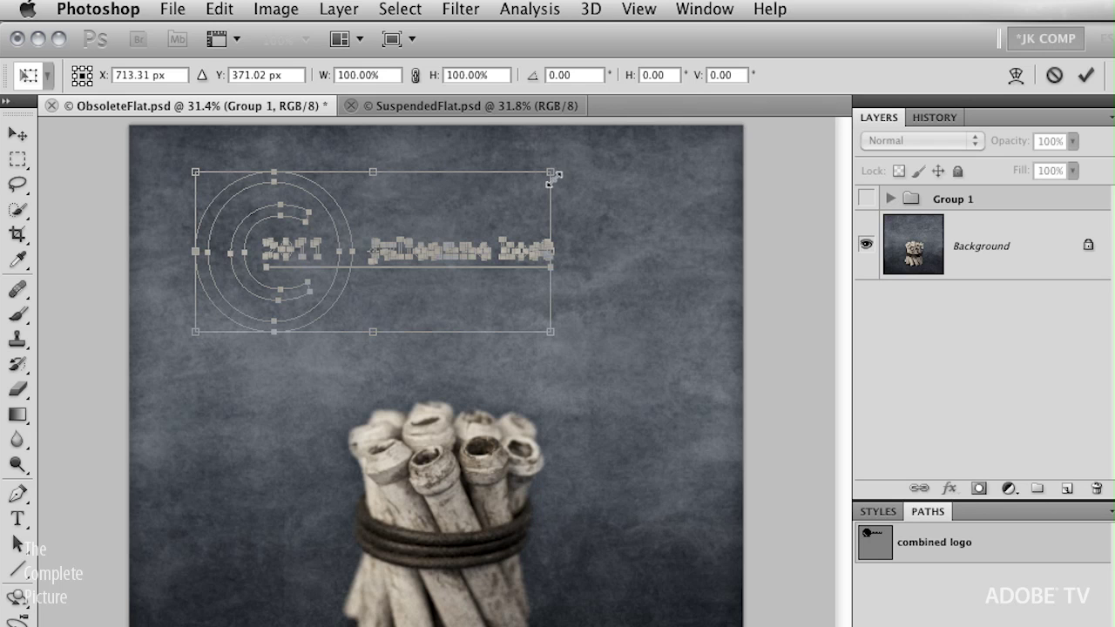
{"action": "left_click_drag", "start_coordinate": [547, 177], "coordinate": [377, 260]}
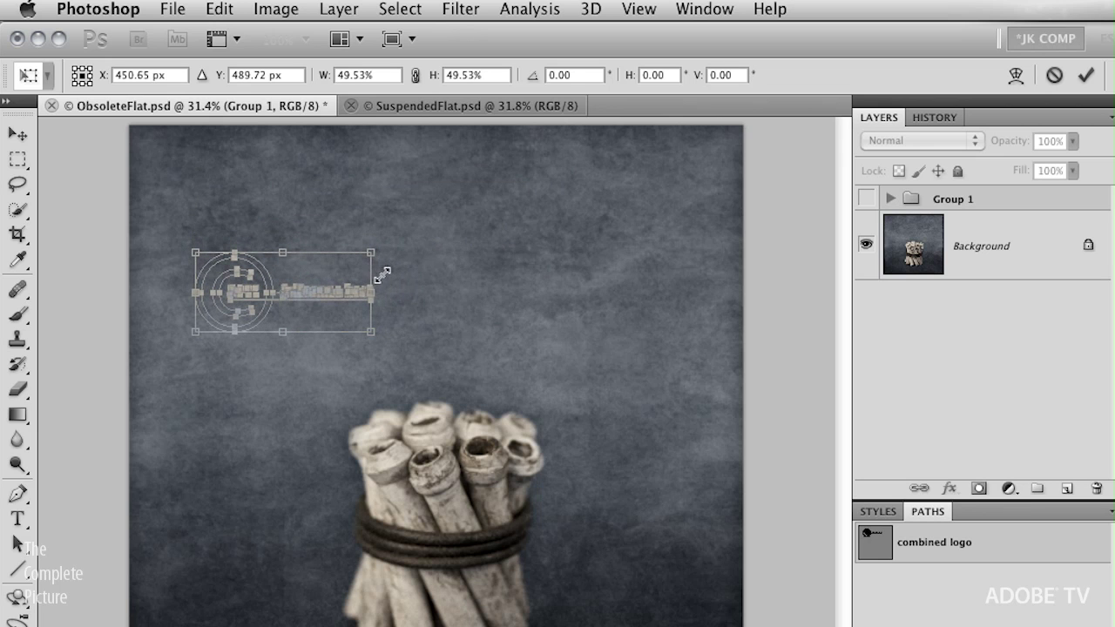
{"action": "left_click_drag", "start_coordinate": [250, 304], "coordinate": [213, 626]}
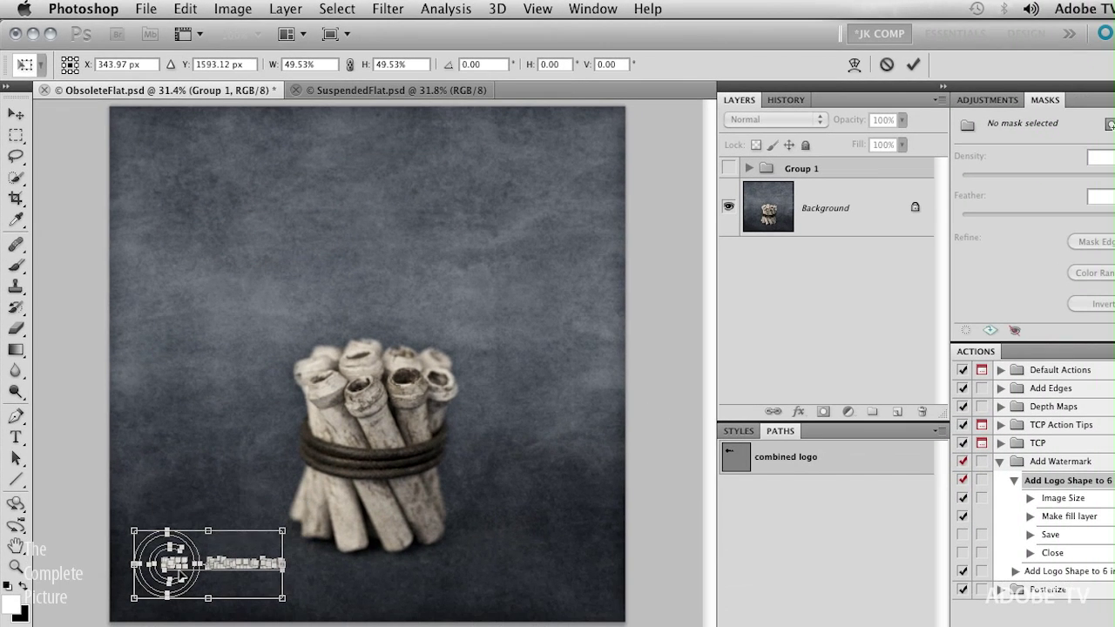
{"action": "left_click_drag", "start_coordinate": [179, 578], "coordinate": [185, 591]}
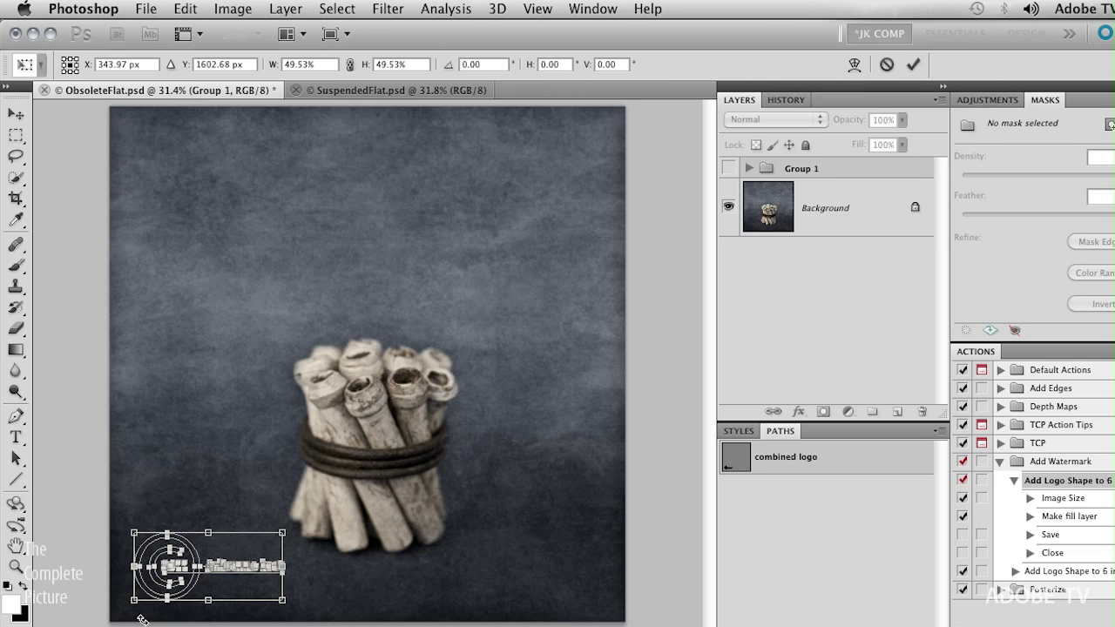
{"action": "key", "text": "Return"}
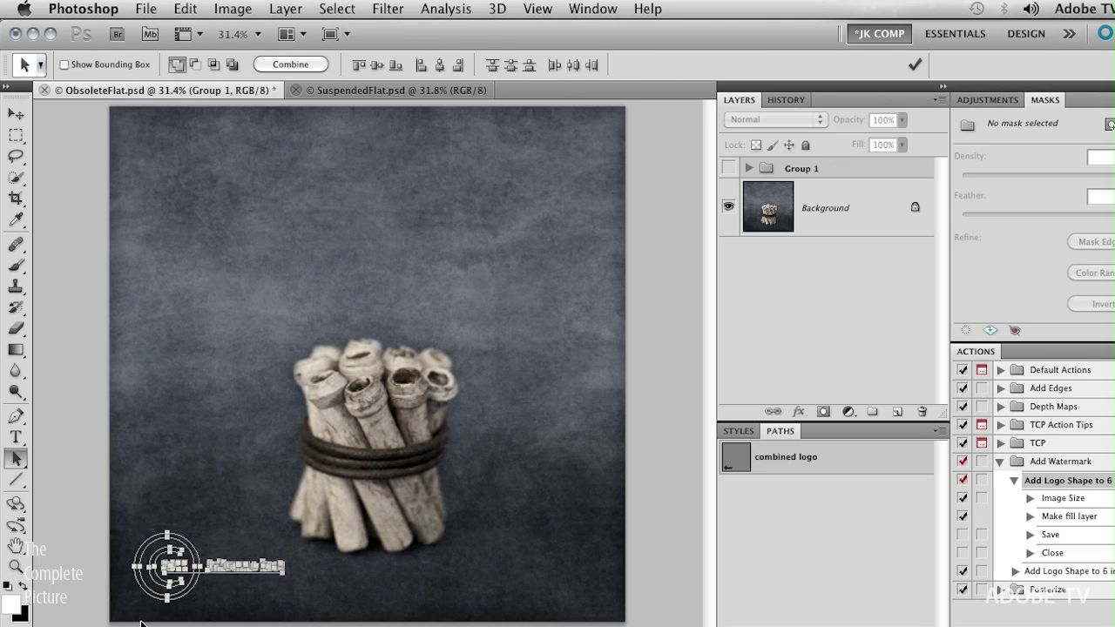
Step: Define the combined logo path as a custom shape named 'JK Logo'
{"action": "left_click", "coordinate": [187, 8]}
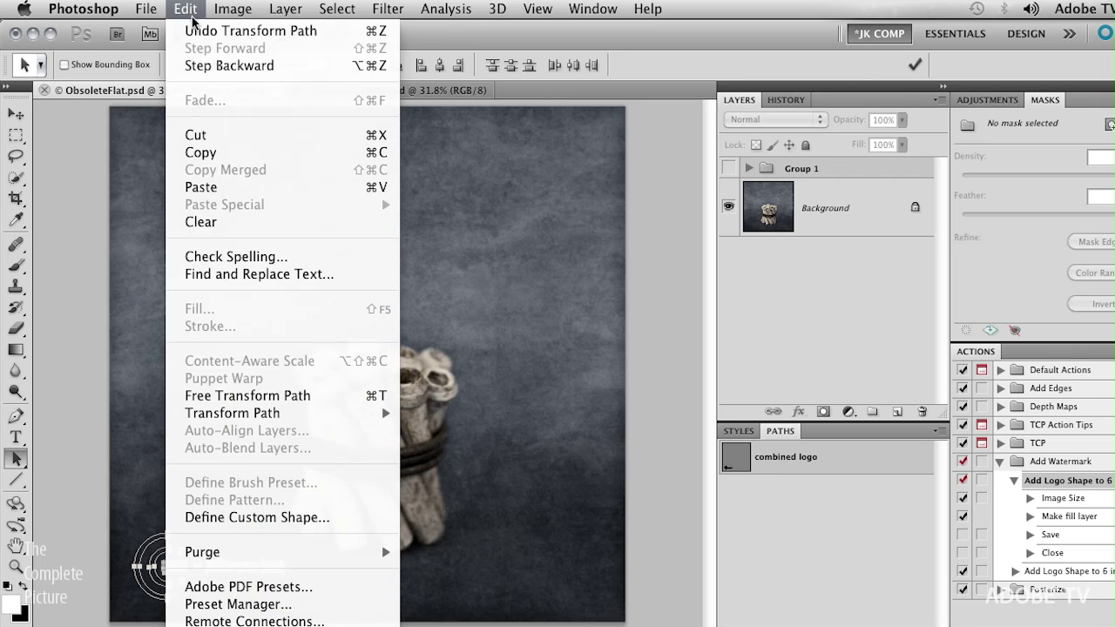
{"action": "left_click", "coordinate": [273, 518]}
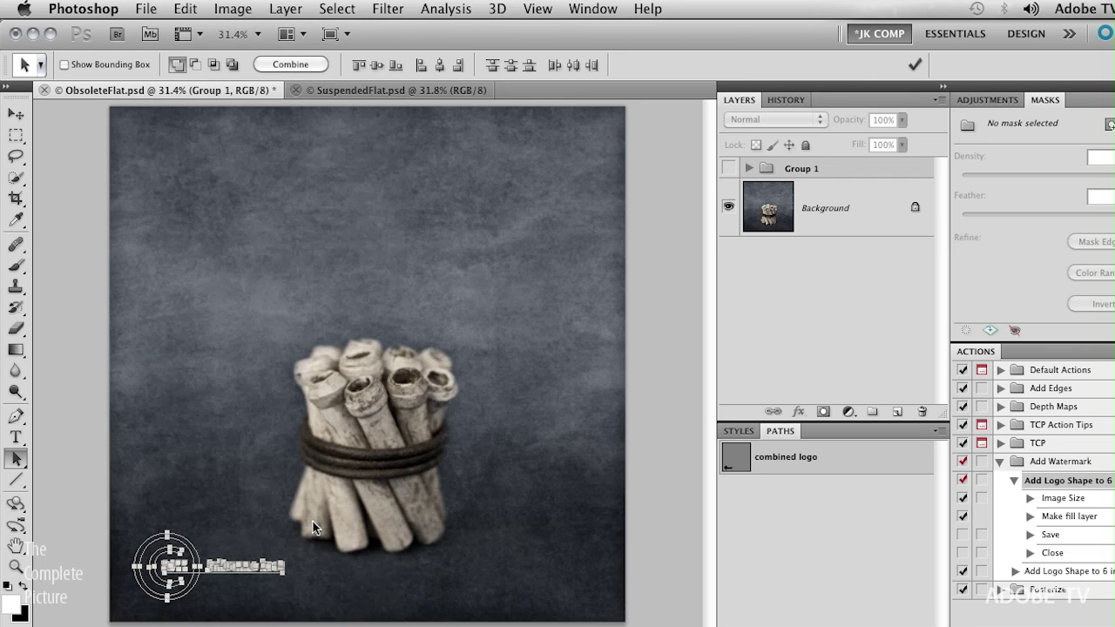
{"action": "type", "text": "JK"}
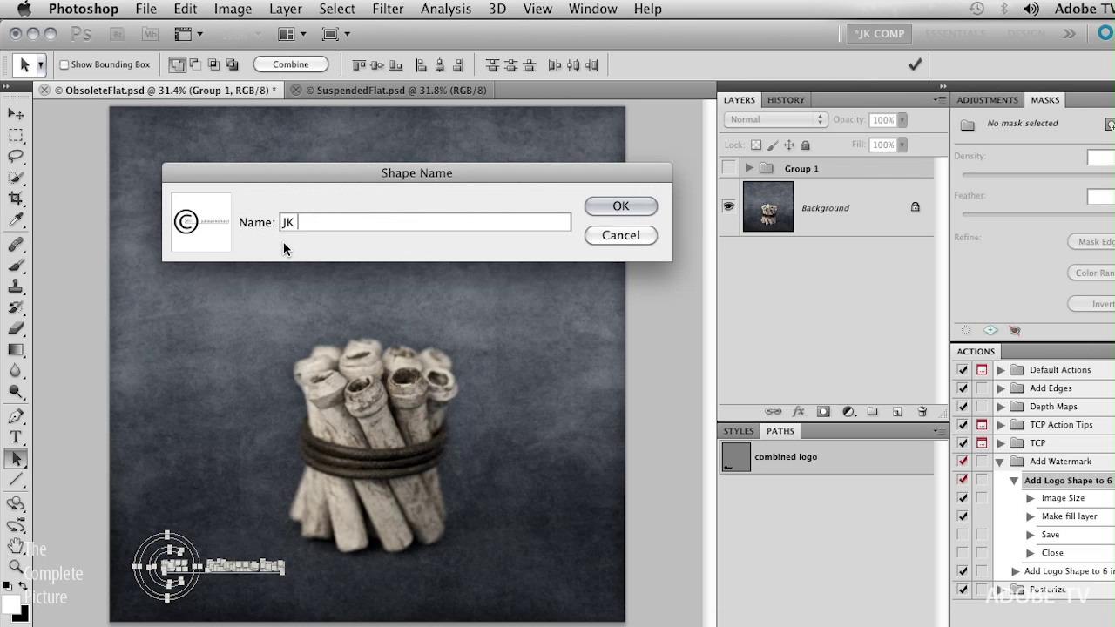
{"action": "type", "text": " Logo"}
{"action": "left_click", "coordinate": [617, 206]}
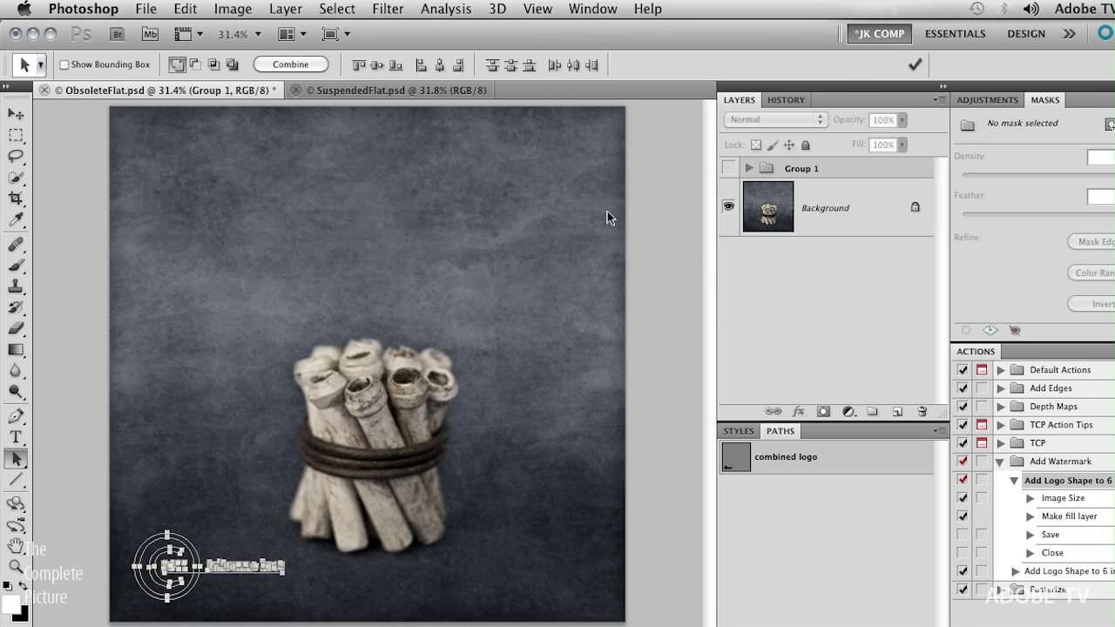
{"action": "left_click", "coordinate": [14, 481]}
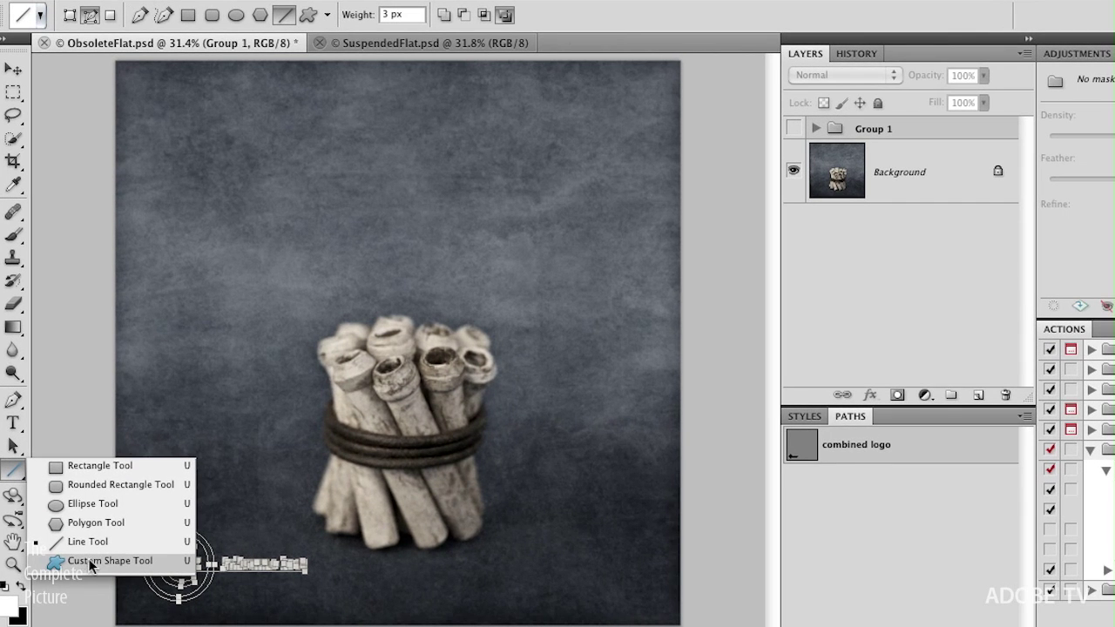
Step: Choose the Custom Shape tool with the new JK Logo shape
{"action": "left_click", "coordinate": [109, 562]}
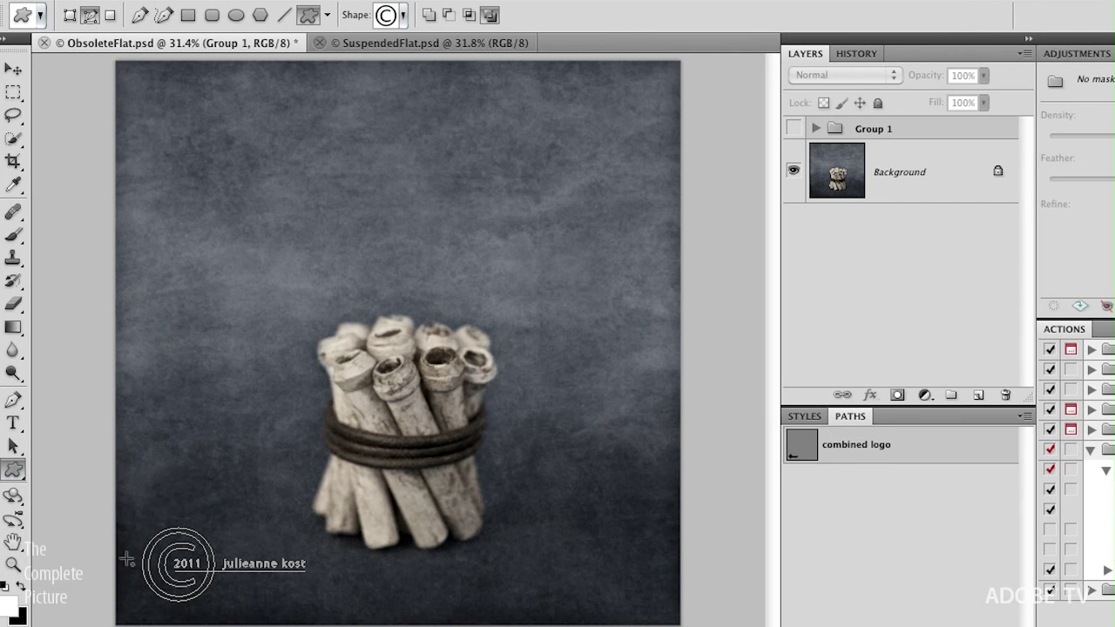
{"action": "left_click", "coordinate": [871, 501]}
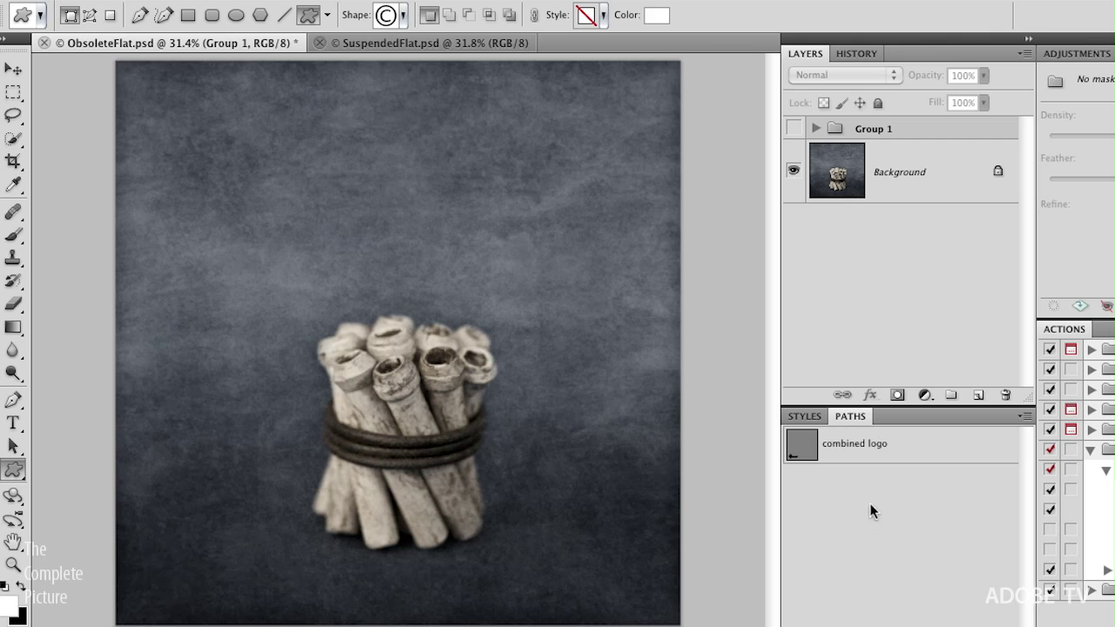
{"action": "left_click", "coordinate": [403, 15]}
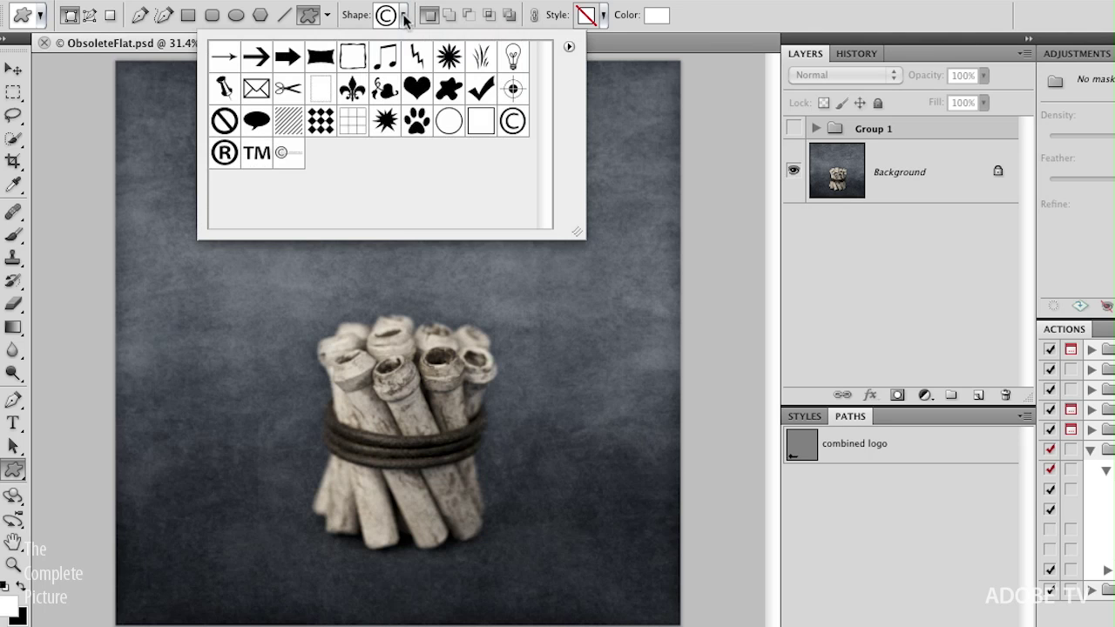
{"action": "left_click", "coordinate": [286, 155]}
{"action": "left_click", "coordinate": [160, 122]}
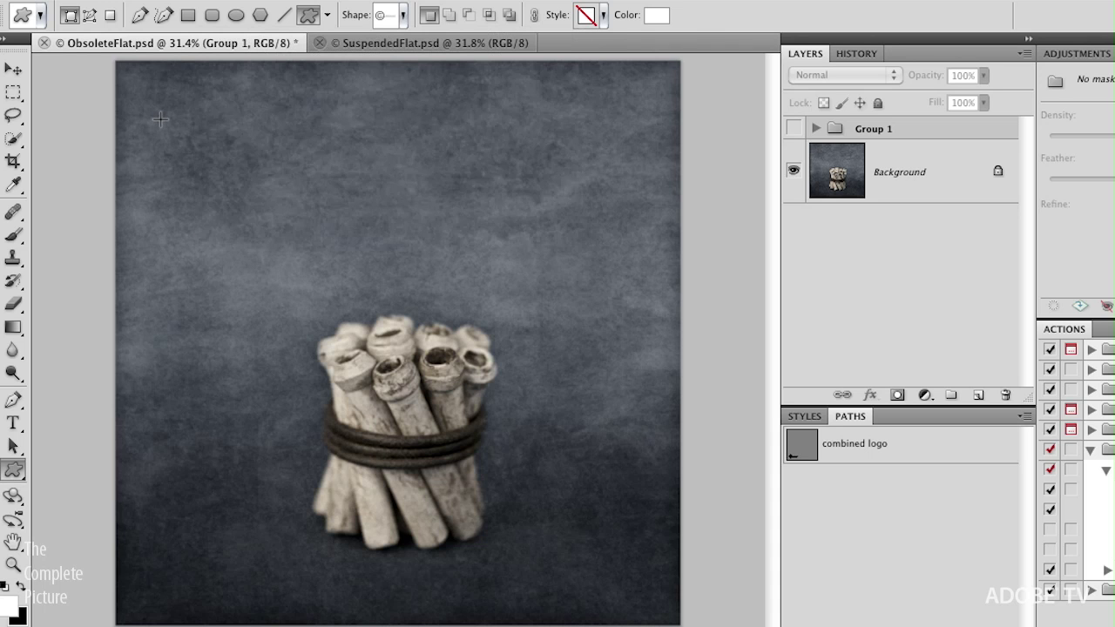
Step: Place the JK Logo at its defined size in the photo's upper-left as Shape 3
{"action": "left_click_drag", "start_coordinate": [160, 122], "coordinate": [614, 400]}
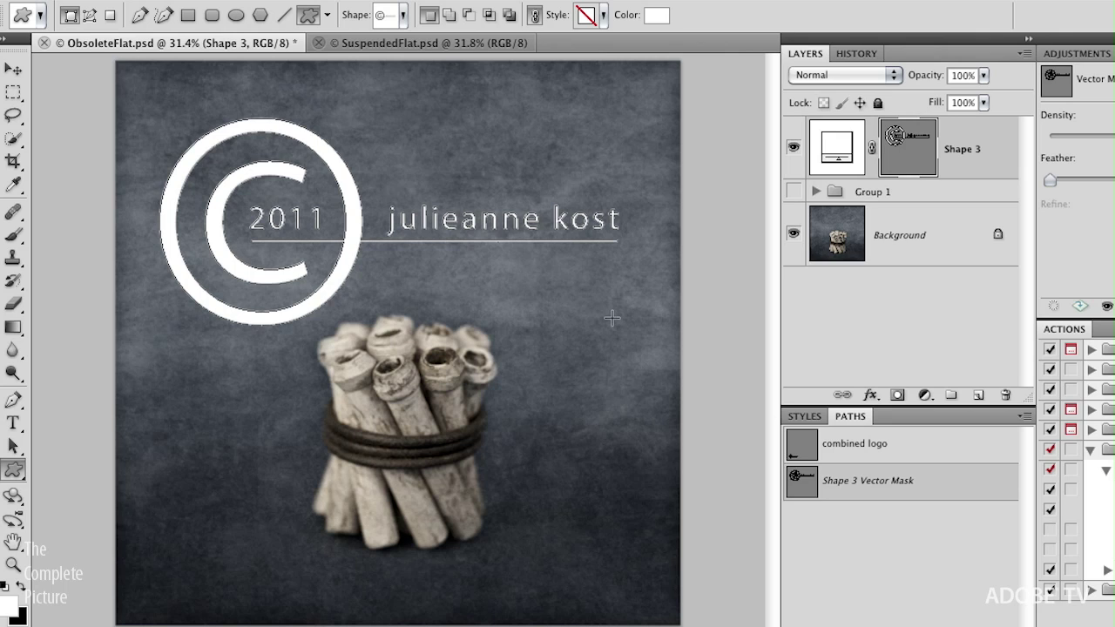
{"action": "key", "text": "ctrl+z"}
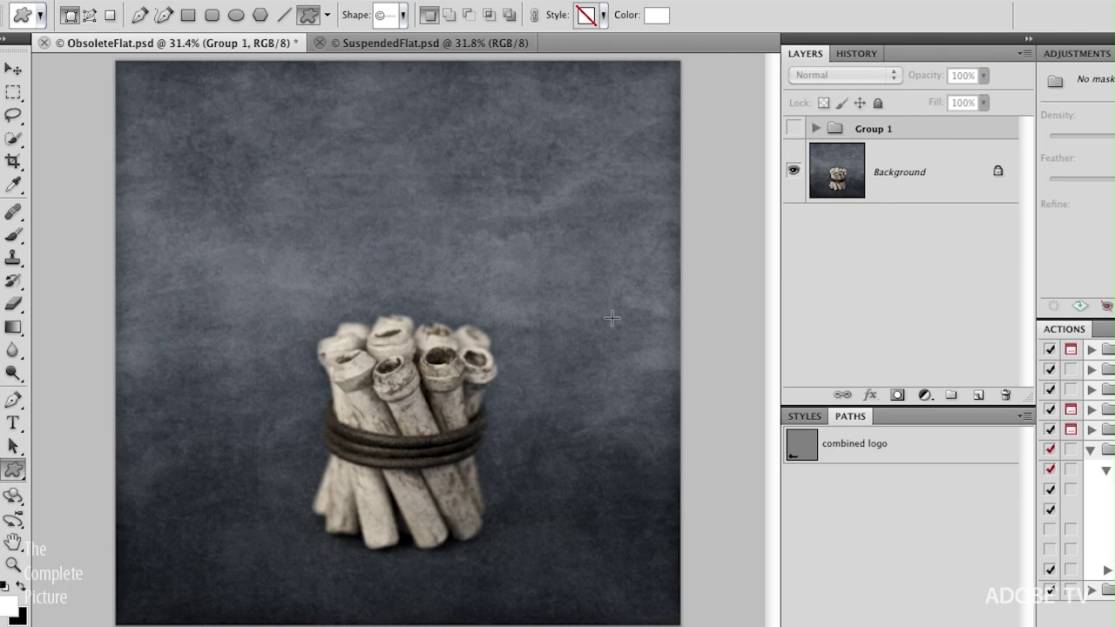
{"action": "left_click", "coordinate": [328, 17]}
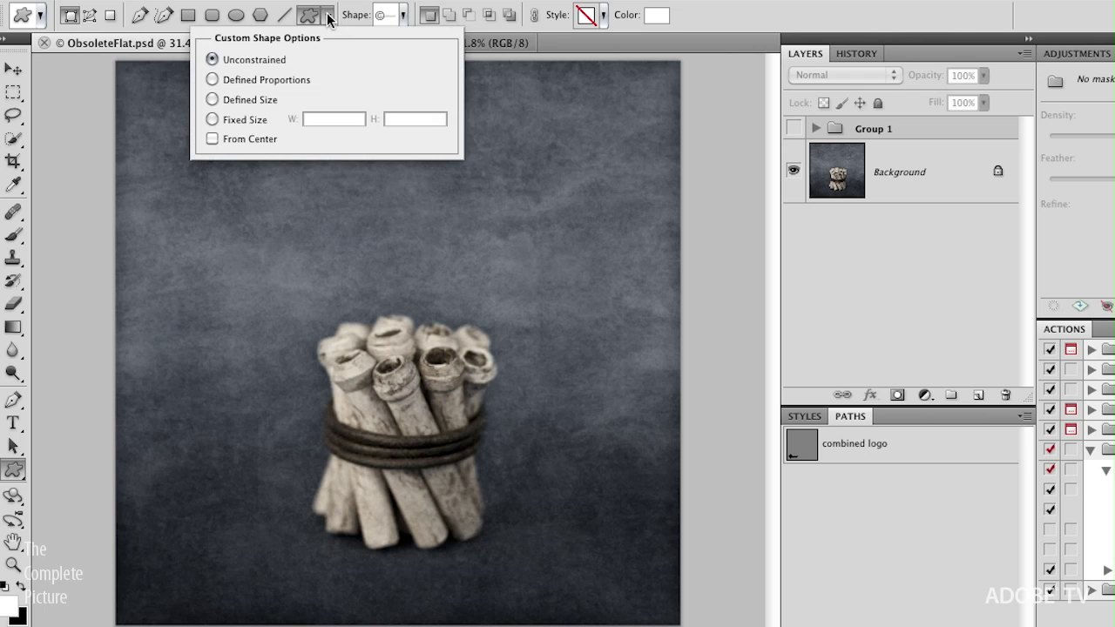
{"action": "left_click", "coordinate": [212, 101]}
{"action": "left_click", "coordinate": [166, 201]}
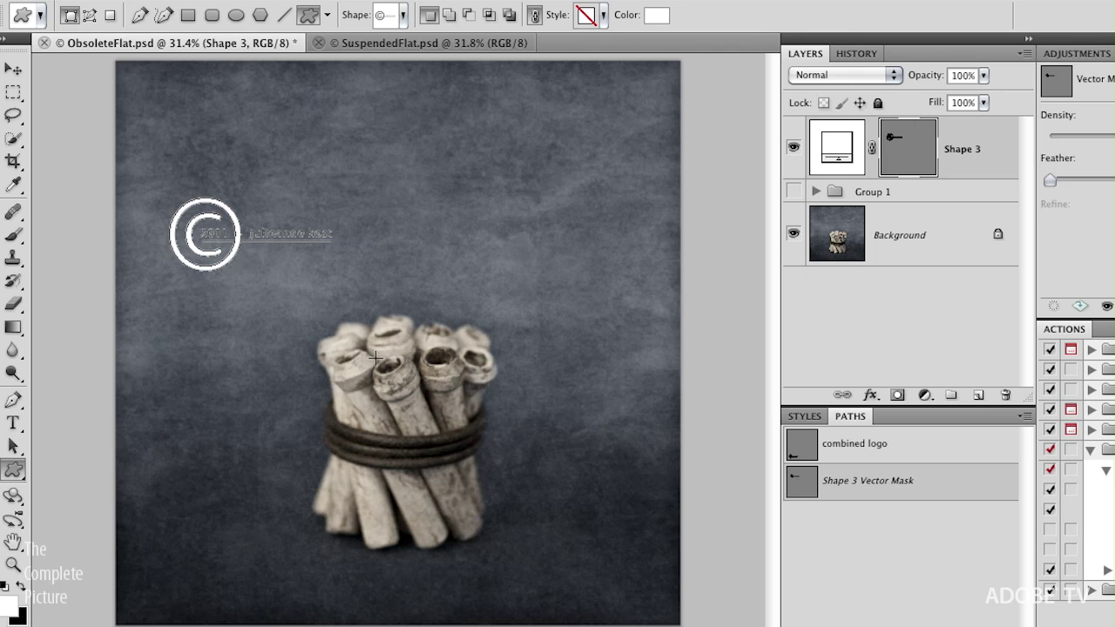
Step: Zoom in on the logo and open Blending Options for the Shape 3 layer
{"action": "scroll", "coordinate": [317, 333], "scroll_direction": "up", "scroll_amount": 3}
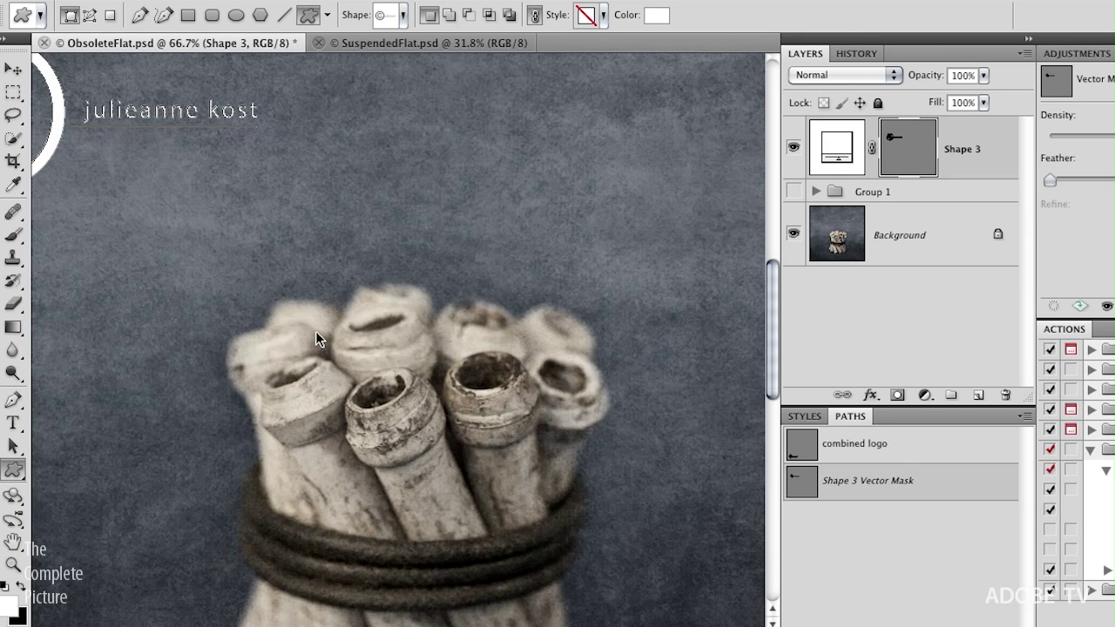
{"action": "scroll", "coordinate": [315, 331], "scroll_direction": "up", "scroll_amount": 1}
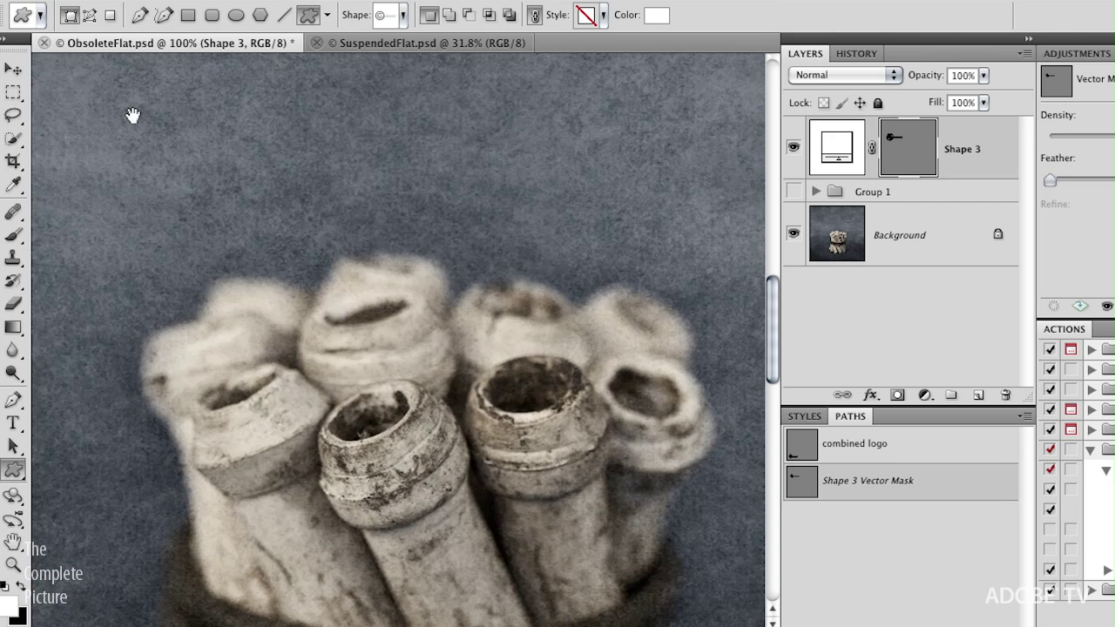
{"action": "left_click_drag", "start_coordinate": [132, 113], "coordinate": [580, 398]}
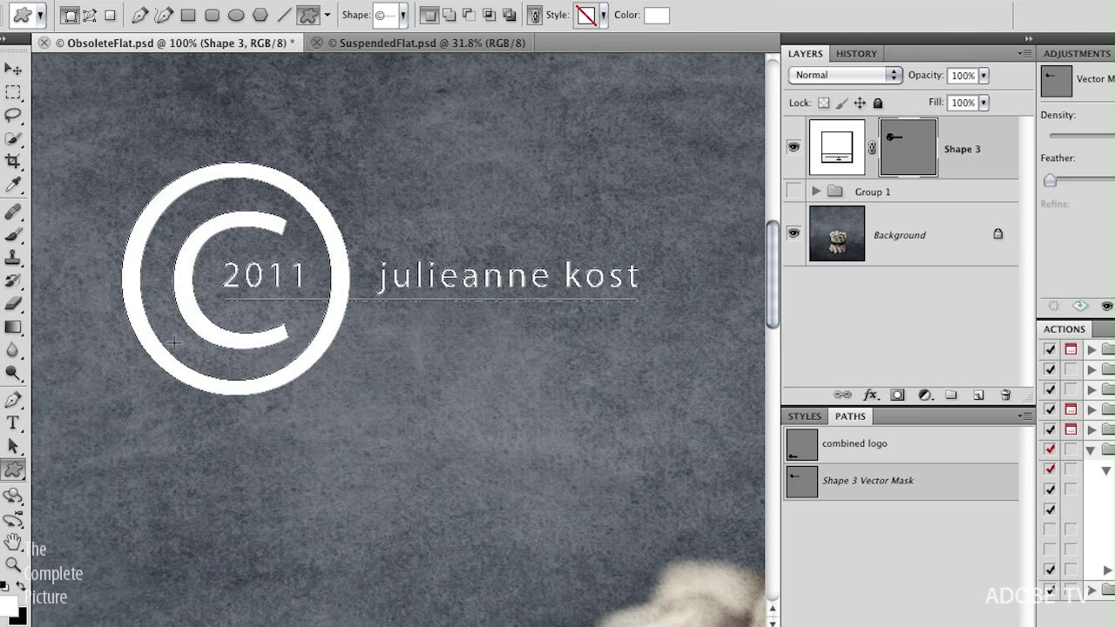
{"action": "left_click", "coordinate": [871, 396]}
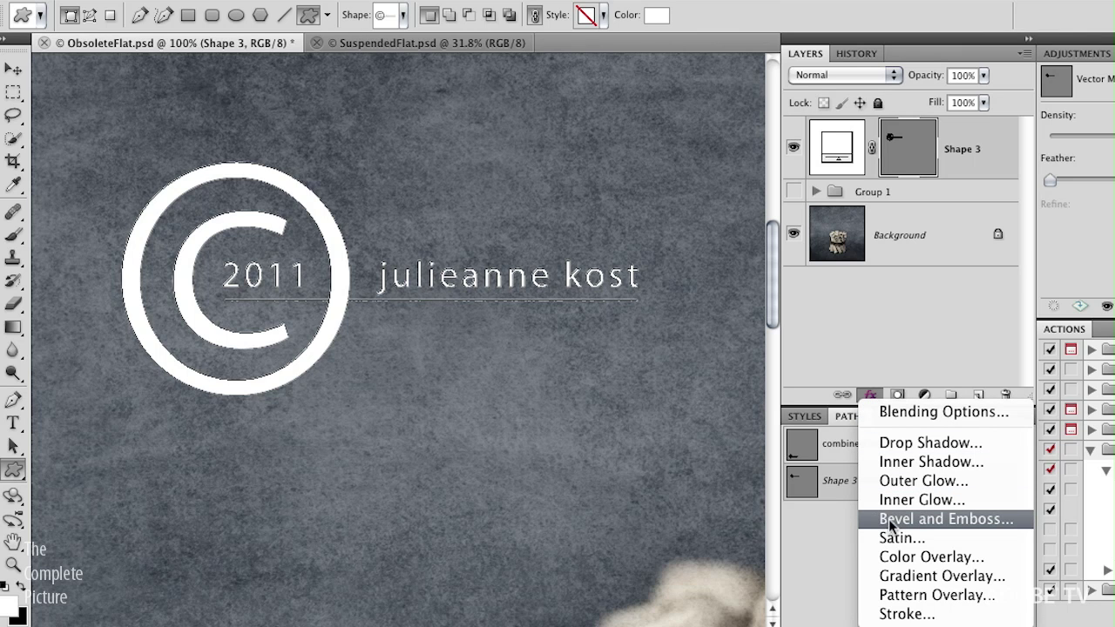
{"action": "left_click", "coordinate": [905, 412]}
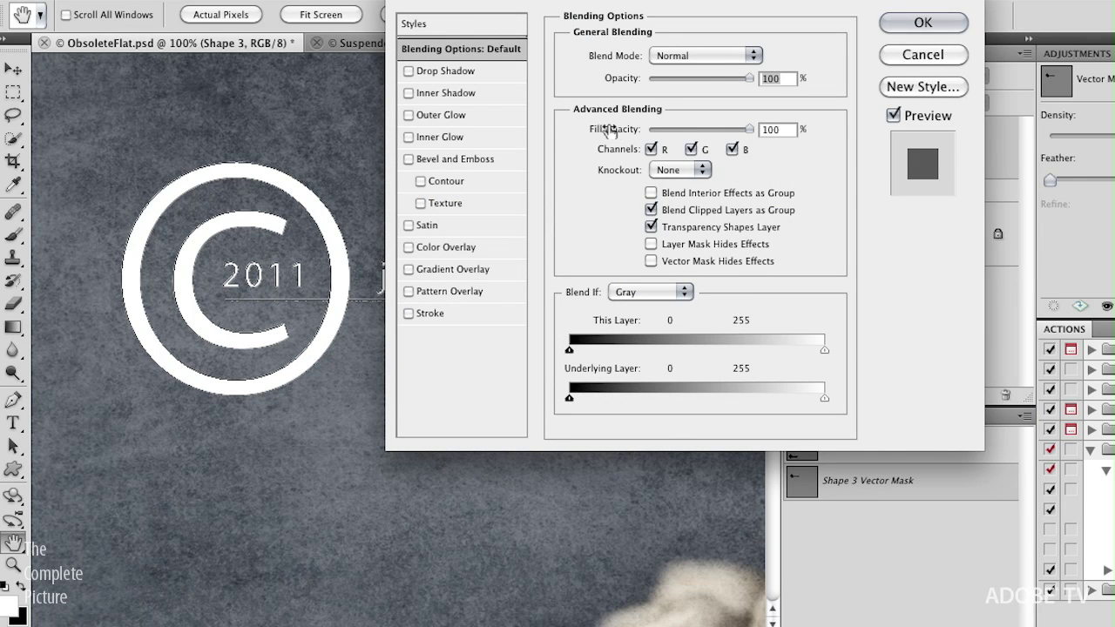
Step: Set the logo's Fill Opacity to 24% and add a Bevel and Emboss effect
{"action": "left_click_drag", "start_coordinate": [749, 127], "coordinate": [649, 129]}
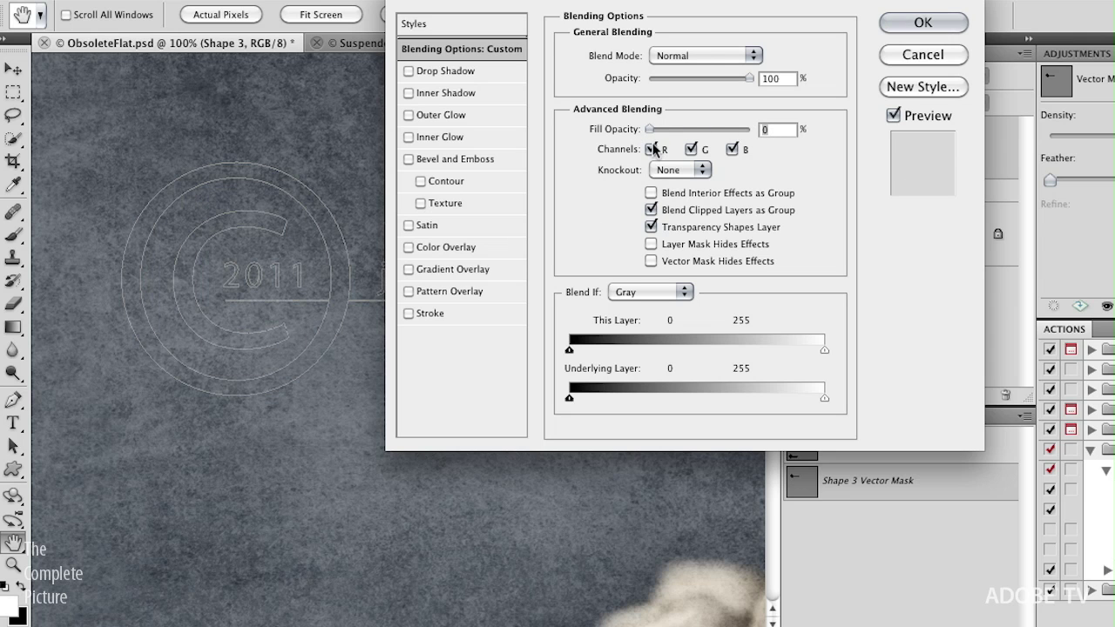
{"action": "left_click_drag", "start_coordinate": [650, 129], "coordinate": [677, 128]}
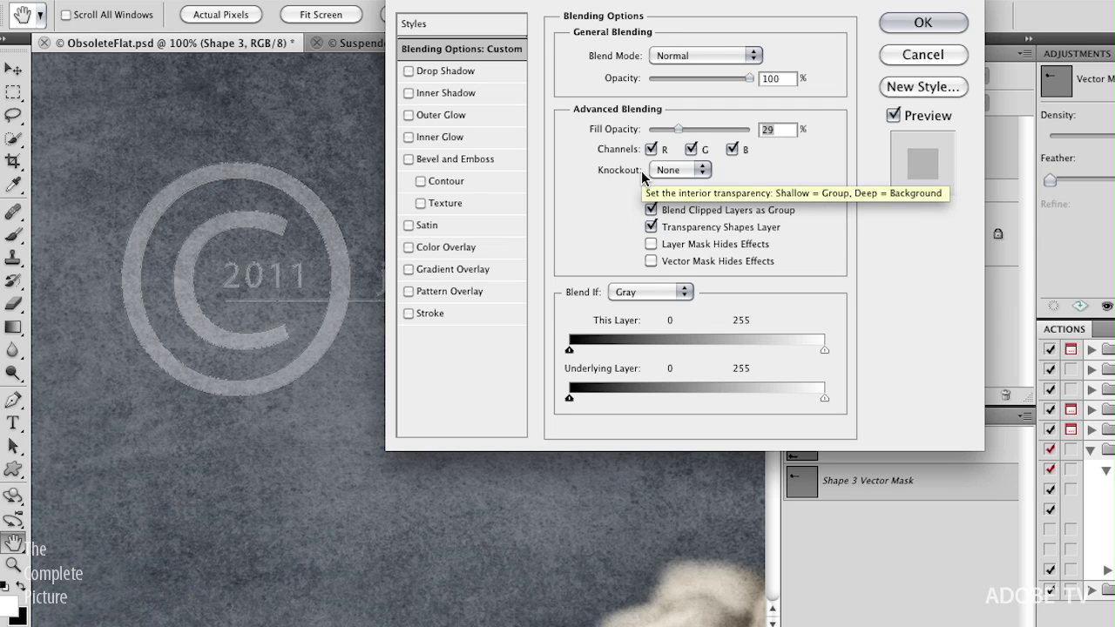
{"action": "left_click_drag", "start_coordinate": [678, 130], "coordinate": [671, 131]}
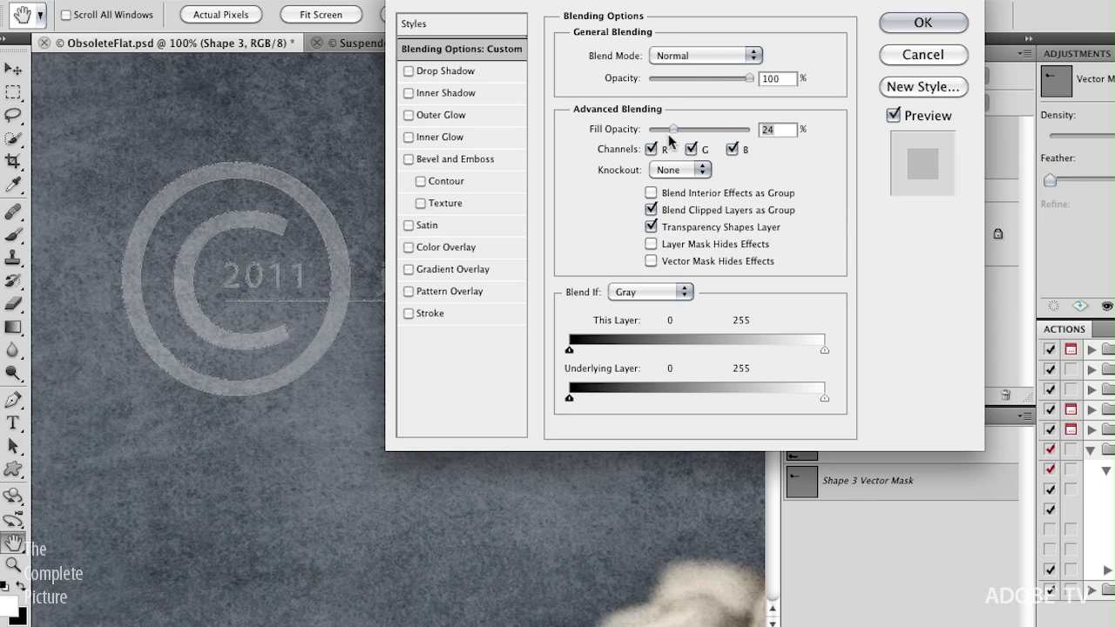
{"action": "left_click", "coordinate": [457, 162]}
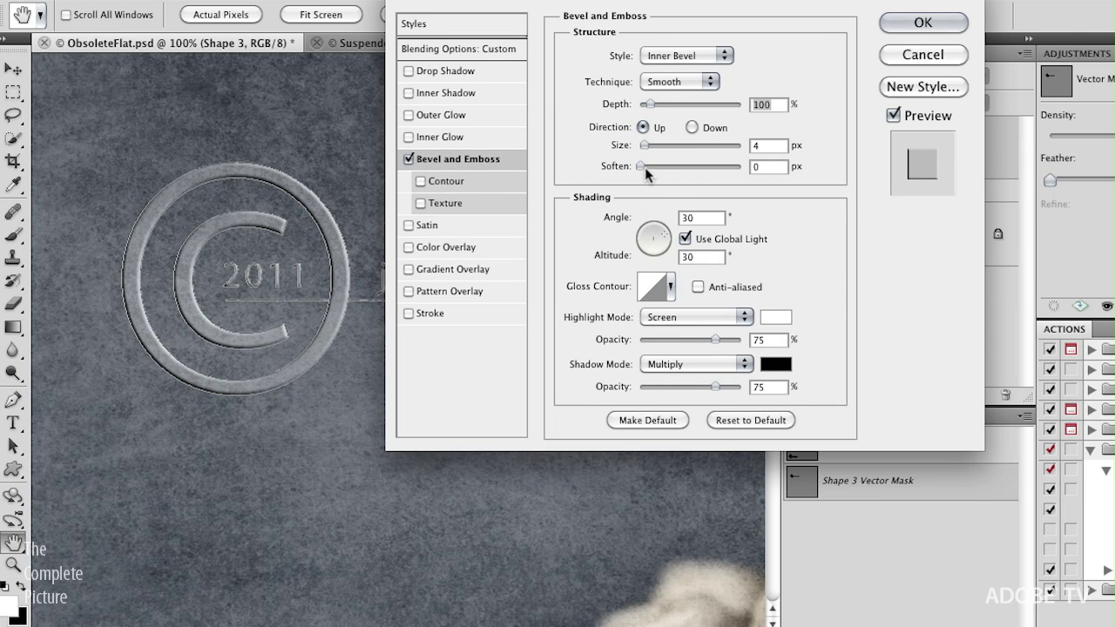
Step: Set the emboss to Soften 4 px, Direction Up, Depth 131%, Angle 126°, Altitude 42°
{"action": "left_click_drag", "start_coordinate": [642, 166], "coordinate": [666, 167]}
{"action": "left_click", "coordinate": [692, 129]}
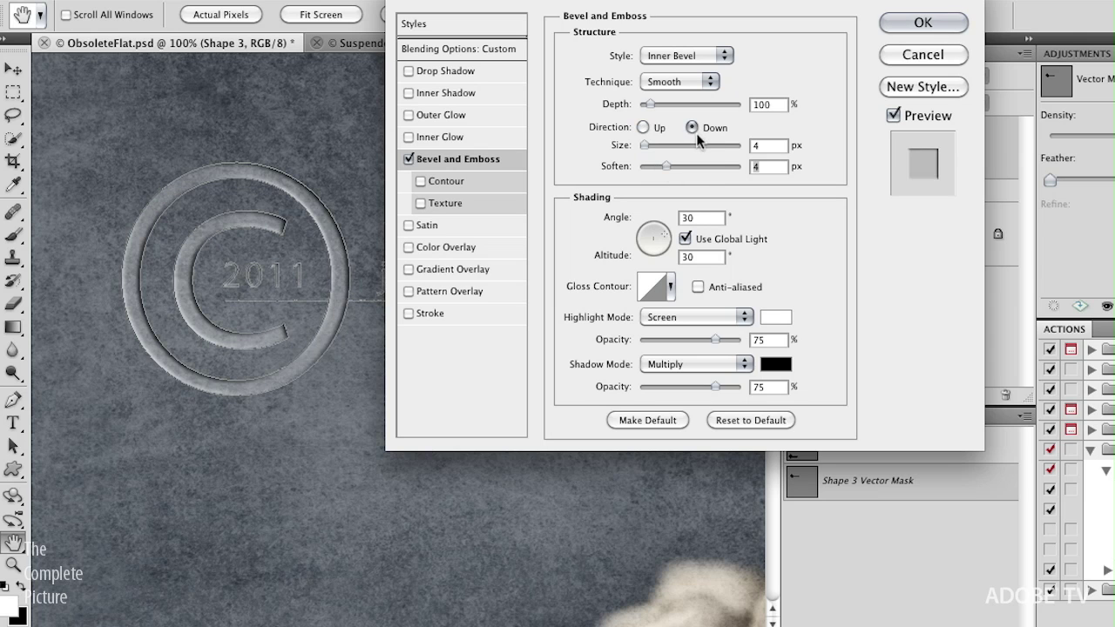
{"action": "left_click", "coordinate": [643, 127]}
{"action": "left_click_drag", "start_coordinate": [649, 105], "coordinate": [653, 104]}
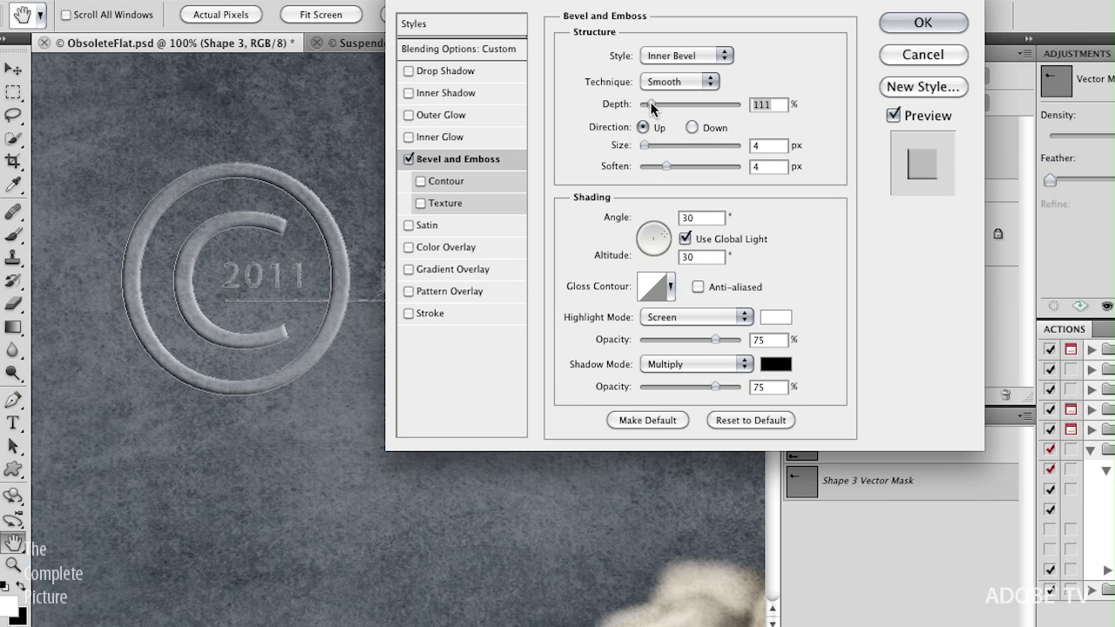
{"action": "left_click_drag", "start_coordinate": [653, 234], "coordinate": [649, 237]}
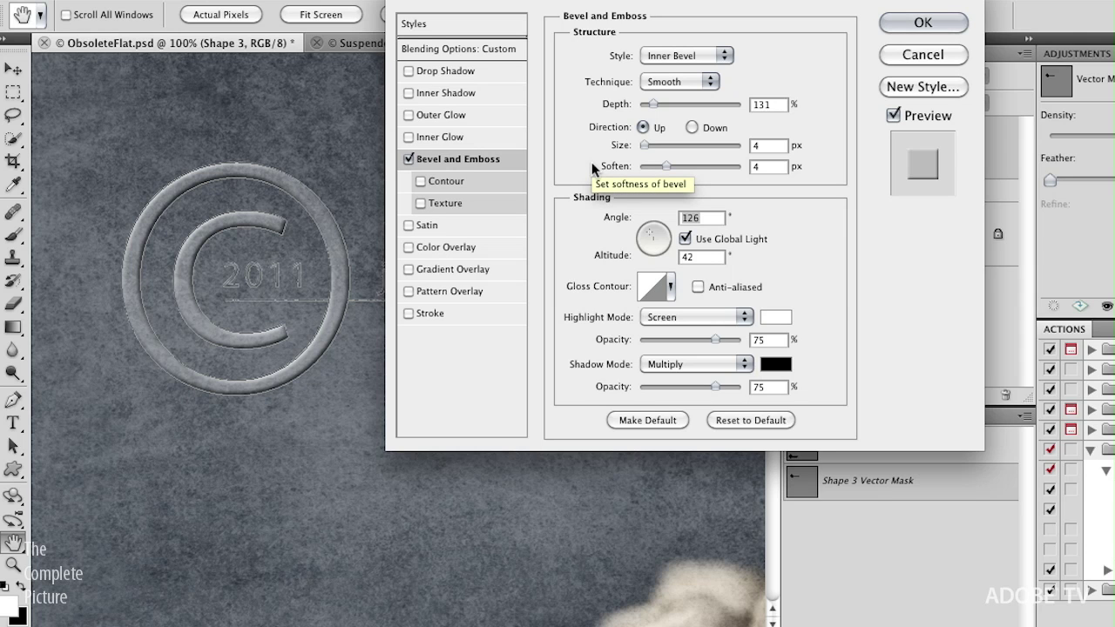
{"action": "left_click", "coordinate": [442, 29]}
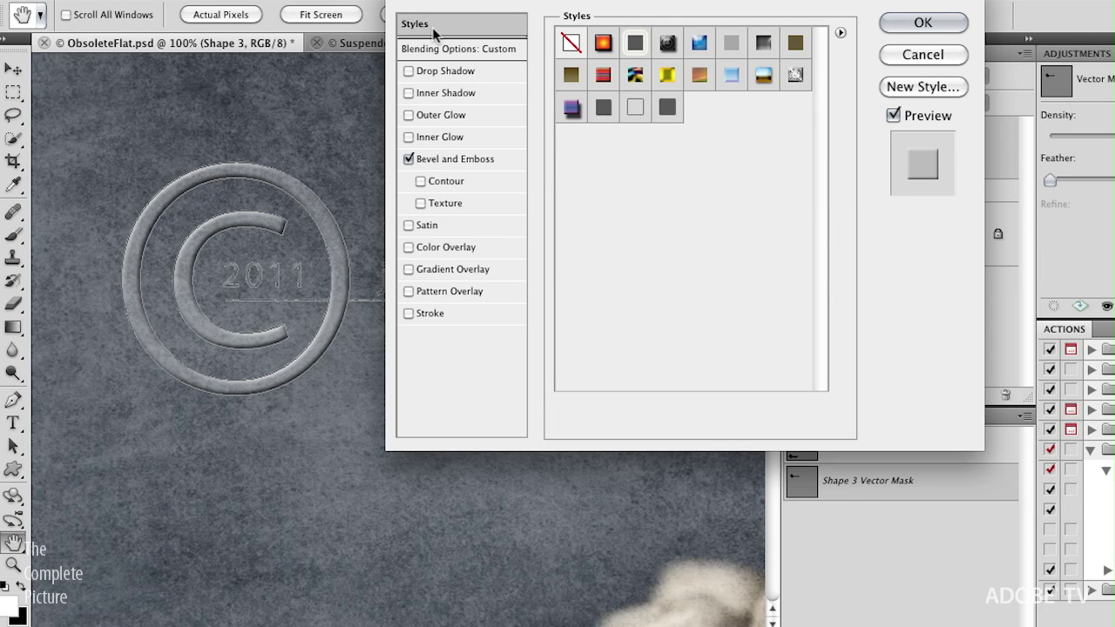
Step: Create the style 'Bevel and Emb Soft' including effects and blending options
{"action": "left_click", "coordinate": [915, 88]}
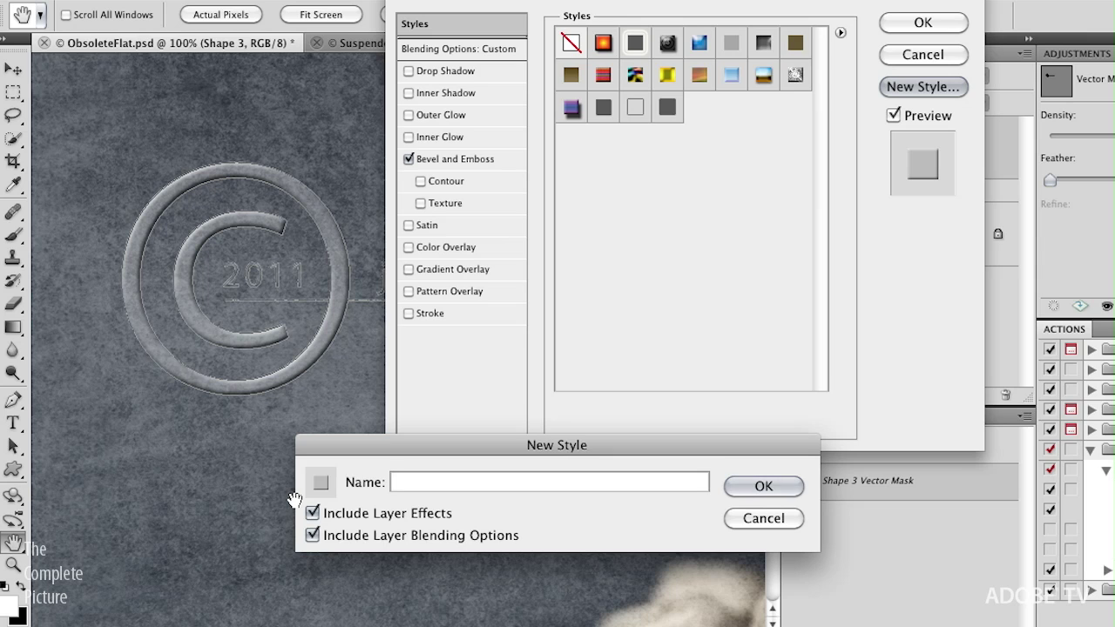
{"action": "type", "text": "Bevel and Emb Soft"}
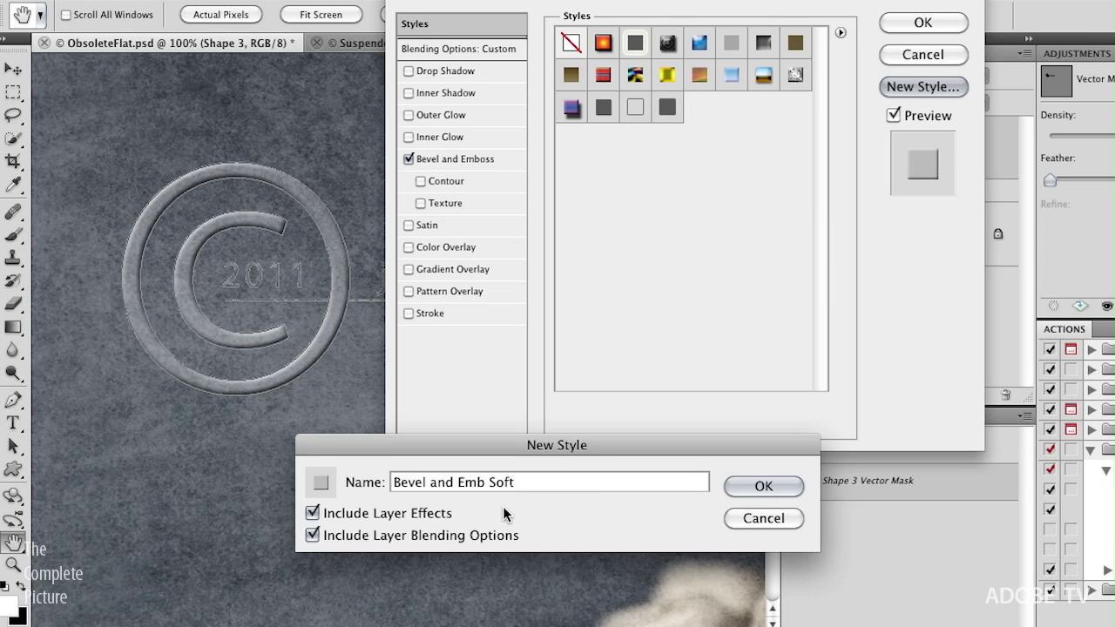
{"action": "left_click", "coordinate": [760, 486]}
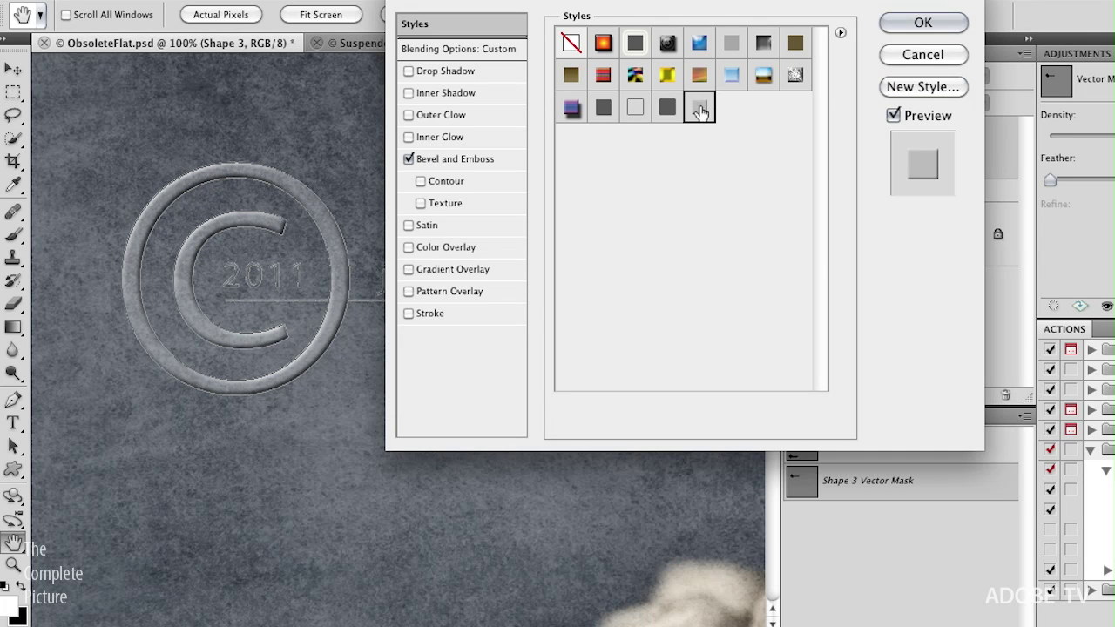
Step: Apply the layer style and save a tool preset named 'Jk Logo with Style White'
{"action": "left_click", "coordinate": [913, 24]}
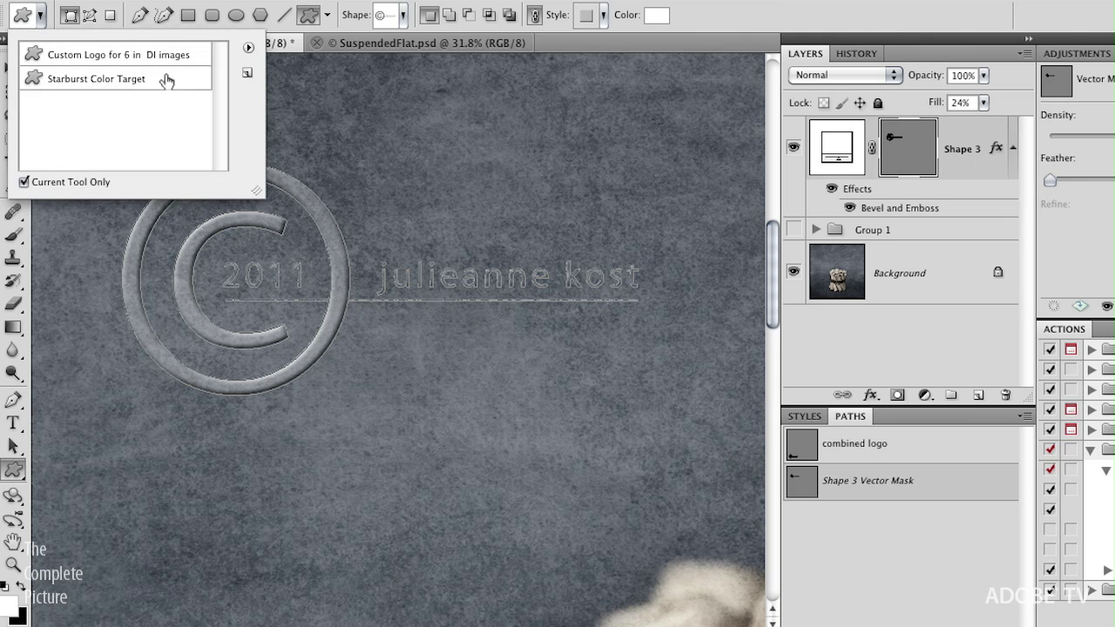
{"action": "left_click", "coordinate": [246, 75]}
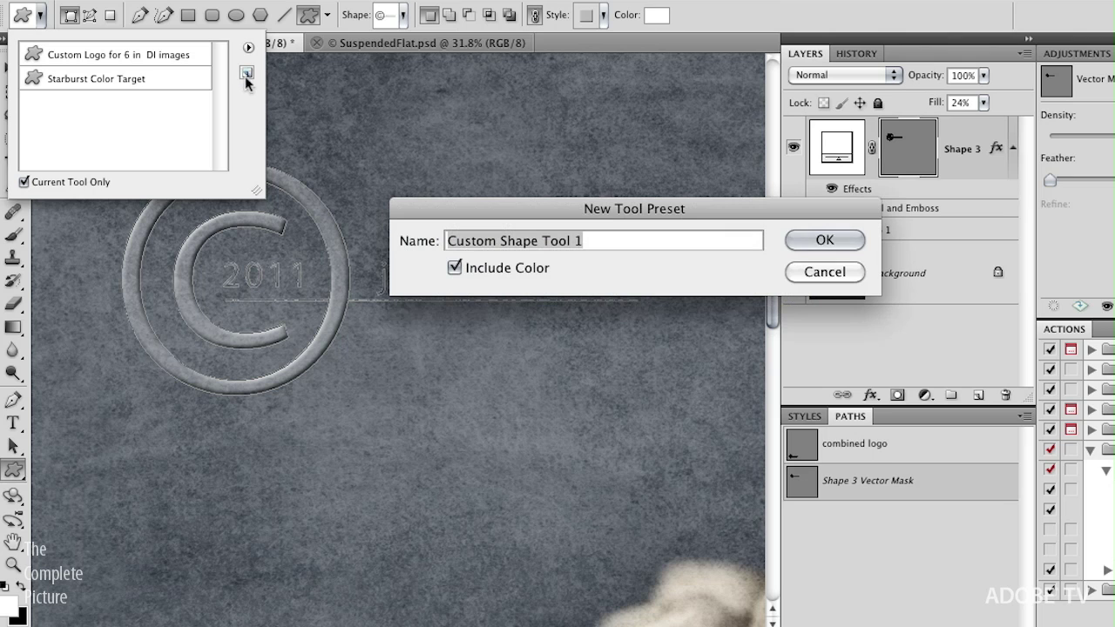
{"action": "left_click", "coordinate": [603, 243]}
{"action": "type", "text": "JK Lo"}
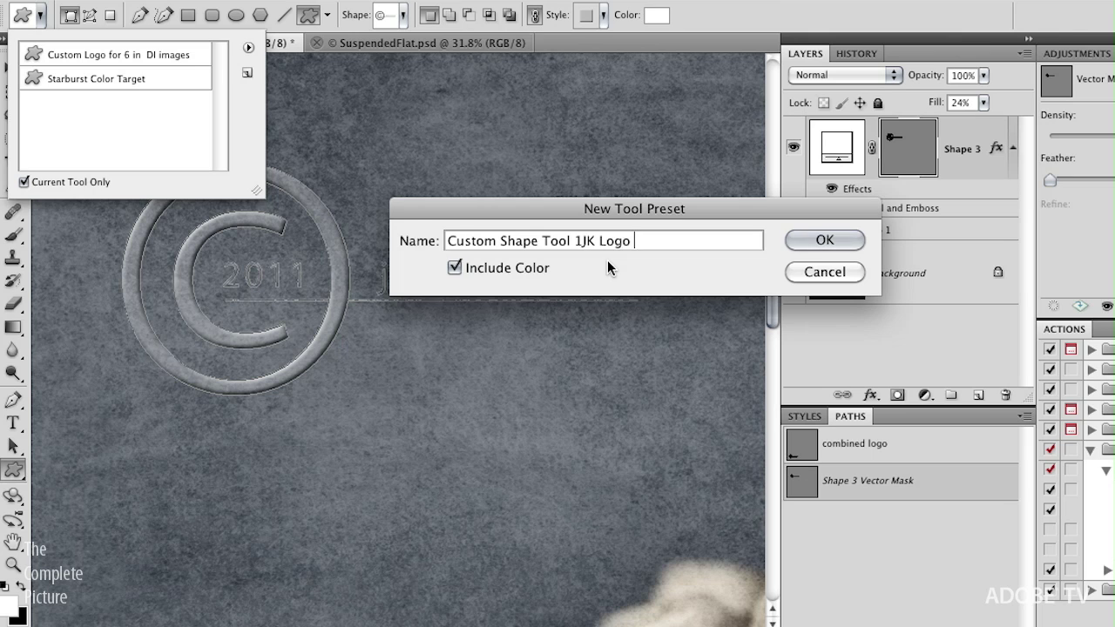
{"action": "type", "text": "go"}
{"action": "key", "text": "super+a"}
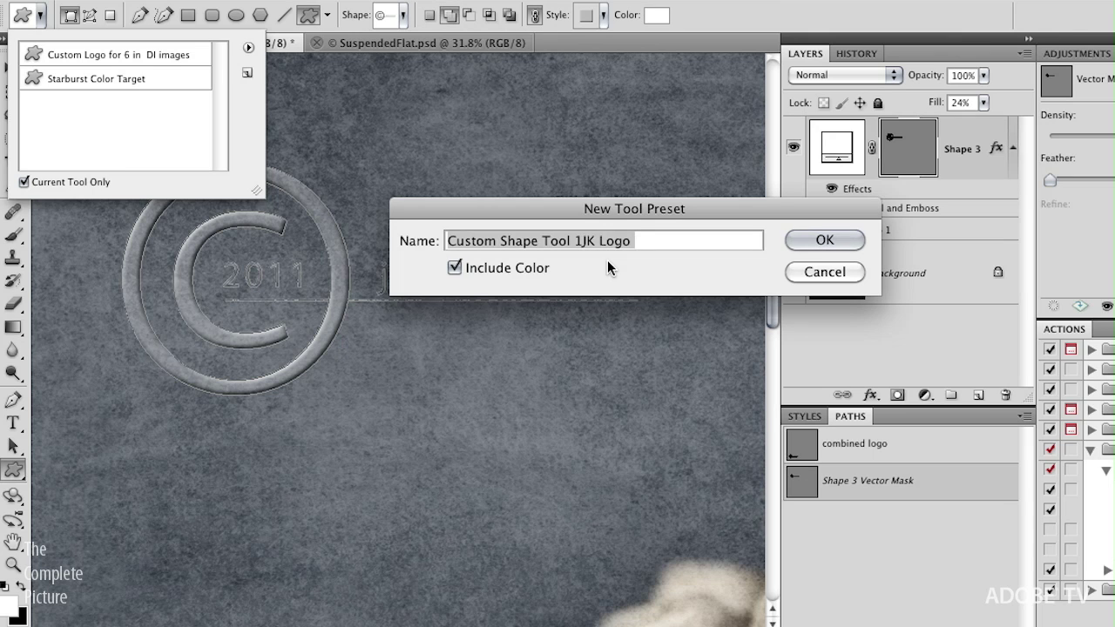
{"action": "type", "text": "Jk Logo wi"}
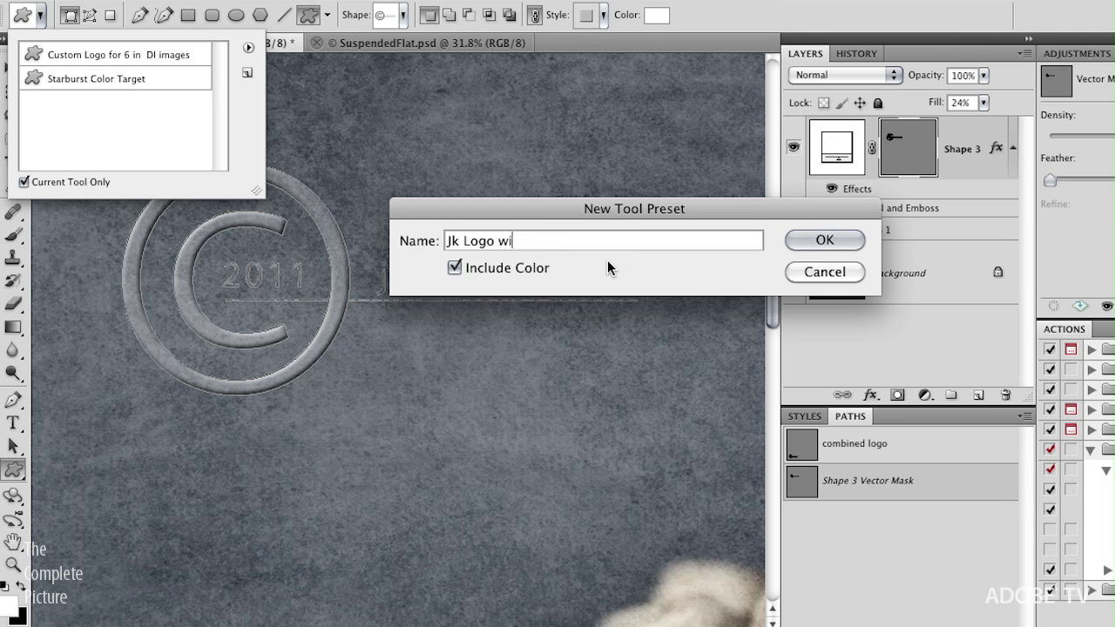
{"action": "type", "text": "th Style White"}
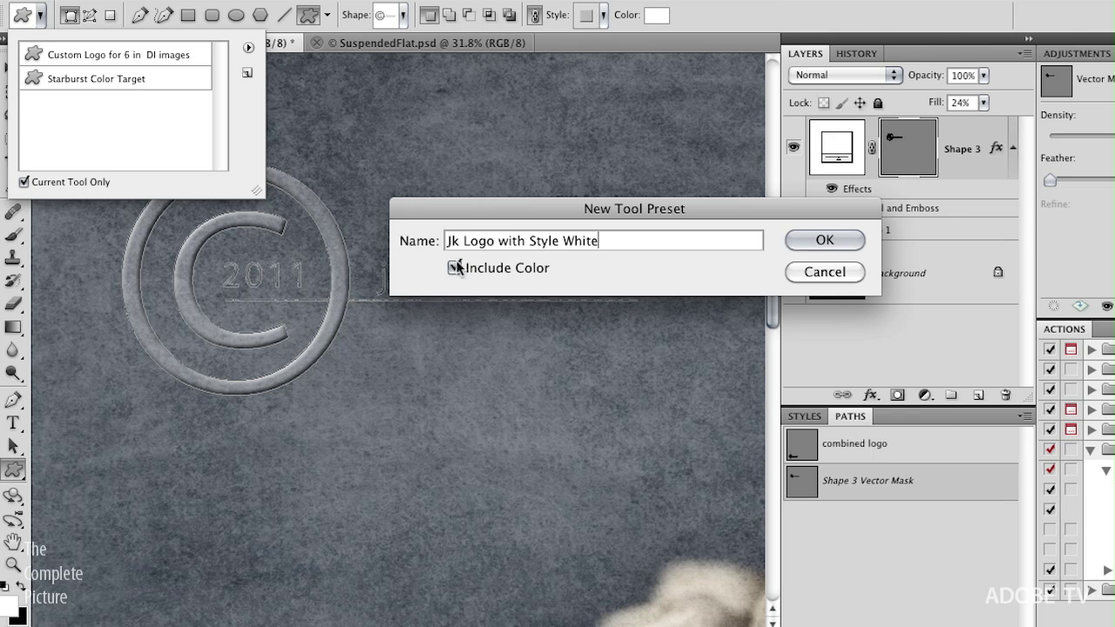
{"action": "left_click", "coordinate": [824, 240]}
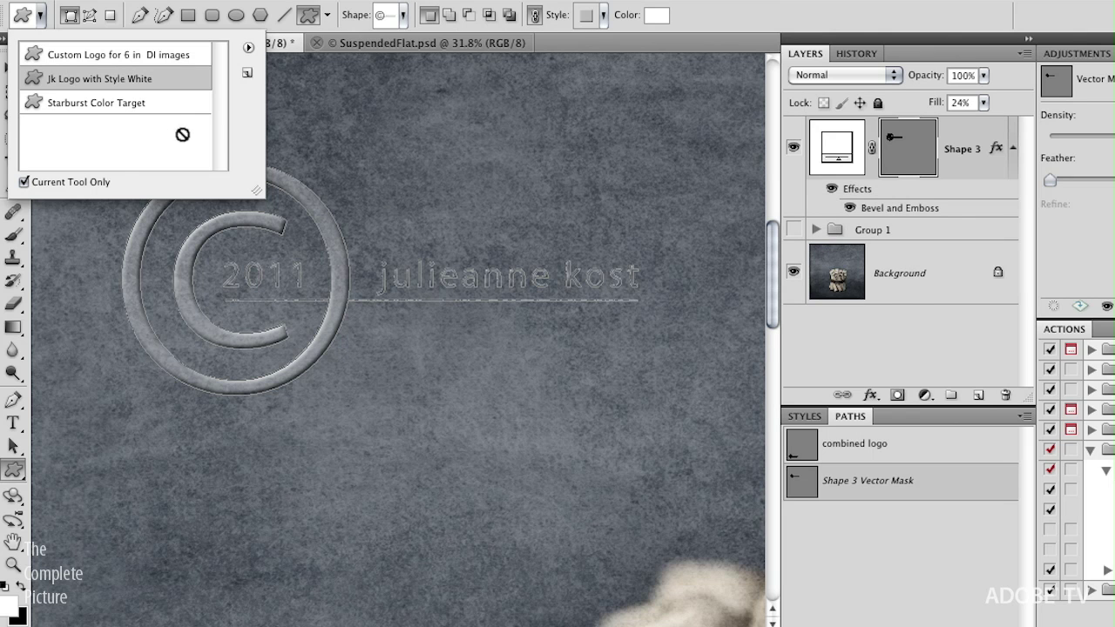
{"action": "left_click", "coordinate": [620, 44]}
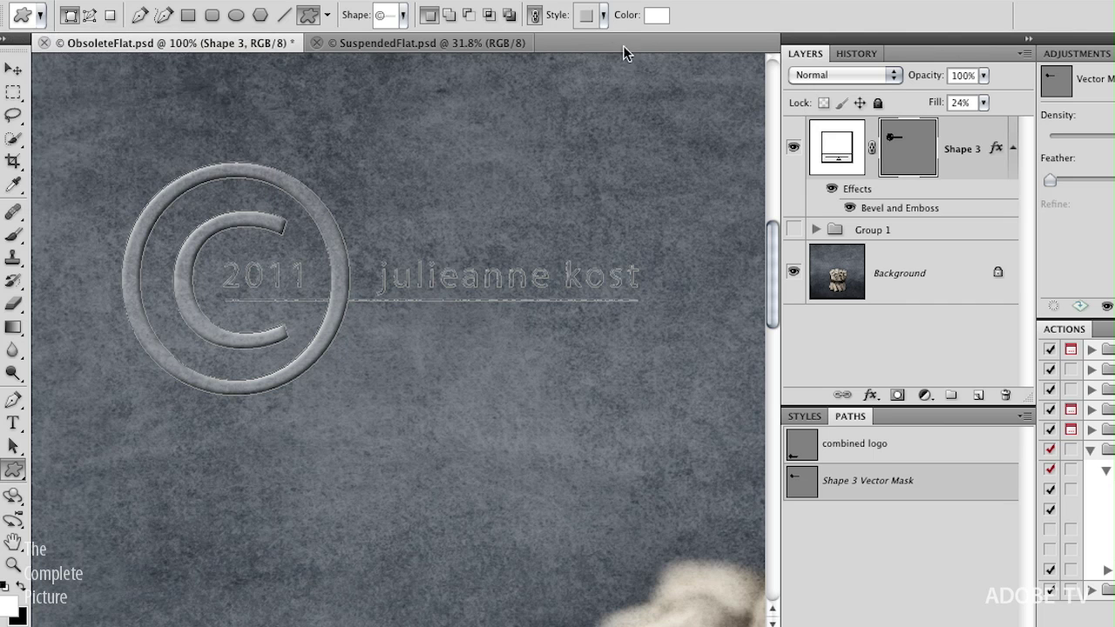
Step: Zoom out and show the Shape 3 logo with its vector mask outline hidden
{"action": "key", "text": "super+minus"}
{"action": "key", "text": "super+minus"}
{"action": "key", "text": "super+minus"}
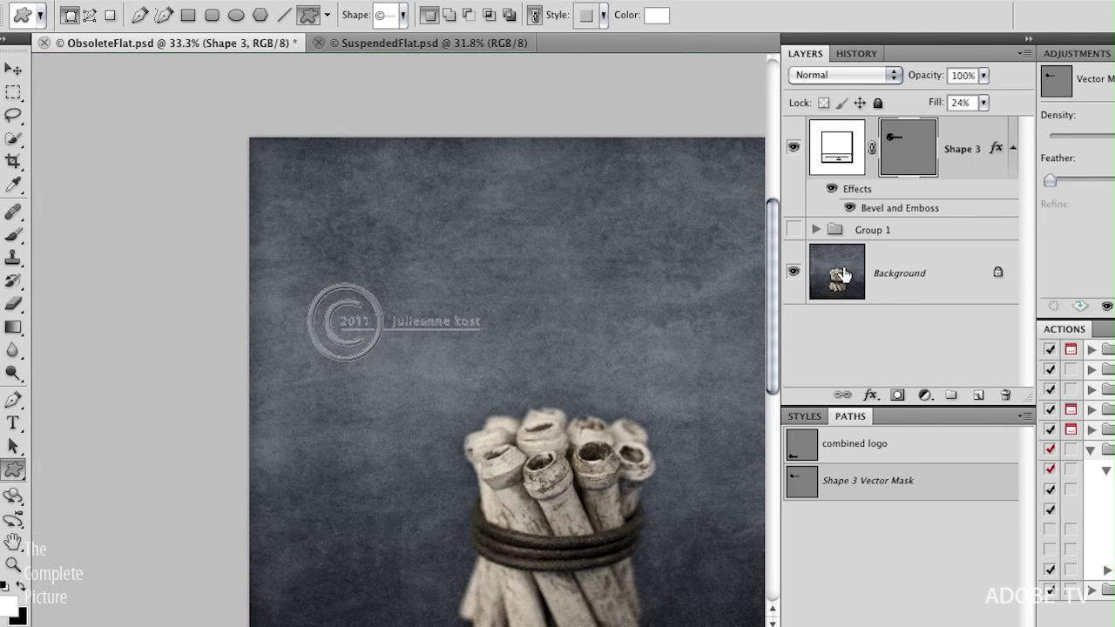
{"action": "left_click", "coordinate": [793, 148]}
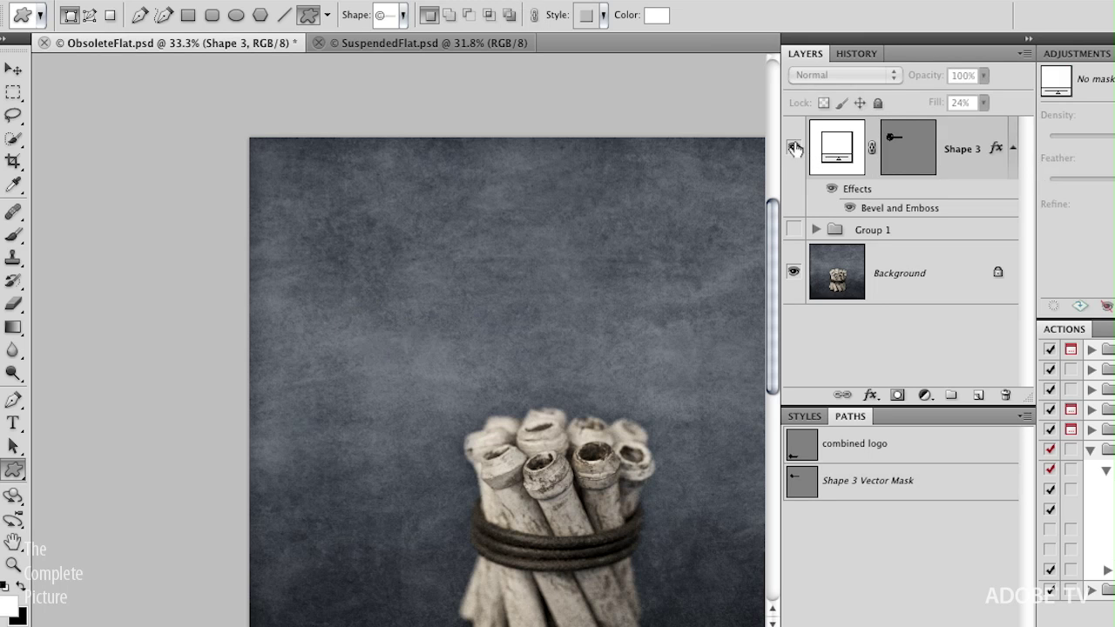
{"action": "left_click", "coordinate": [793, 148]}
{"action": "left_click", "coordinate": [898, 165]}
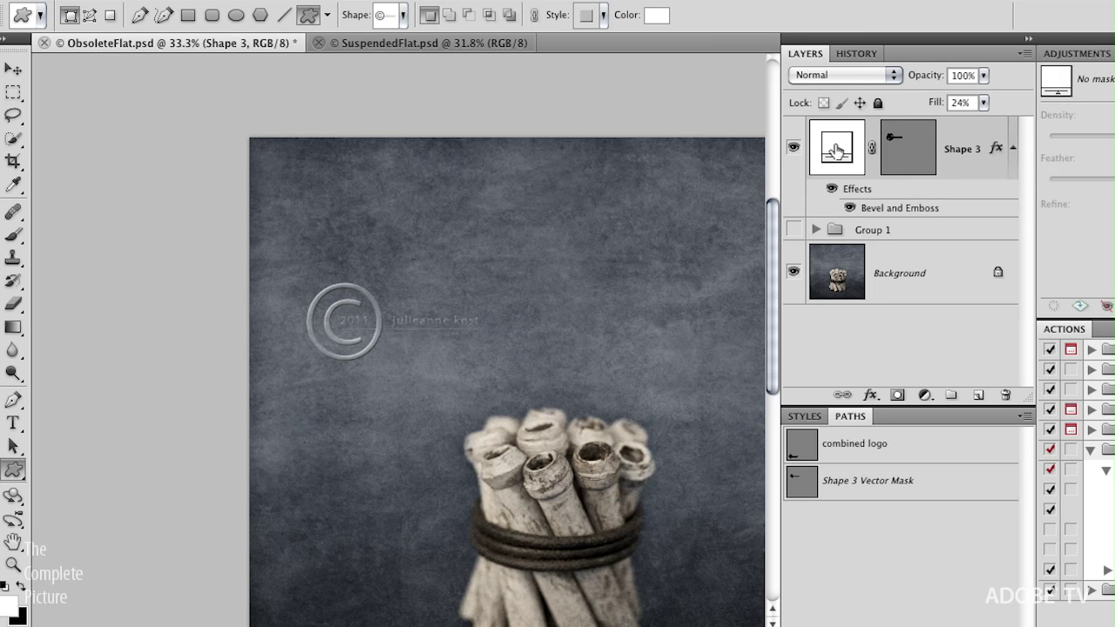
{"action": "left_click", "coordinate": [908, 164]}
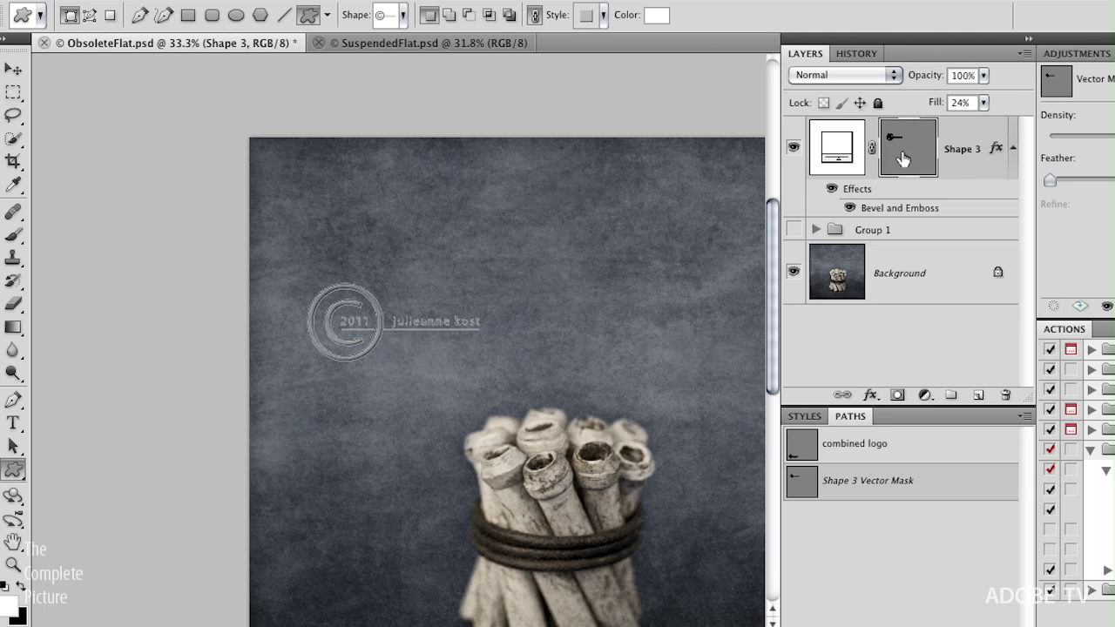
{"action": "left_click", "coordinate": [906, 155]}
{"action": "left_click", "coordinate": [903, 159]}
{"action": "left_click", "coordinate": [900, 156]}
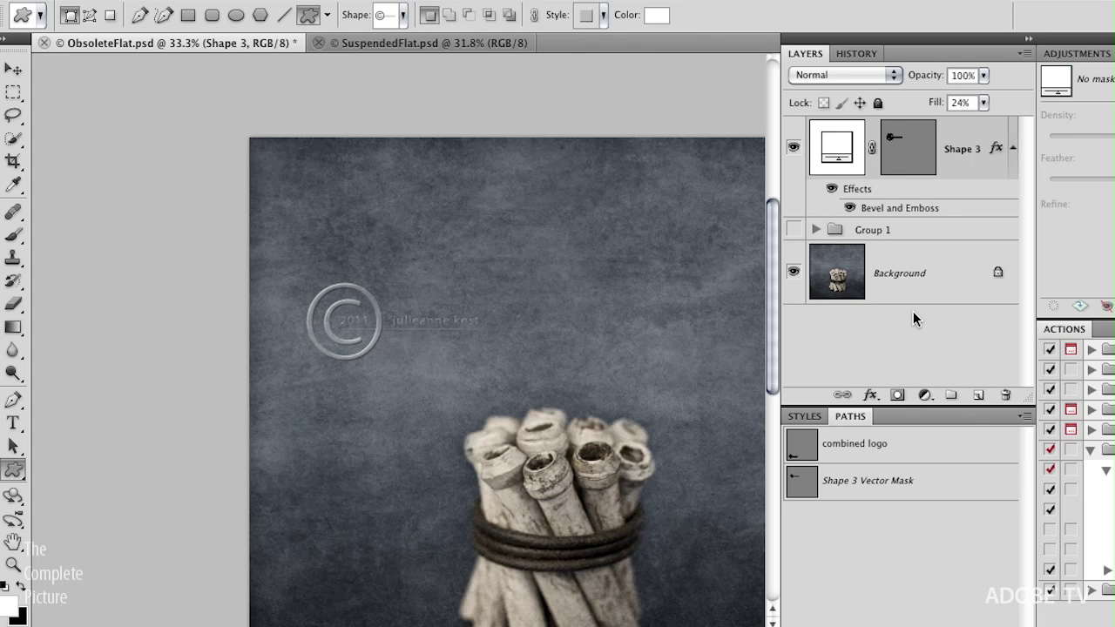
{"action": "left_click", "coordinate": [380, 43]}
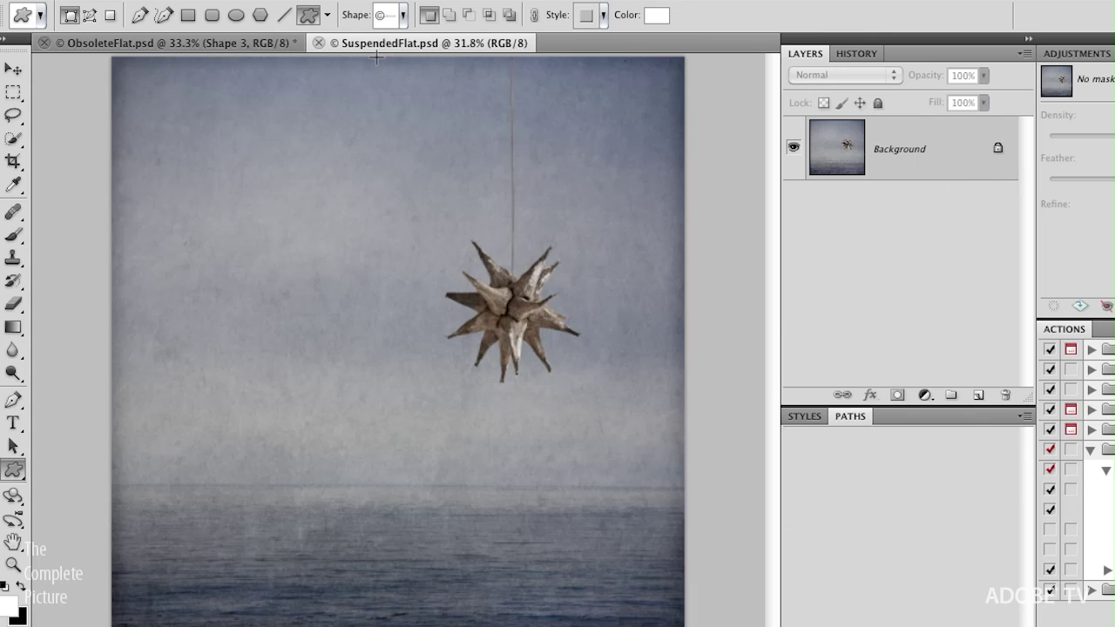
Step: Stamp the embossed logo at SuspendedFlat's lower left, then open Signature.psd from Bridge
{"action": "left_click", "coordinate": [148, 522]}
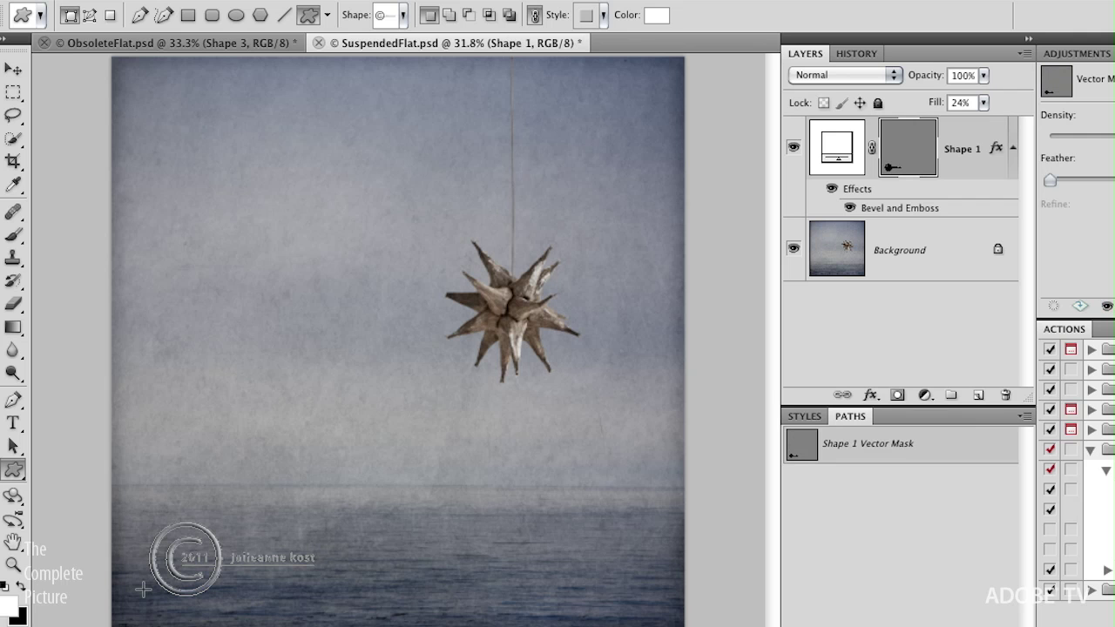
{"action": "left_click", "coordinate": [904, 148]}
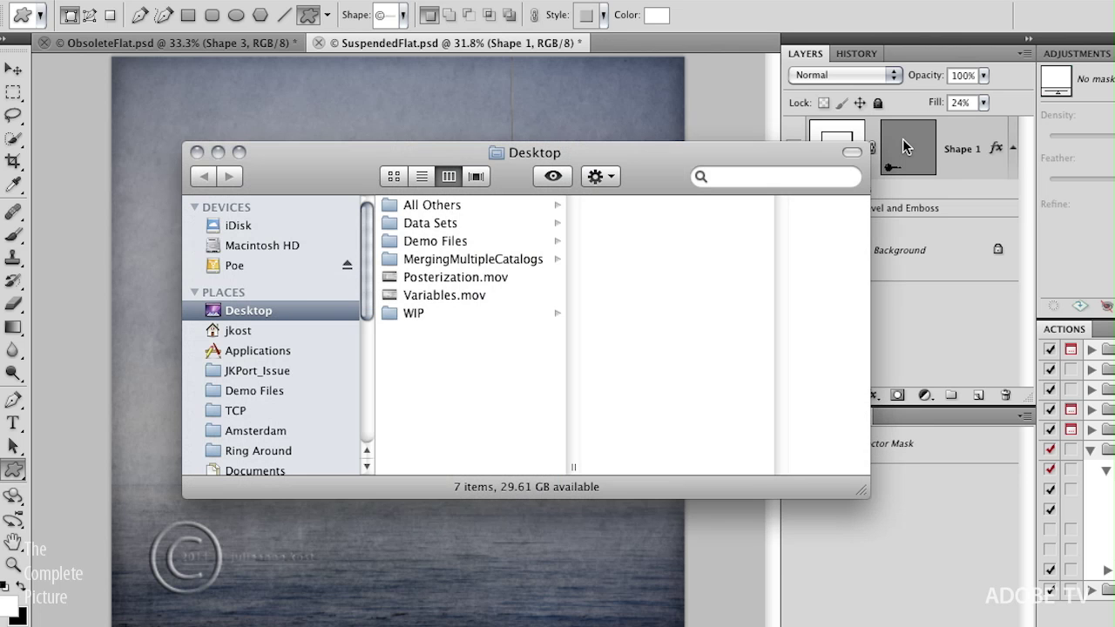
{"action": "key", "text": "super+Tab"}
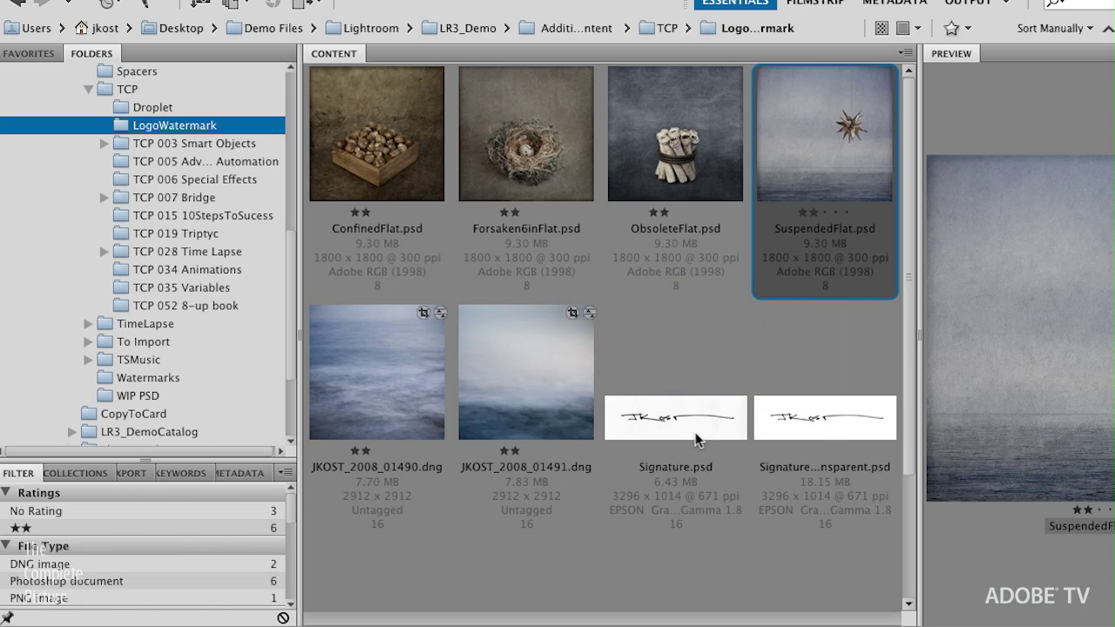
{"action": "left_click", "coordinate": [686, 446]}
{"action": "double_click", "coordinate": [671, 446]}
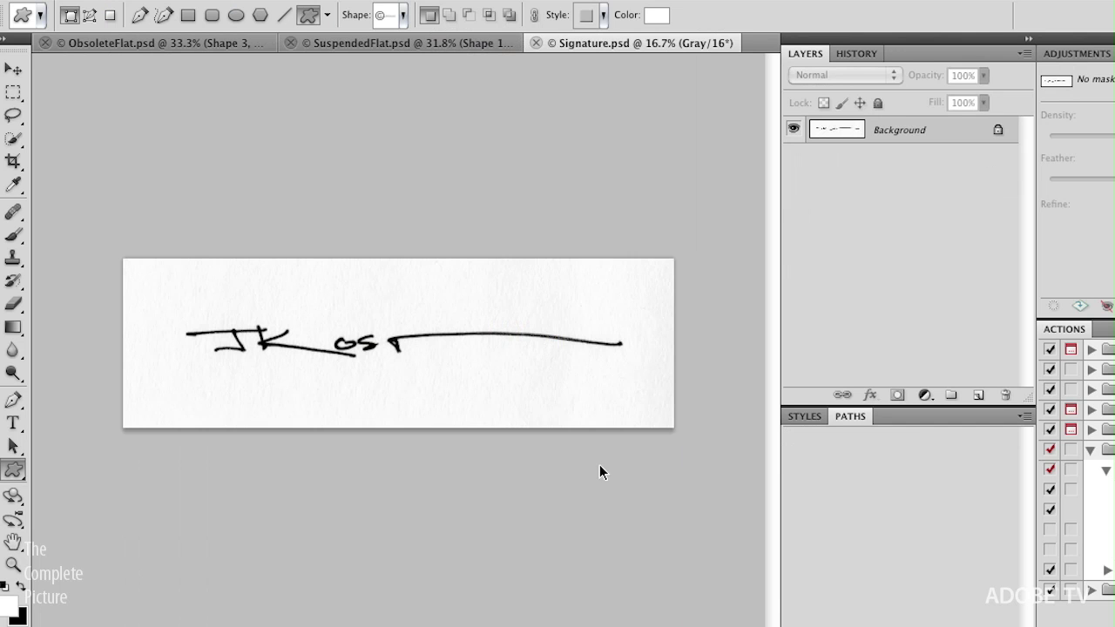
Step: Drag the signature scan with the Move tool into the SuspendedFlat photo
{"action": "key", "text": "super+equal"}
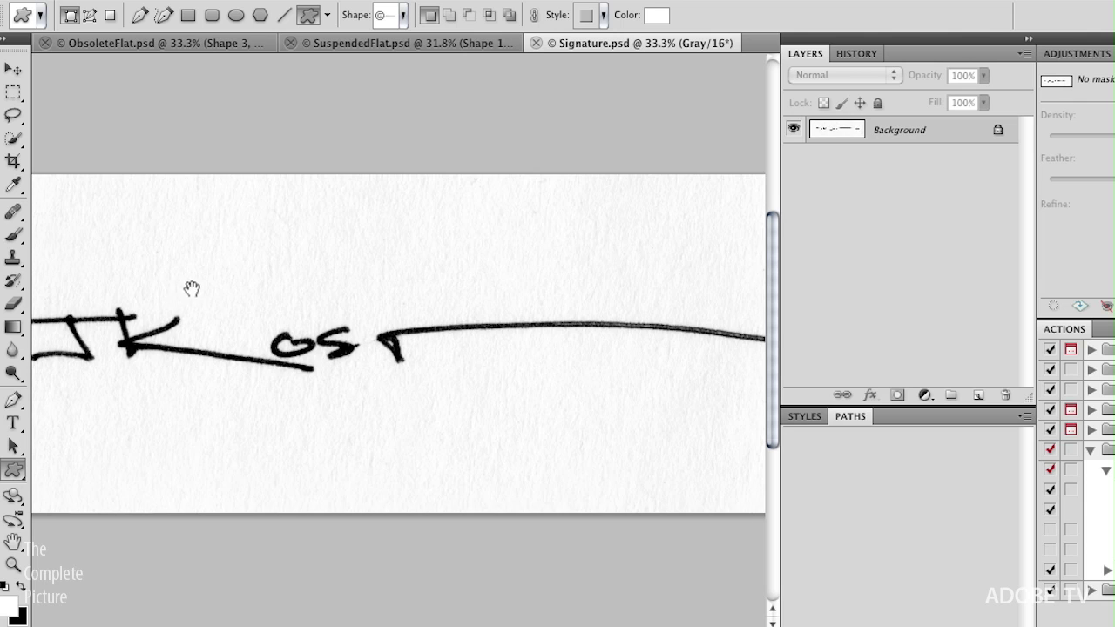
{"action": "left_click_drag", "start_coordinate": [191, 290], "coordinate": [323, 269]}
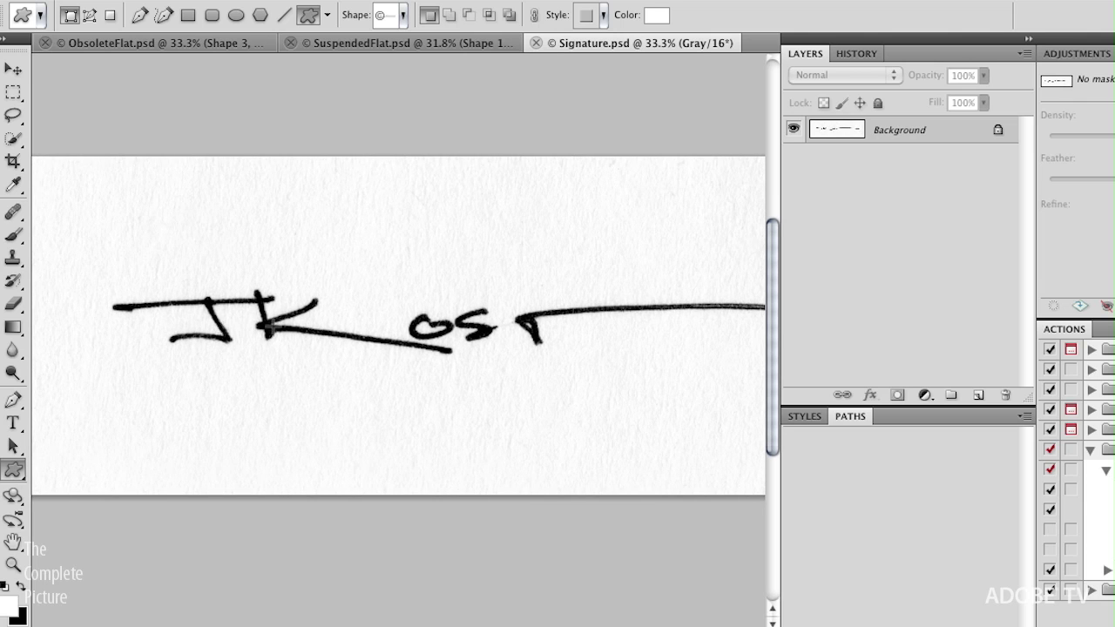
{"action": "key", "text": "v"}
{"action": "mouse_move", "coordinate": [314, 329]}
{"action": "left_mouse_down"}
{"action": "mouse_move", "coordinate": [366, 183]}
{"action": "mouse_move", "coordinate": [354, 48]}
{"action": "mouse_move", "coordinate": [321, 269]}
{"action": "left_mouse_up"}
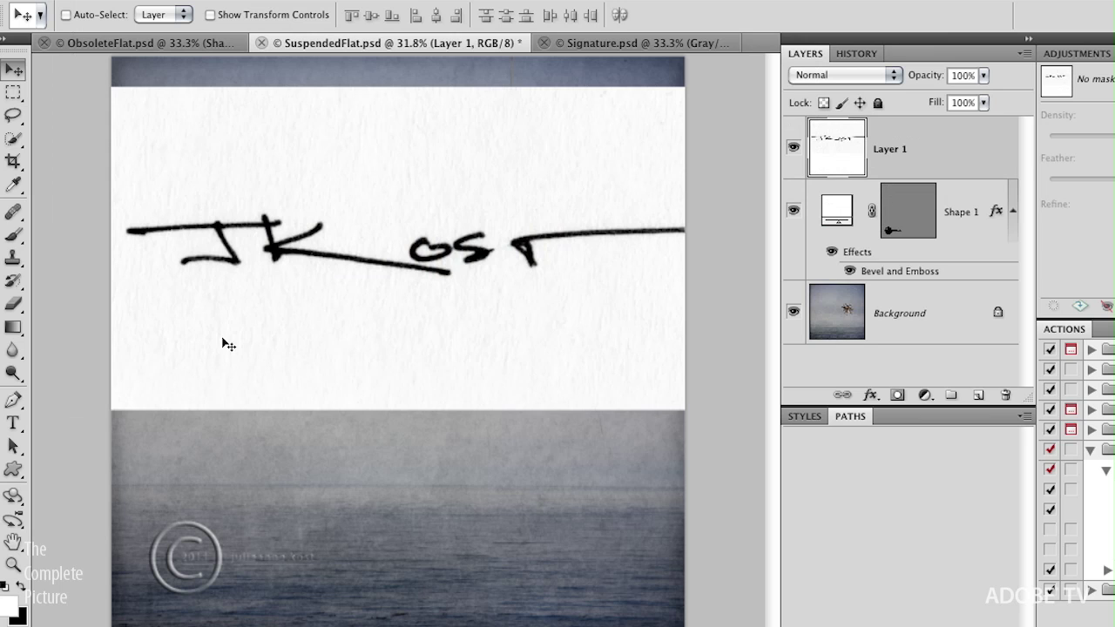
Step: Hide the Shape 1 copyright logo and convert Layer 1 to a smart object
{"action": "left_click", "coordinate": [793, 211]}
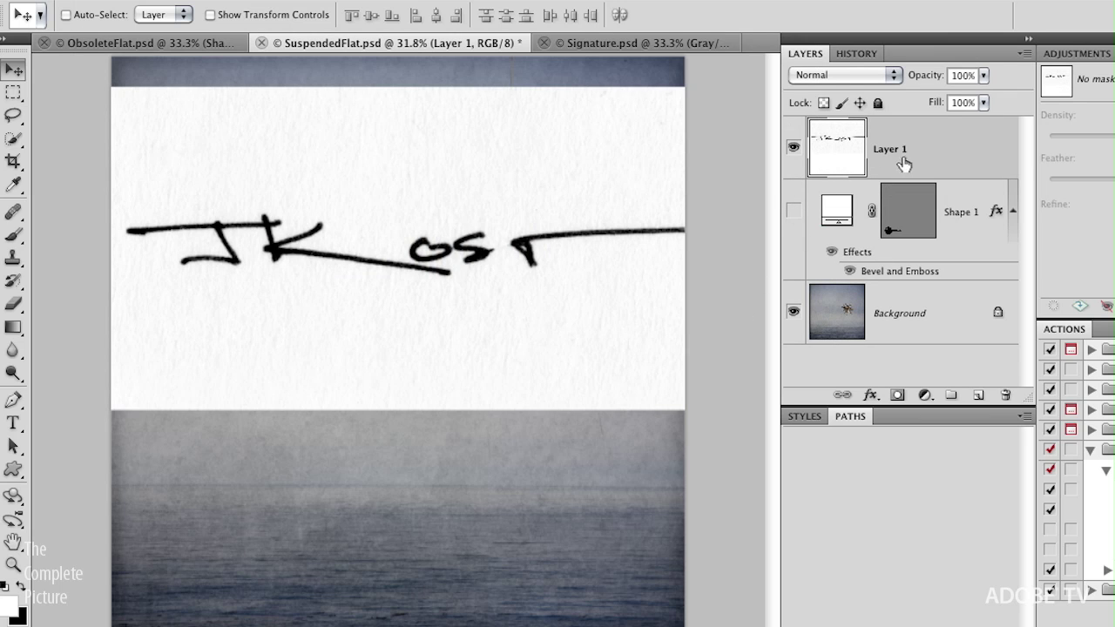
{"action": "left_click", "coordinate": [792, 146]}
{"action": "right_click", "coordinate": [941, 152]}
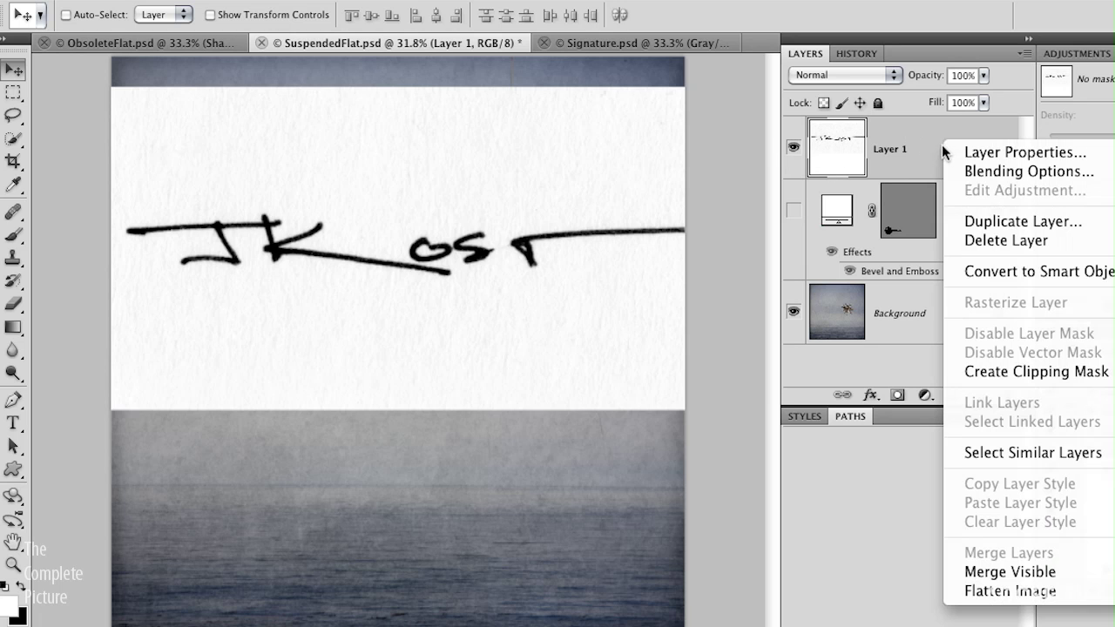
{"action": "left_click", "coordinate": [999, 277]}
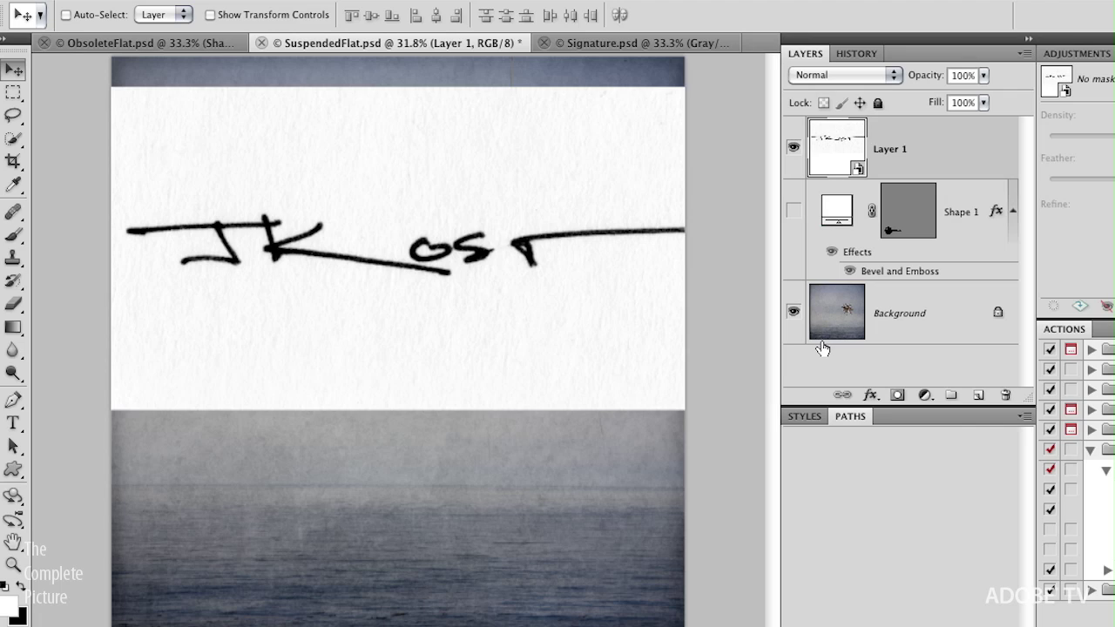
{"action": "key", "text": "ctrl+t"}
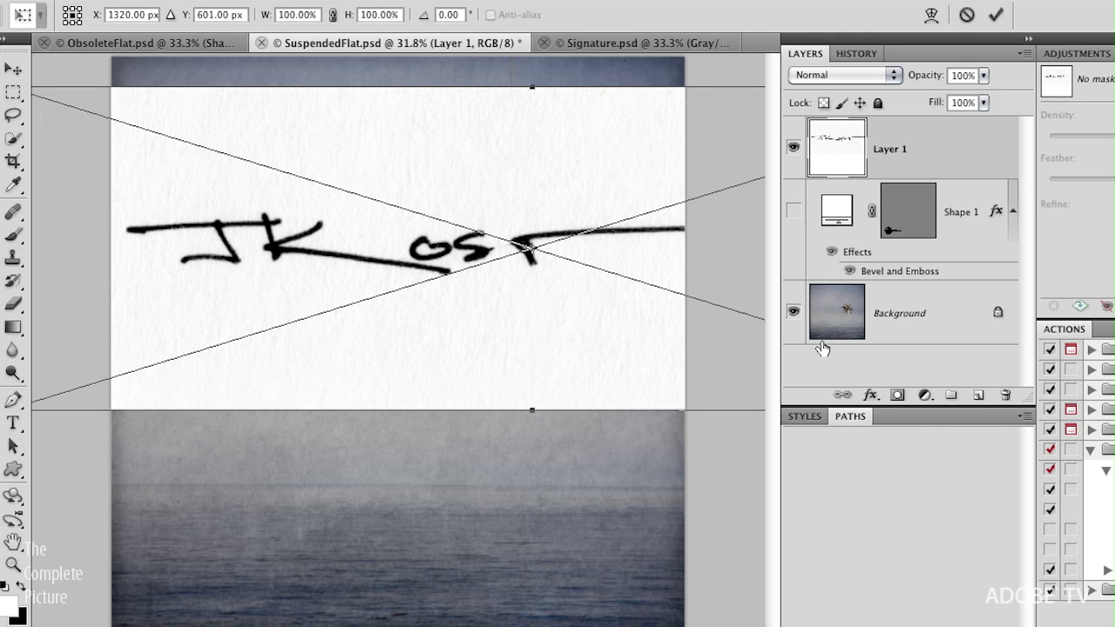
Step: Scale the signature smart object to 18.61% and place it at the photo's lower left
{"action": "key", "text": "ctrl+0"}
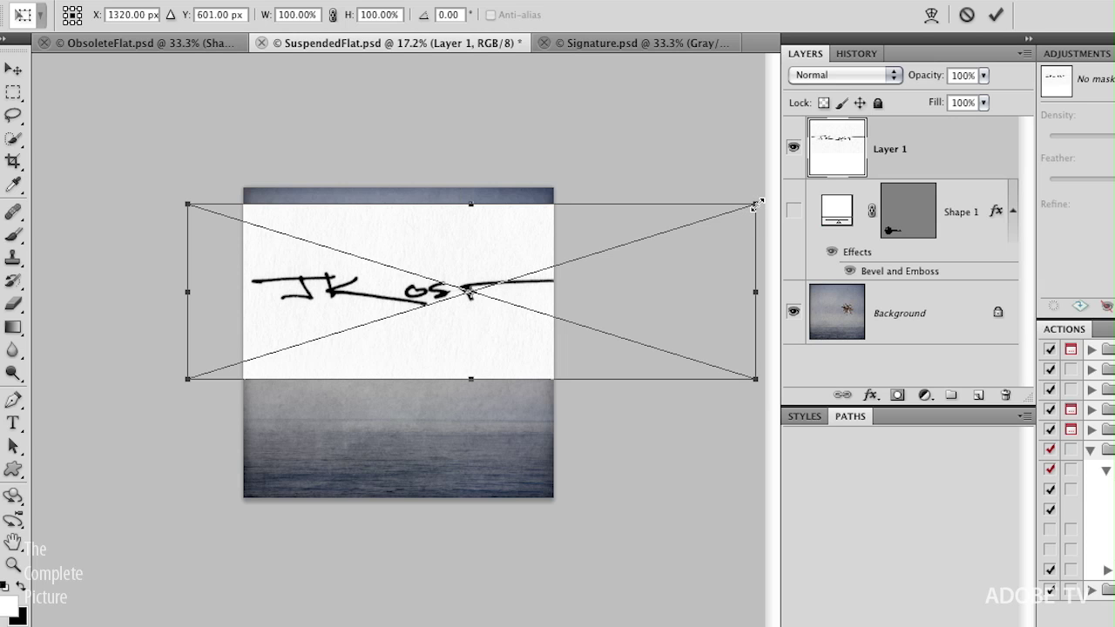
{"action": "mouse_move", "coordinate": [756, 205]}
{"action": "left_mouse_down"}
{"action": "mouse_move", "coordinate": [532, 312]}
{"action": "mouse_move", "coordinate": [406, 449]}
{"action": "mouse_move", "coordinate": [340, 475]}
{"action": "left_mouse_up"}
{"action": "key", "text": "Return"}
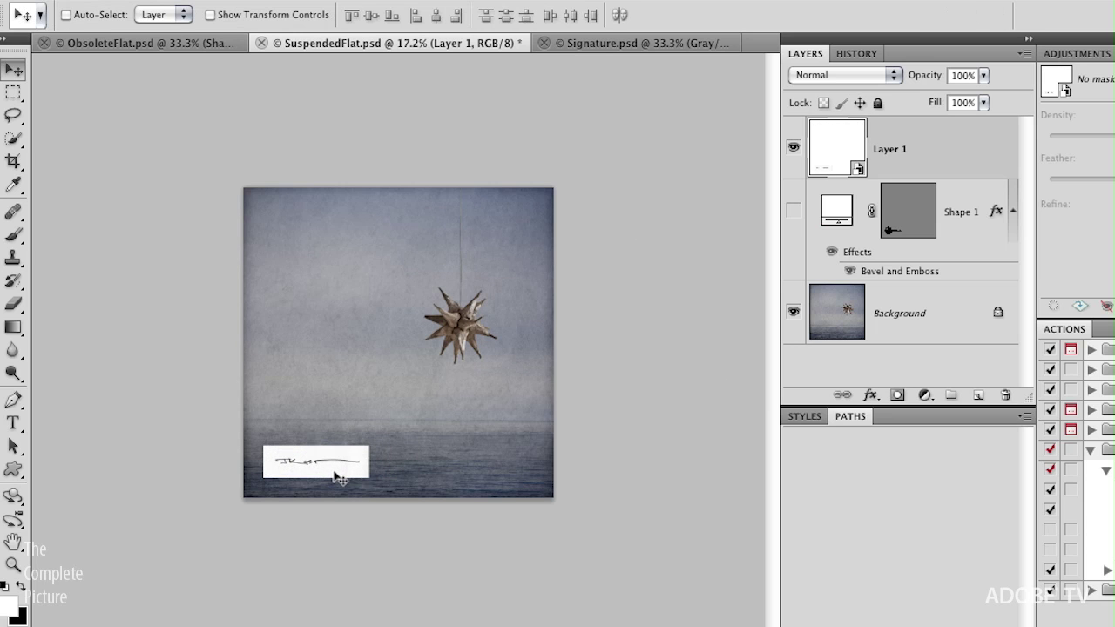
{"action": "key", "text": "super+plus"}
{"action": "key", "text": "super+plus"}
{"action": "key", "text": "super+plus"}
{"action": "key", "text": "super+plus"}
{"action": "mouse_move", "coordinate": [203, 389]}
{"action": "left_mouse_down"}
{"action": "mouse_move", "coordinate": [470, 154]}
{"action": "mouse_move", "coordinate": [332, 366]}
{"action": "mouse_move", "coordinate": [351, 319]}
{"action": "left_mouse_up"}
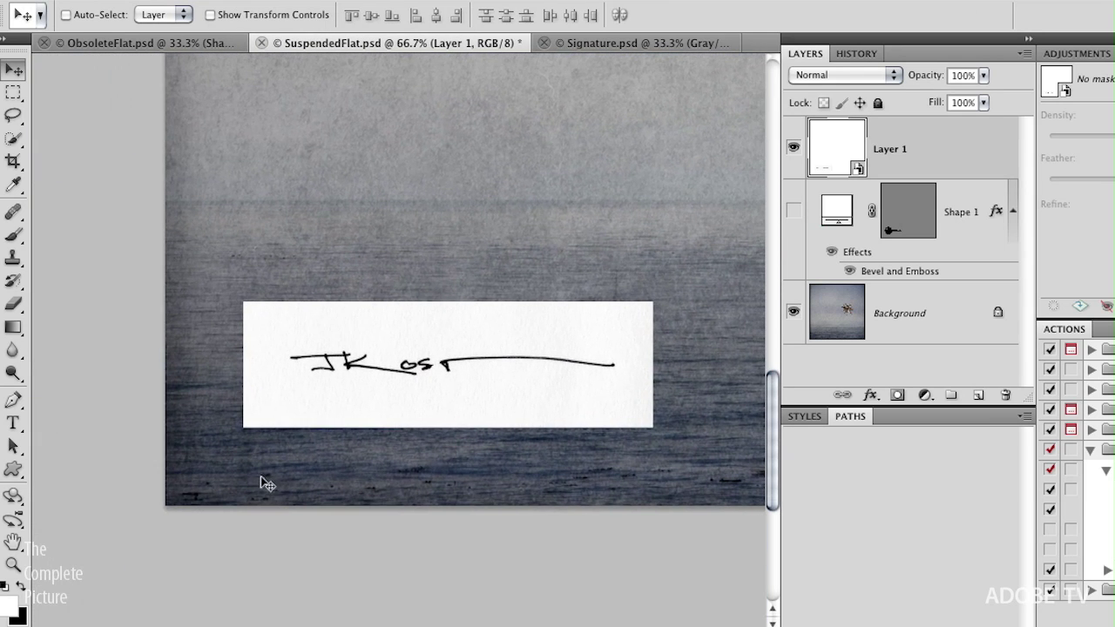
{"action": "left_click", "coordinate": [851, 75]}
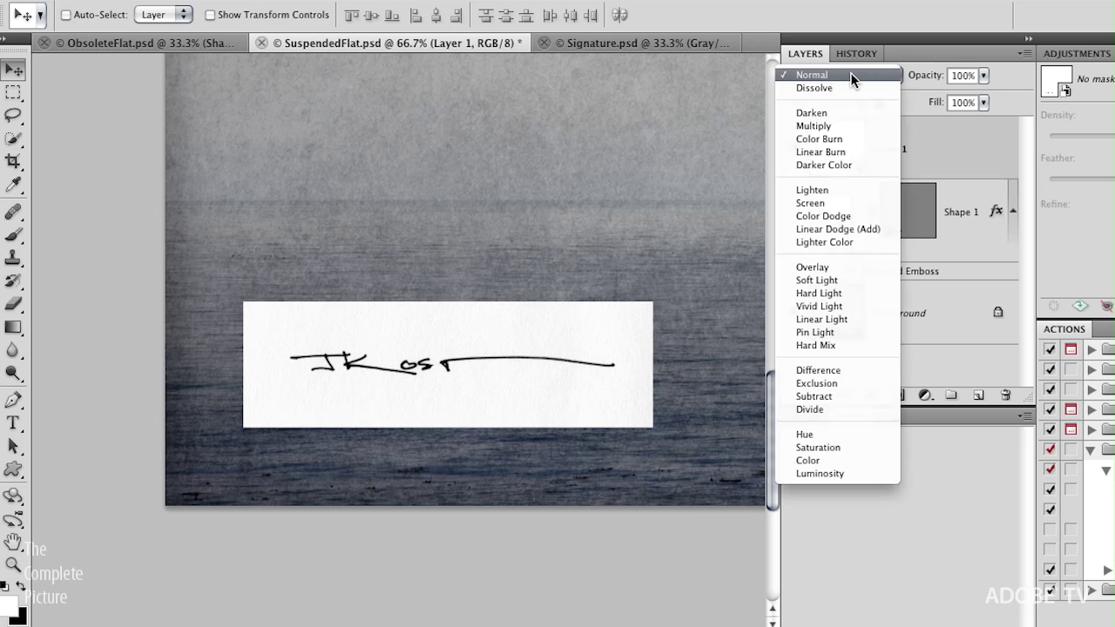
{"action": "left_click", "coordinate": [842, 122]}
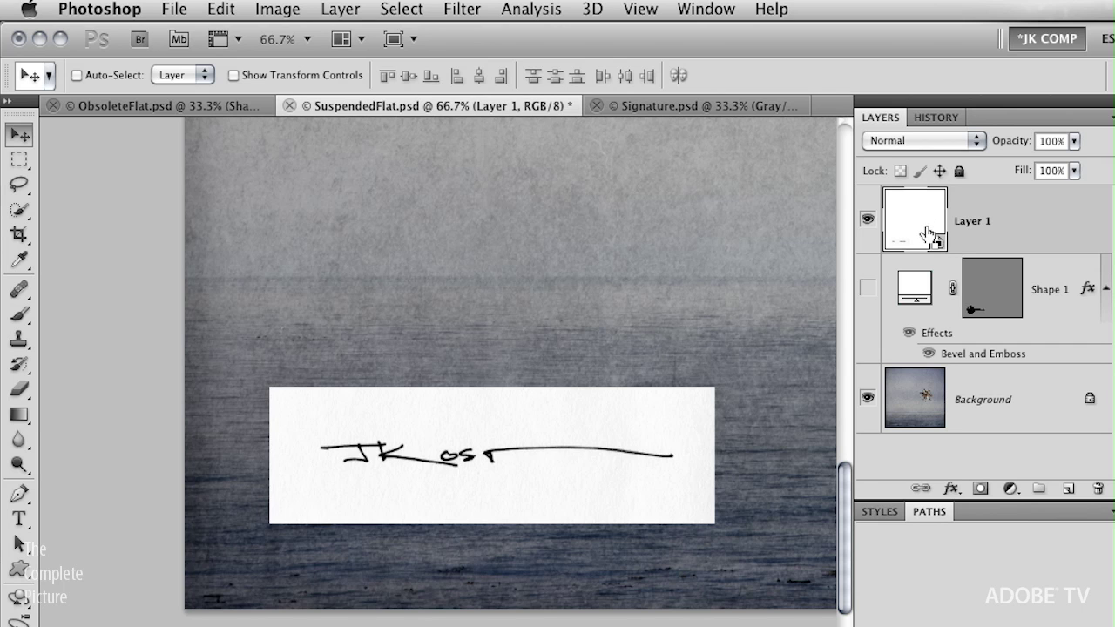
Step: Add an Invert adjustment layer clipped to the signature layer
{"action": "left_click", "coordinate": [277, 10]}
{"action": "mouse_move", "coordinate": [299, 81]}
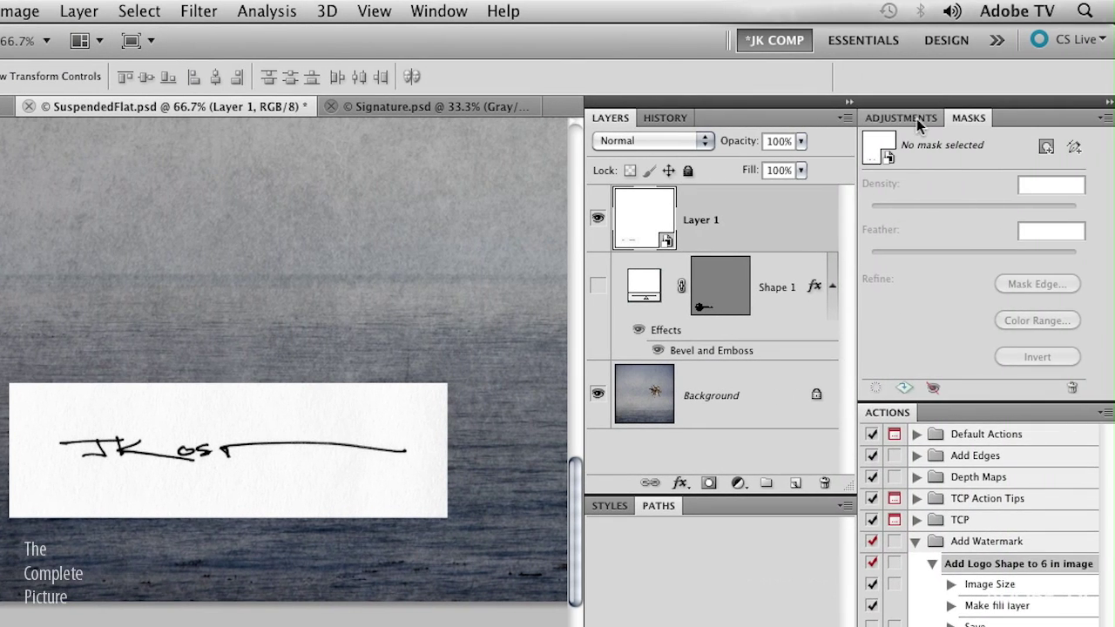
{"action": "left_click", "coordinate": [980, 118]}
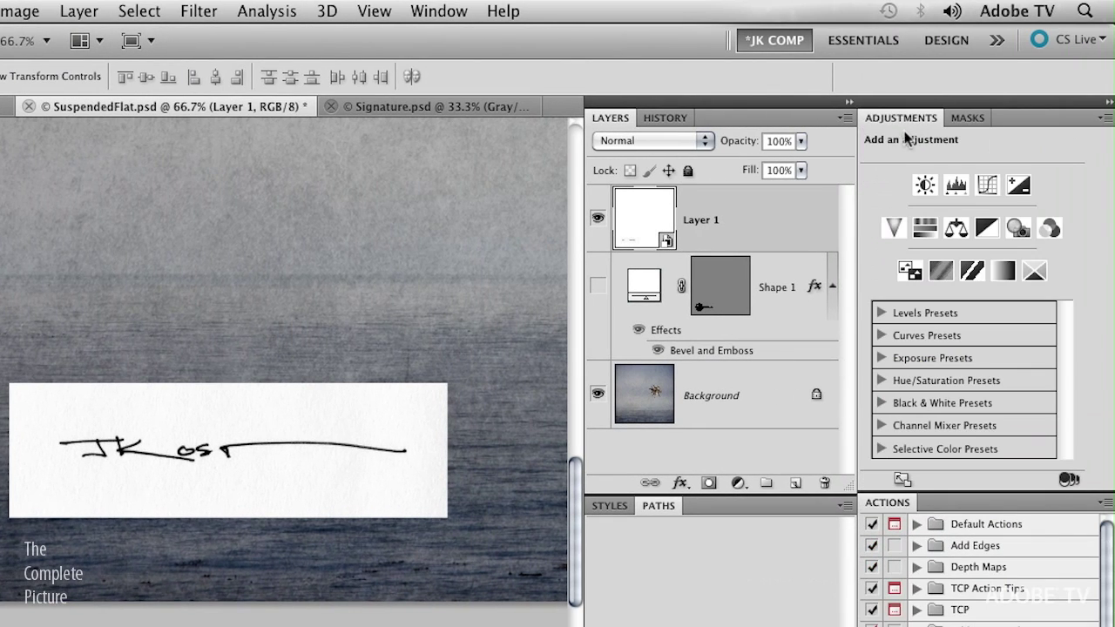
{"action": "left_click", "coordinate": [1074, 482]}
{"action": "left_click", "coordinate": [908, 273]}
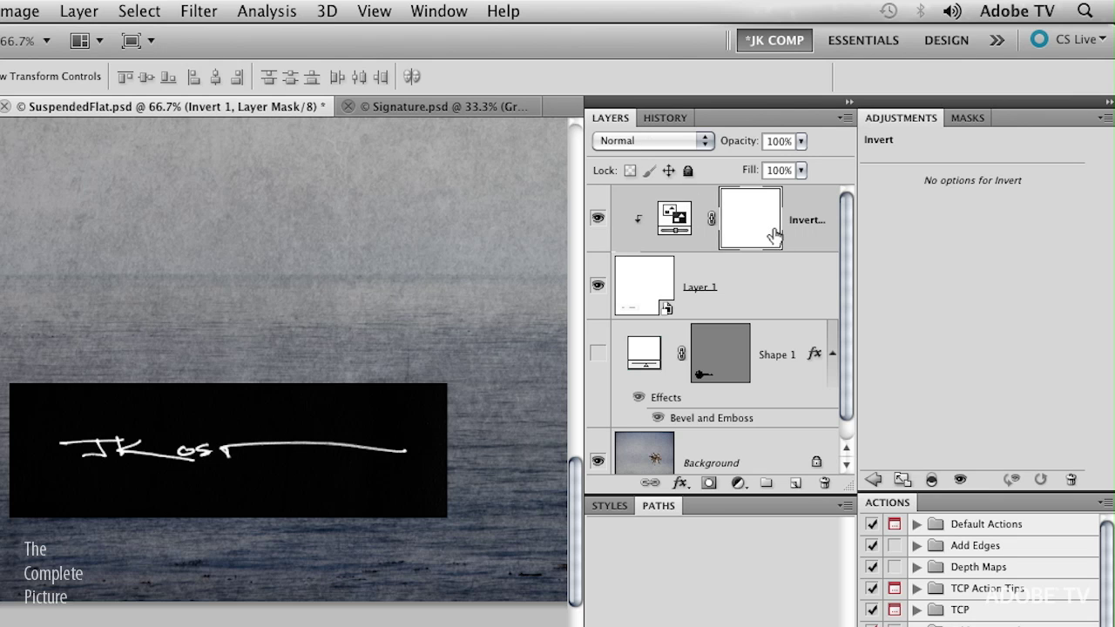
Step: Set Layer 1's blend mode to Screen so only white handwriting remains
{"action": "left_click", "coordinate": [735, 298]}
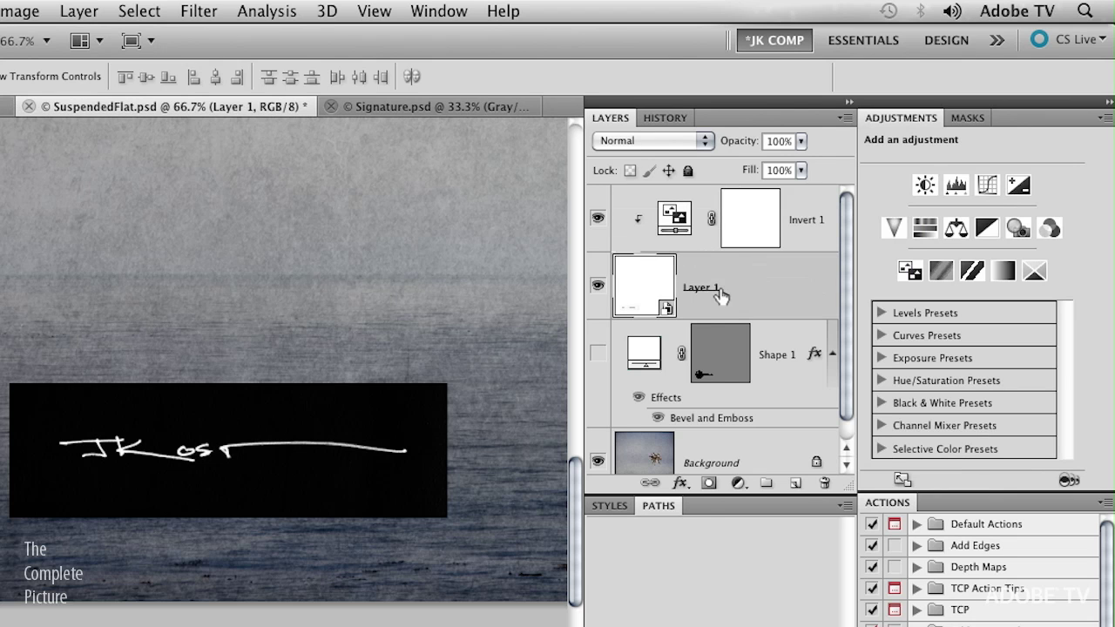
{"action": "left_click", "coordinate": [652, 141]}
{"action": "left_click", "coordinate": [620, 278]}
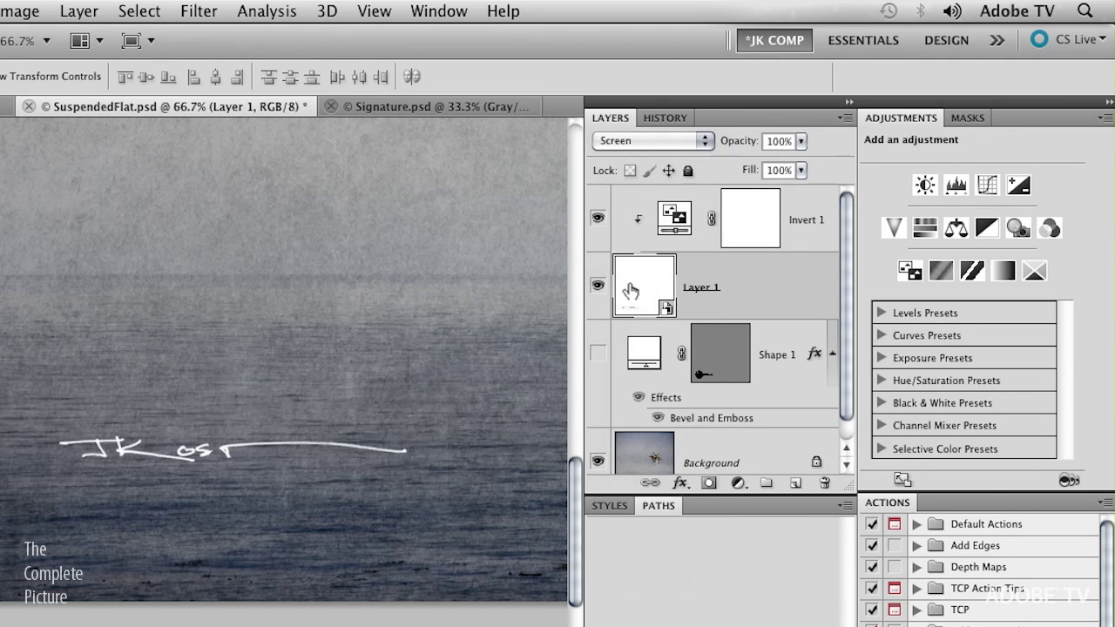